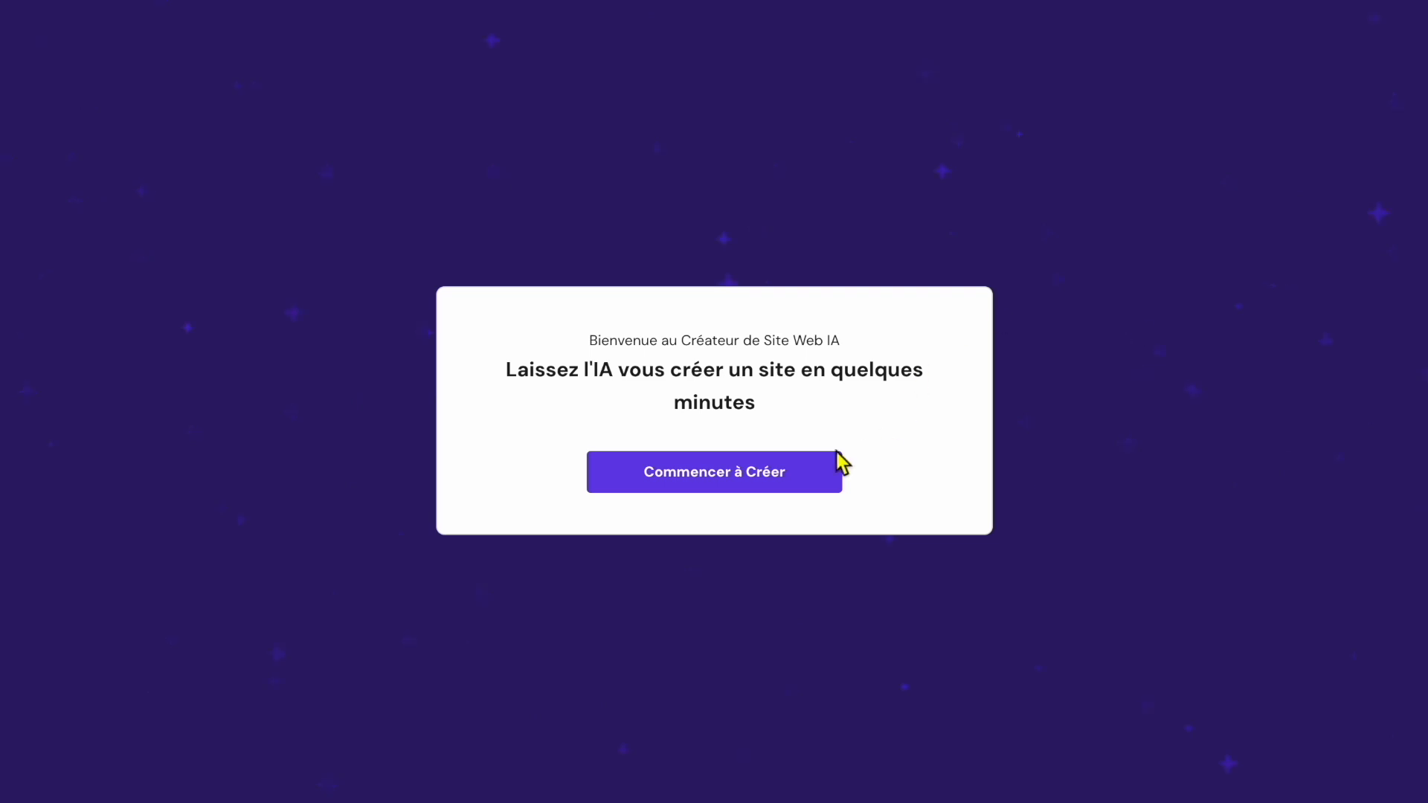
- Start the AI site creation with the brand name "Top Tuto Test" and the website type Blog
{"action": "left_click", "coordinate": [707, 493]}
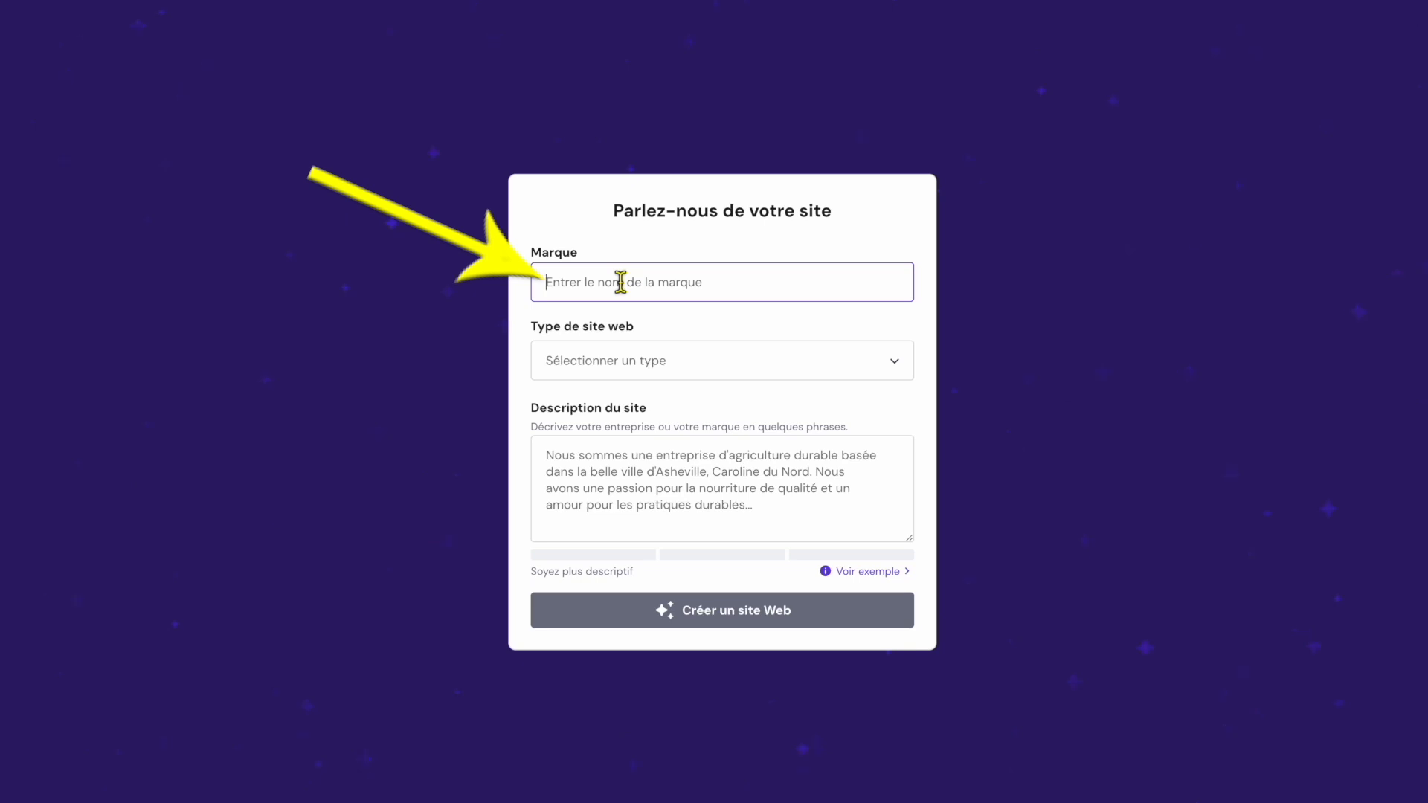
{"action": "type", "text": "Top Tuto Test"}
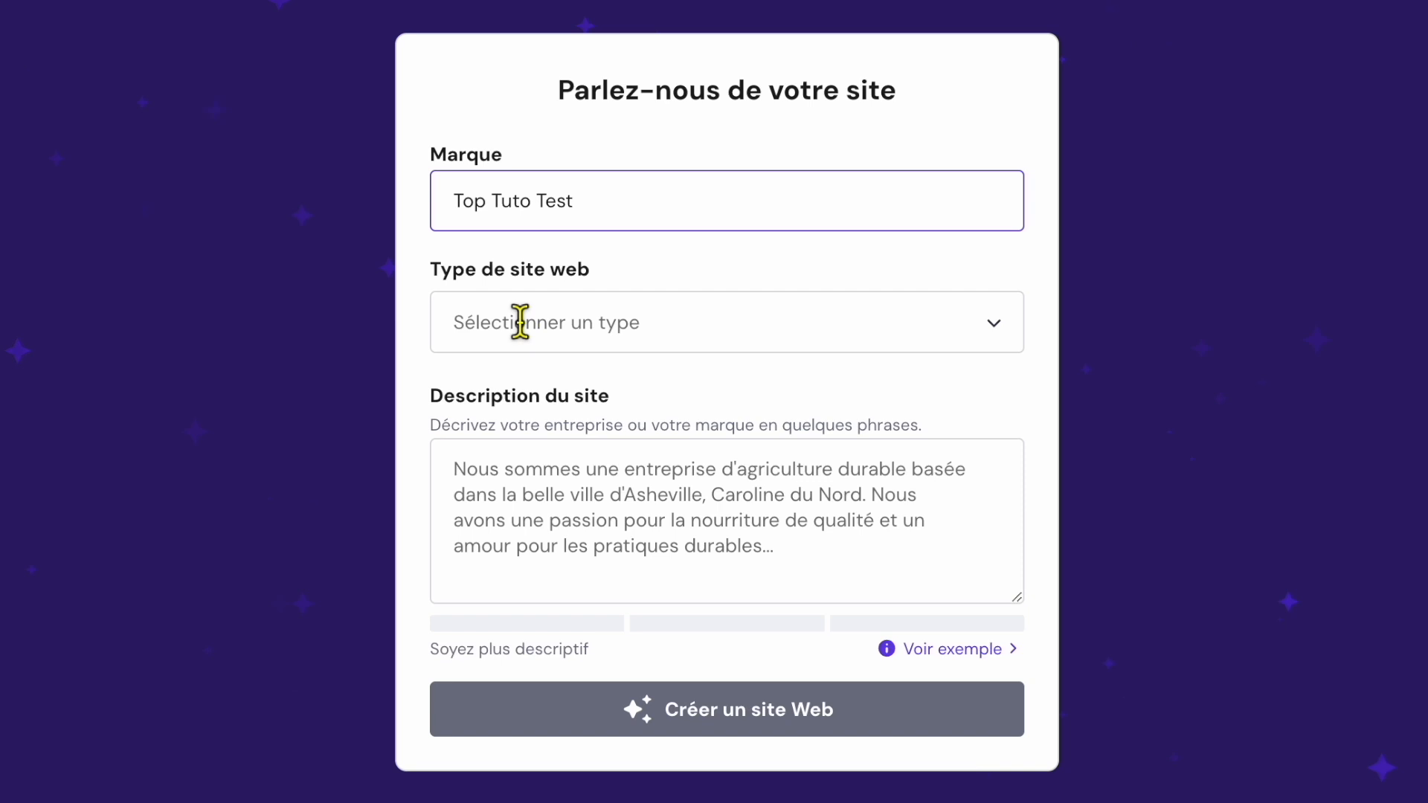
{"action": "left_click", "coordinate": [997, 324]}
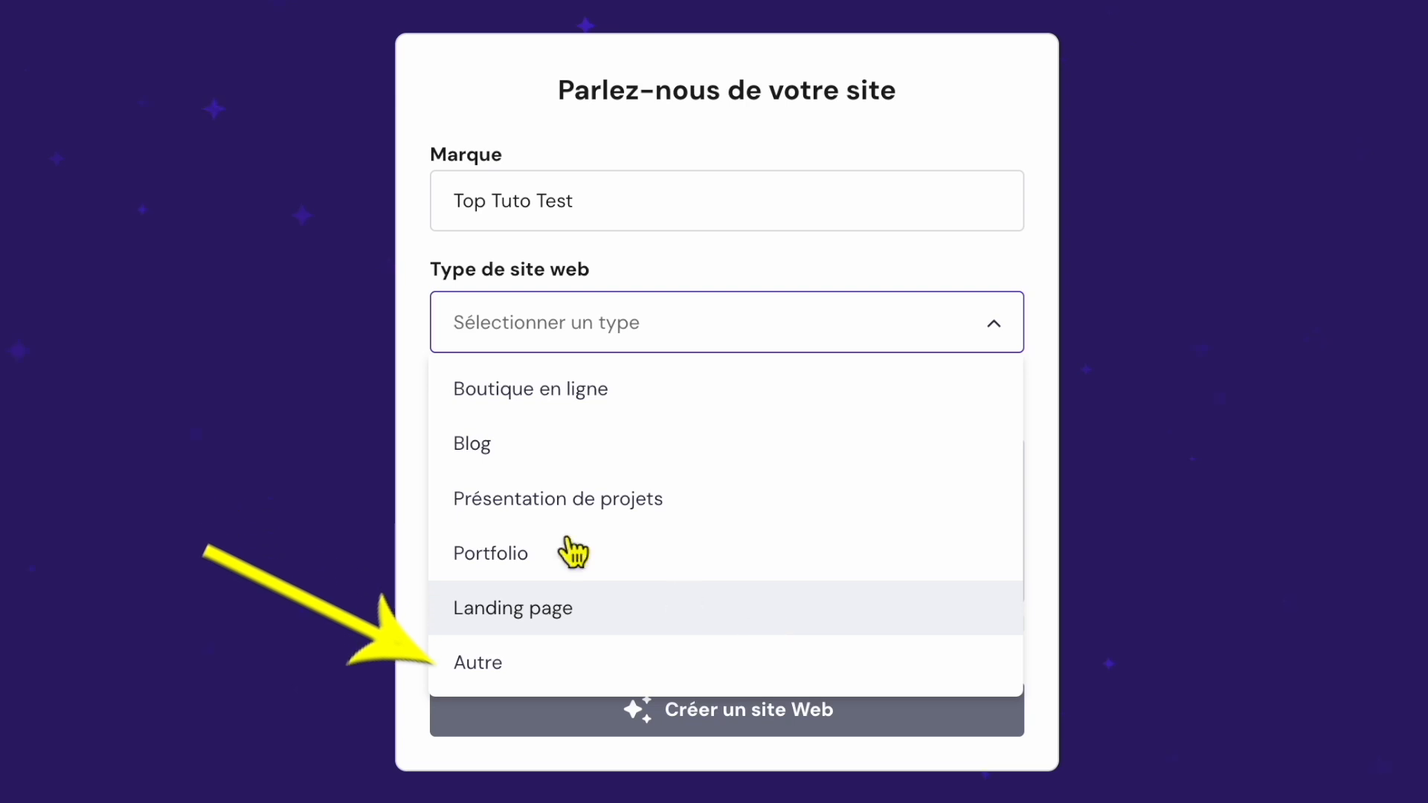
{"action": "left_click", "coordinate": [549, 465]}
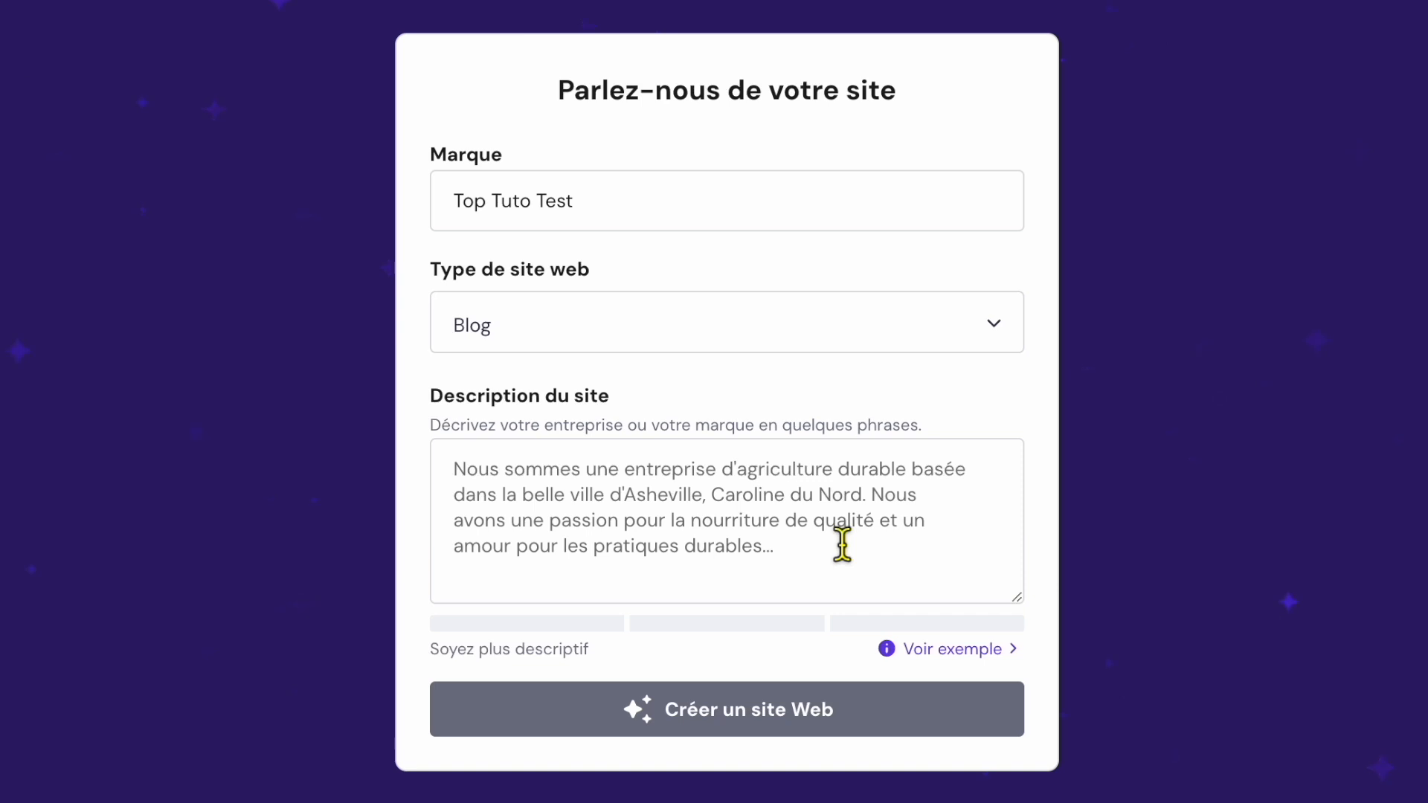
- Describe the site in French as three pages: a home page, a blog page for articles and videos, and a contact page with a Google Maps location
{"action": "left_click", "coordinate": [490, 479]}
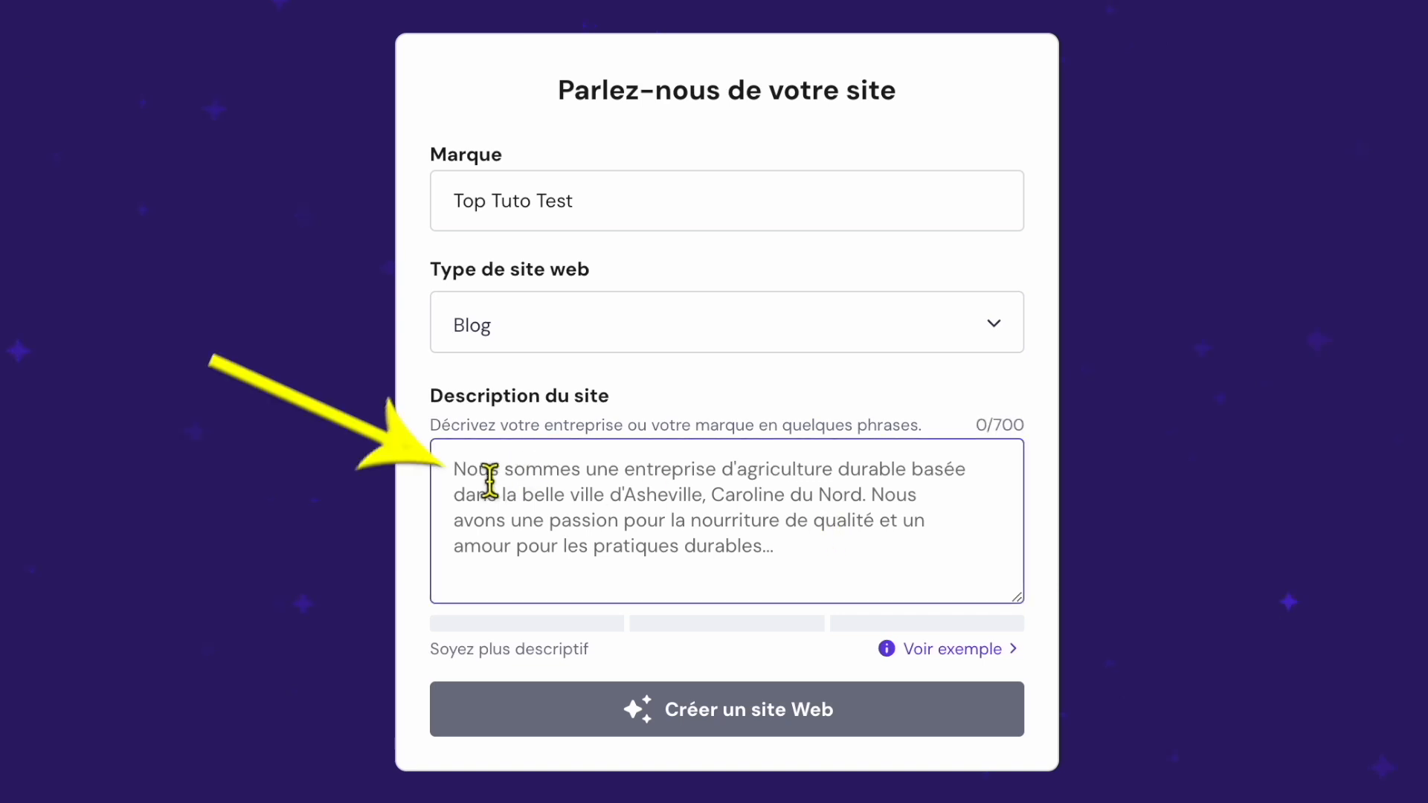
{"action": "type", "text": "Je voudrais un site avec trois pages."}
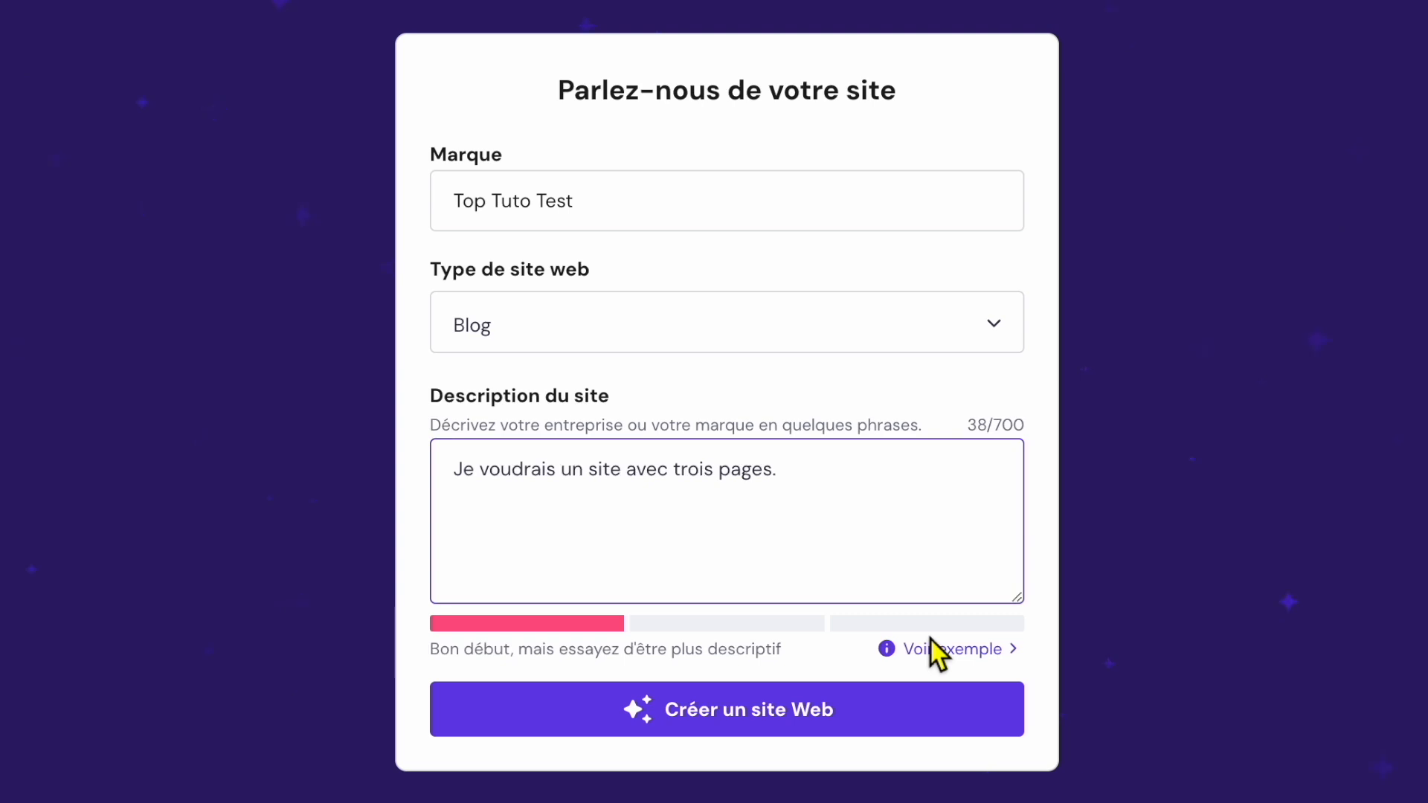
{"action": "key", "text": "BackSpace"}
{"action": "key", "text": "BackSpace"}
{"action": "type", "text": ": une page d'accueil,"}
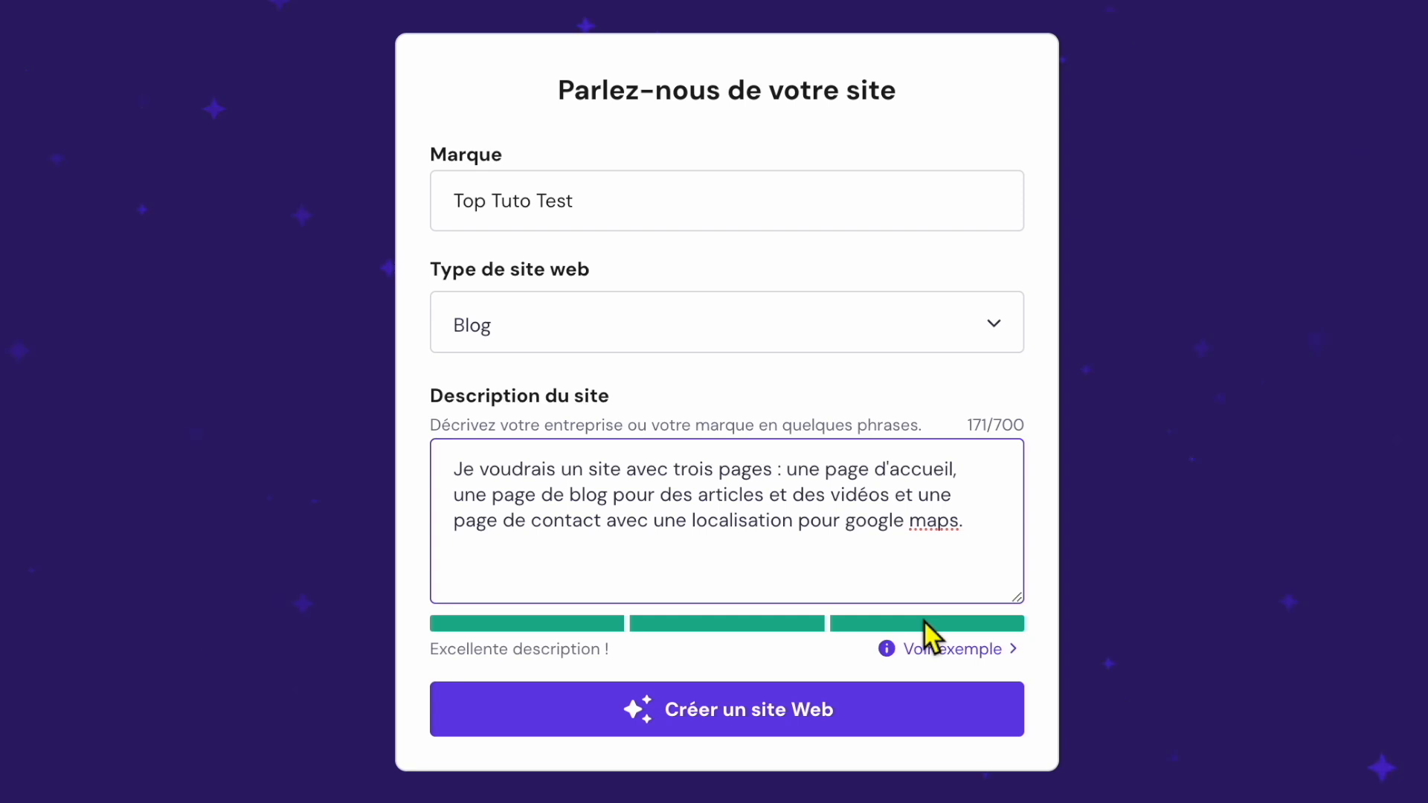
- Add free artificial intelligence, video editing, photo retouching and website creation as themes to the French description, and generate the website
{"action": "type", "text": "Les thèmes abordés sont l'intelligence artificielle gratuite, le montage vidéo, la retouche photo, la création de site web."}
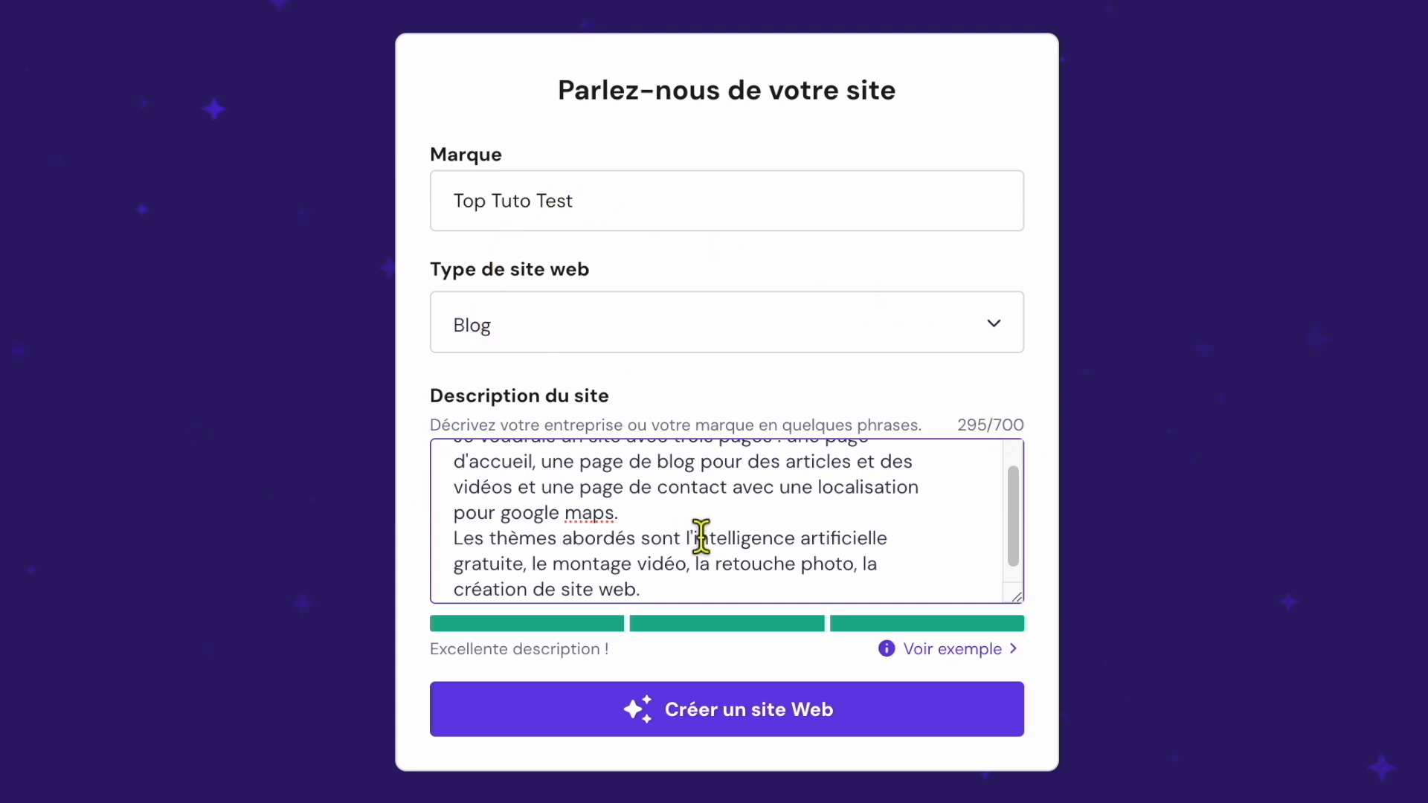
{"action": "left_click", "coordinate": [749, 727]}
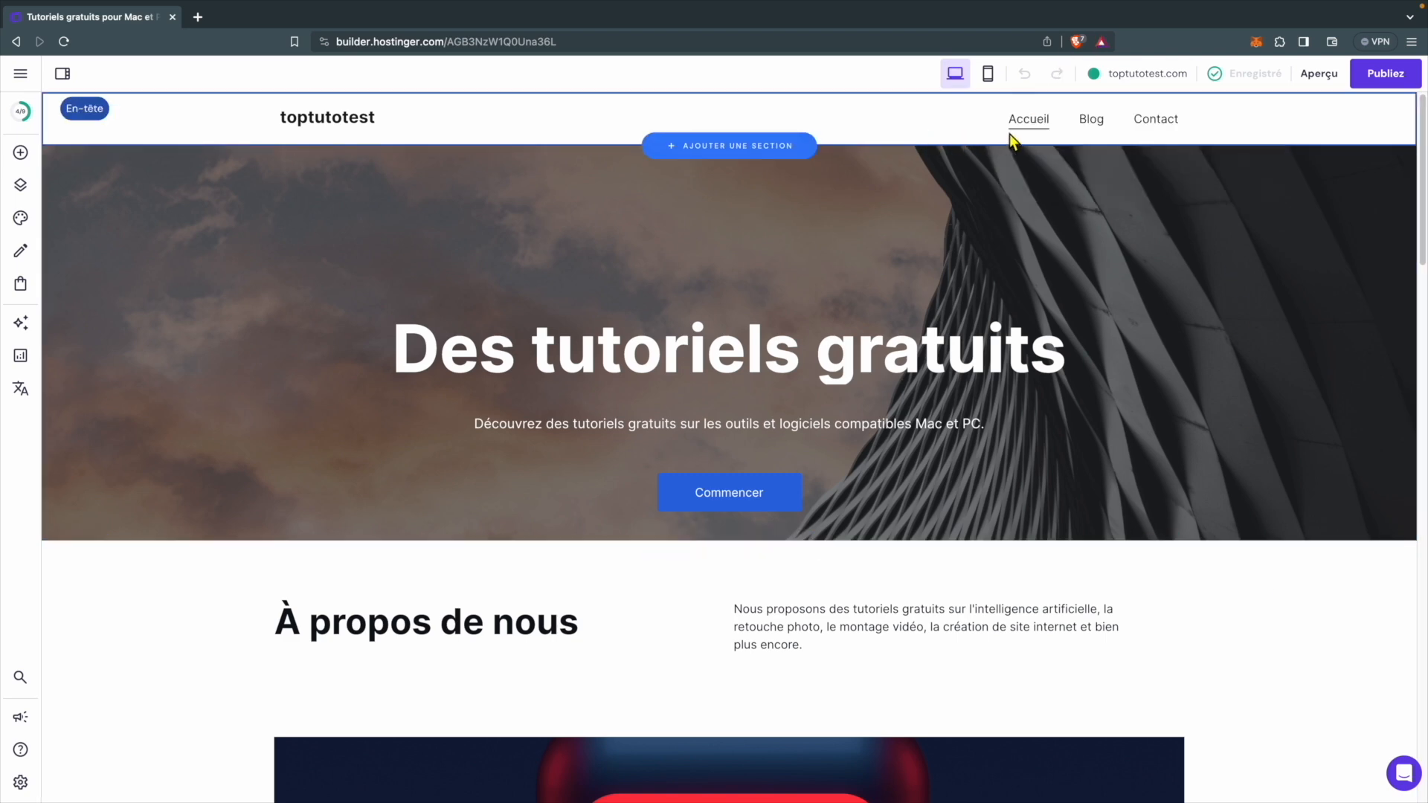
- Examine the generated Contact page, from its banner through the contact form and location map to the footer
{"action": "left_click", "coordinate": [1090, 132]}
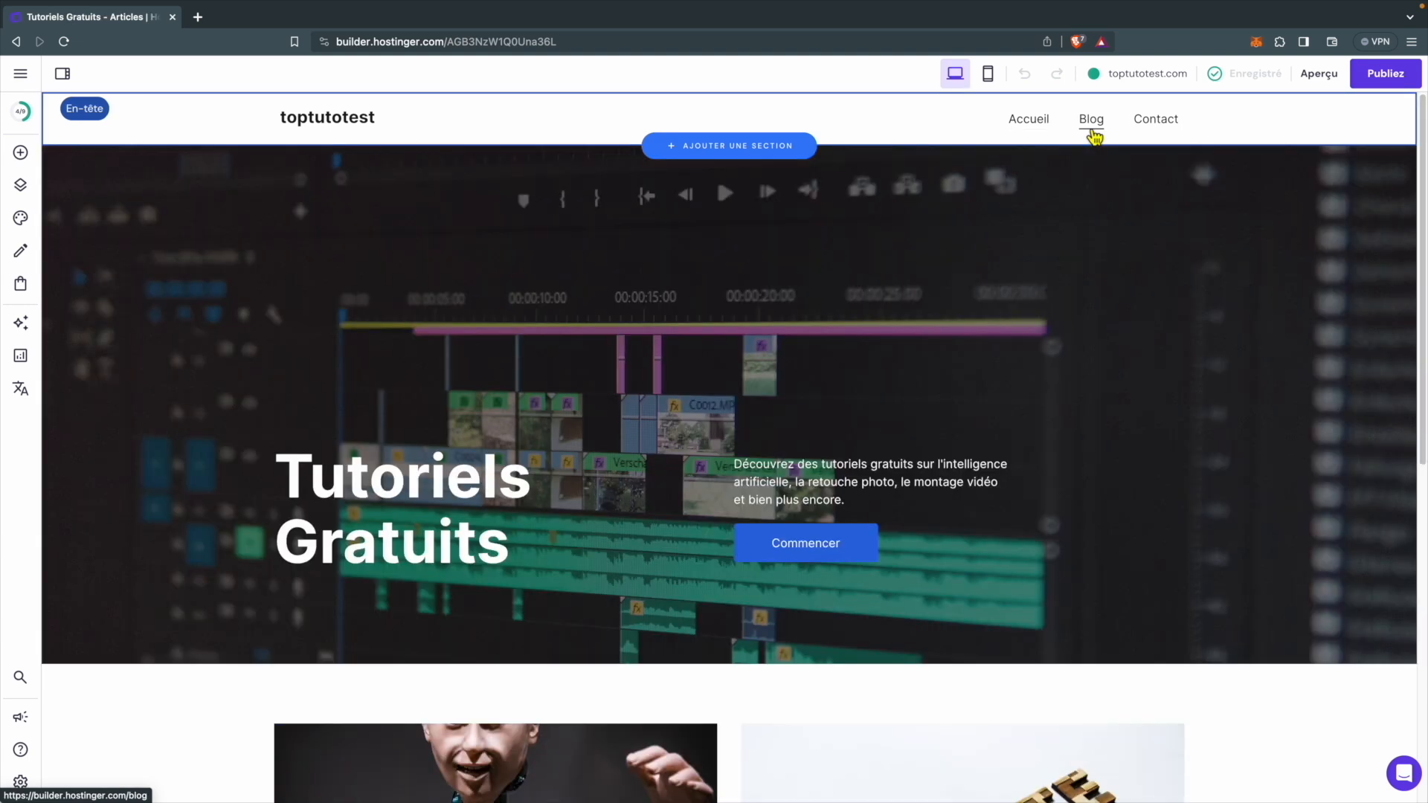
{"action": "left_click", "coordinate": [1150, 133]}
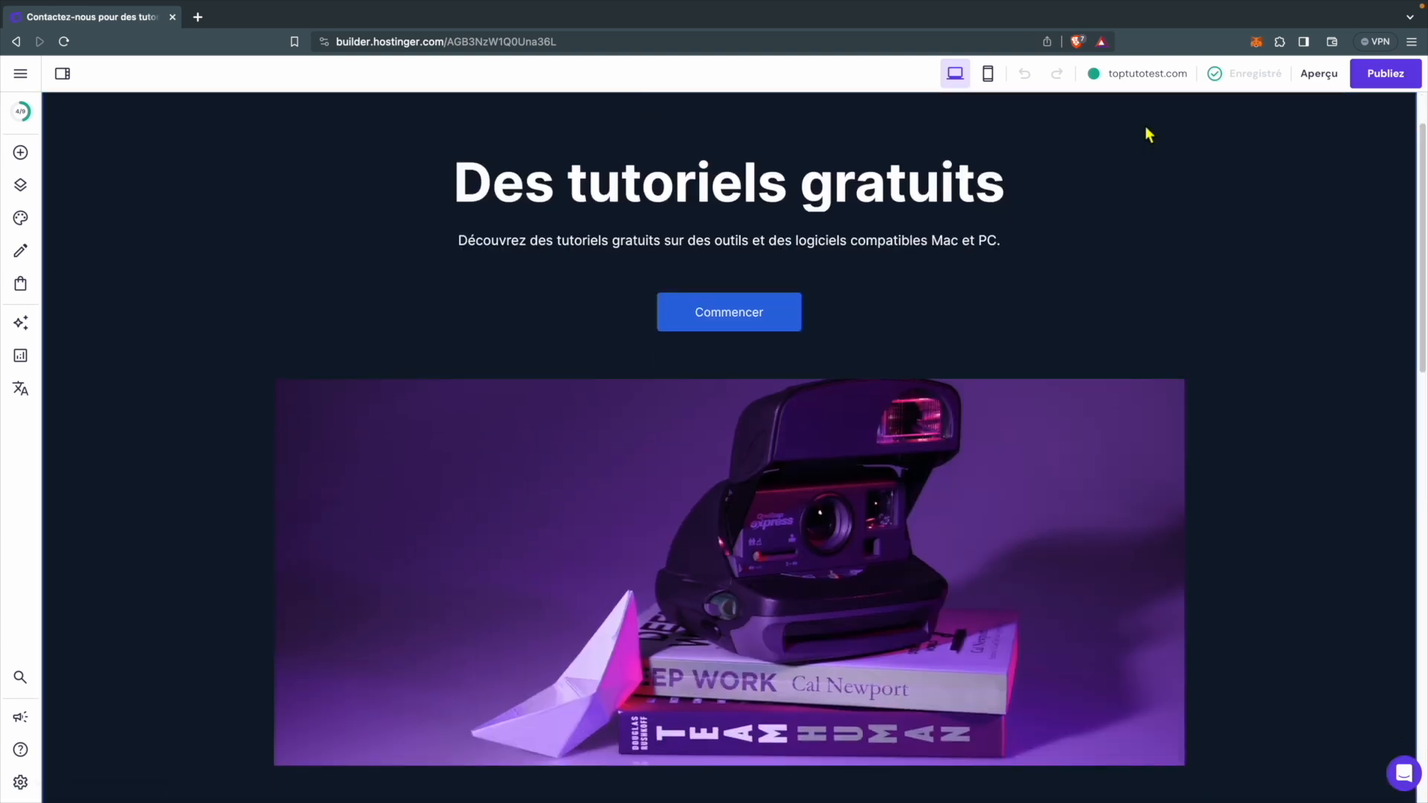
{"action": "scroll", "coordinate": [1137, 232], "scroll_direction": "down", "scroll_amount": 7}
{"action": "scroll", "coordinate": [1133, 238], "scroll_direction": "down", "scroll_amount": 2}
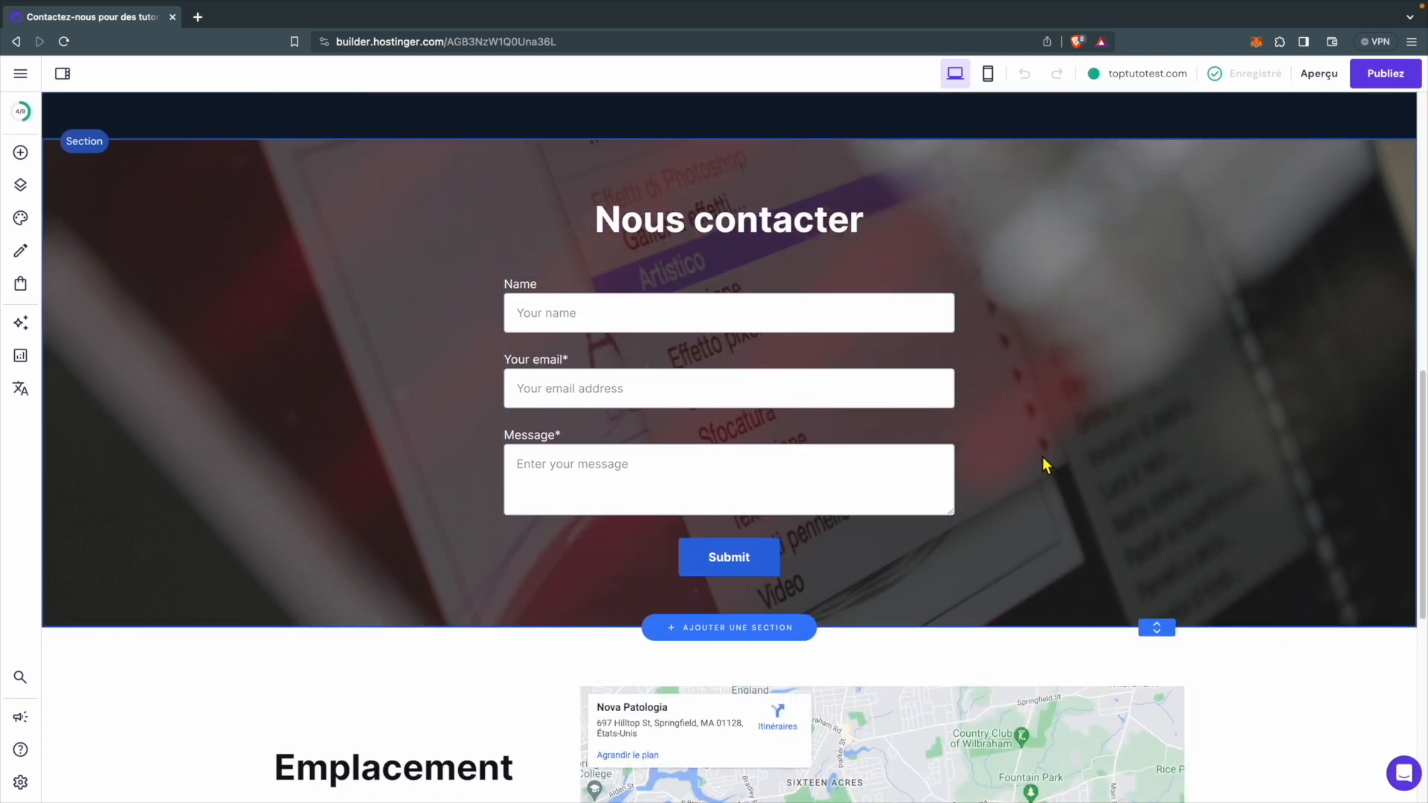
{"action": "scroll", "coordinate": [1041, 457], "scroll_direction": "down", "scroll_amount": 4}
{"action": "scroll", "coordinate": [614, 629], "scroll_direction": "down", "scroll_amount": 1}
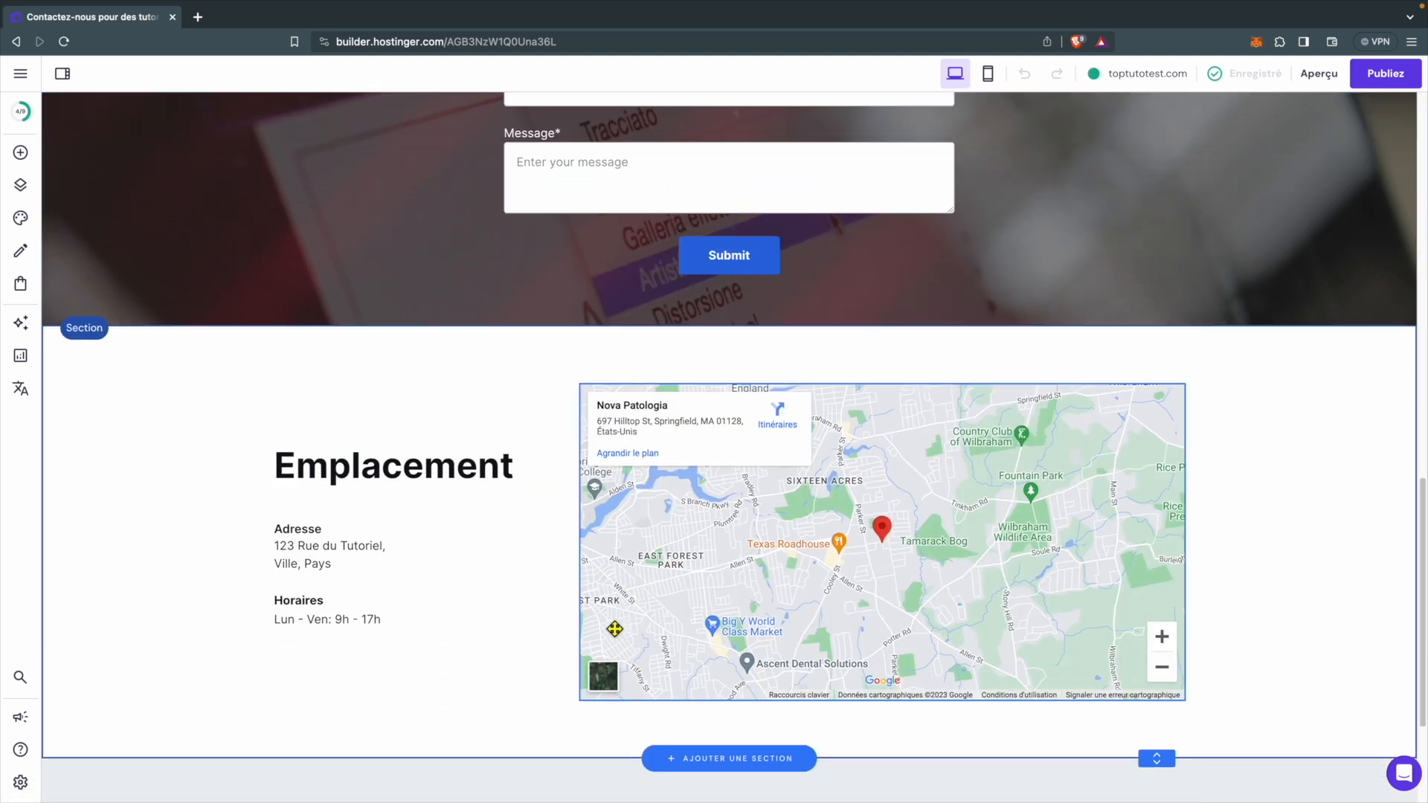
{"action": "scroll", "coordinate": [614, 629], "scroll_direction": "down", "scroll_amount": 3}
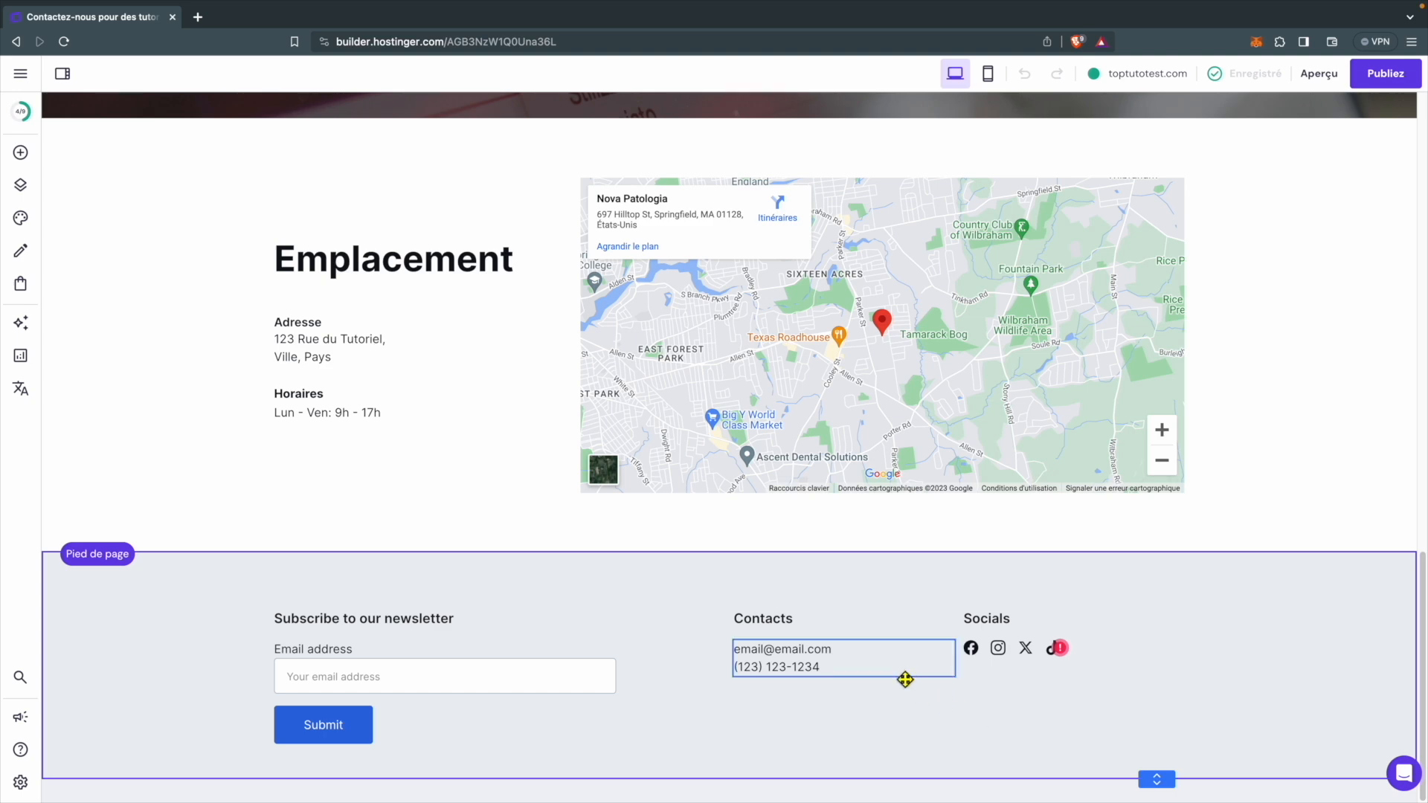
{"action": "scroll", "coordinate": [911, 673], "scroll_direction": "up", "scroll_amount": 20}
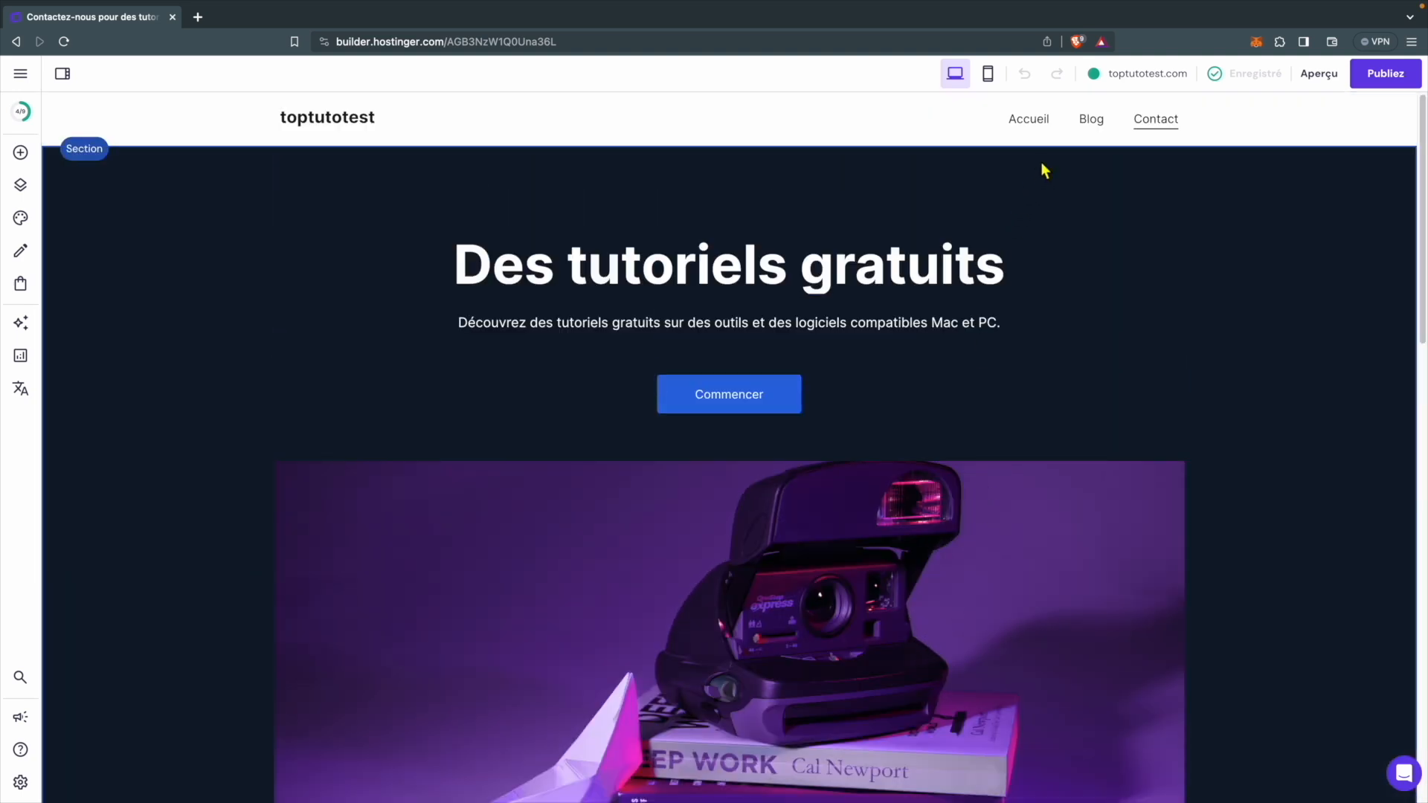
- Examine the generated Blog page, including its banner, article previews and footer
{"action": "left_click", "coordinate": [1090, 127]}
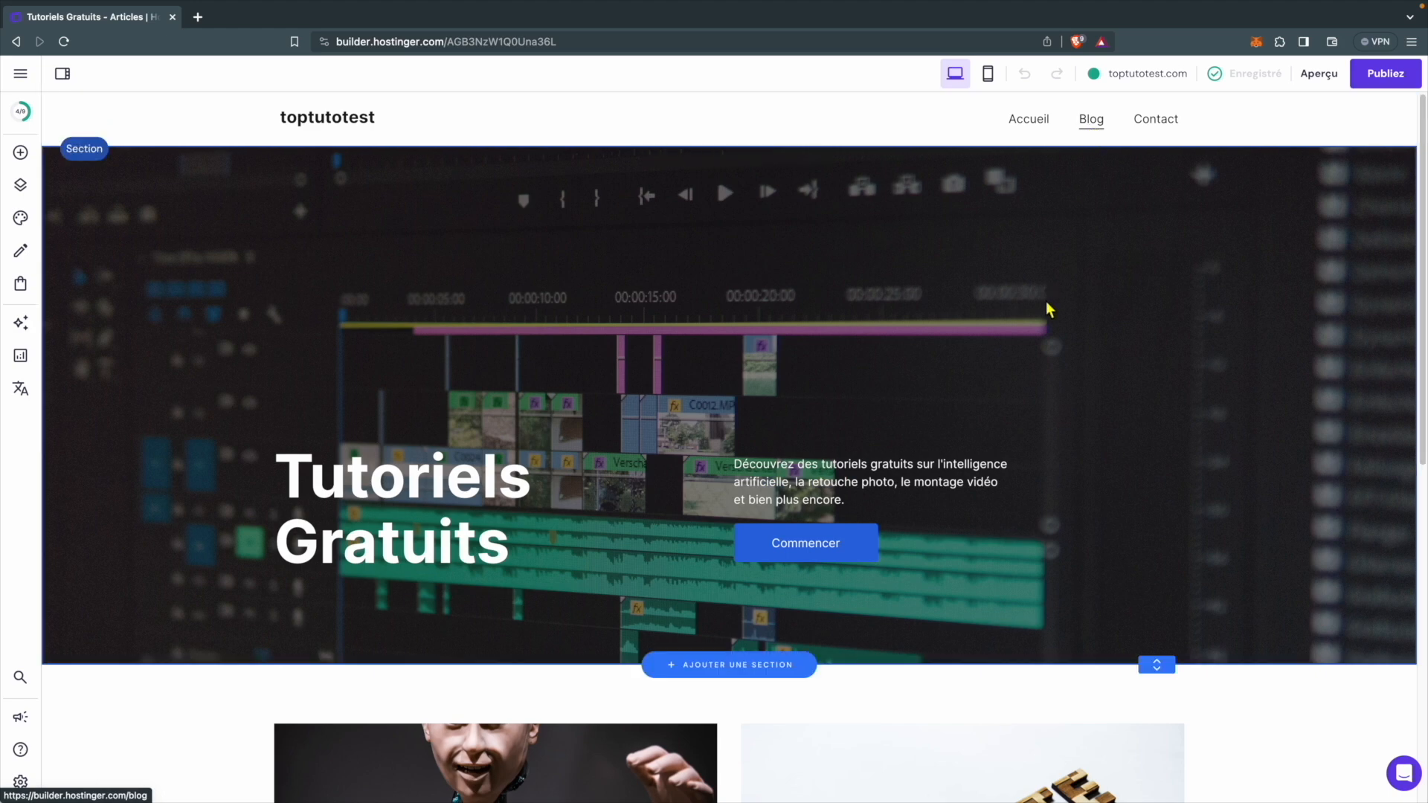
{"action": "scroll", "coordinate": [1041, 355], "scroll_direction": "down", "scroll_amount": 1}
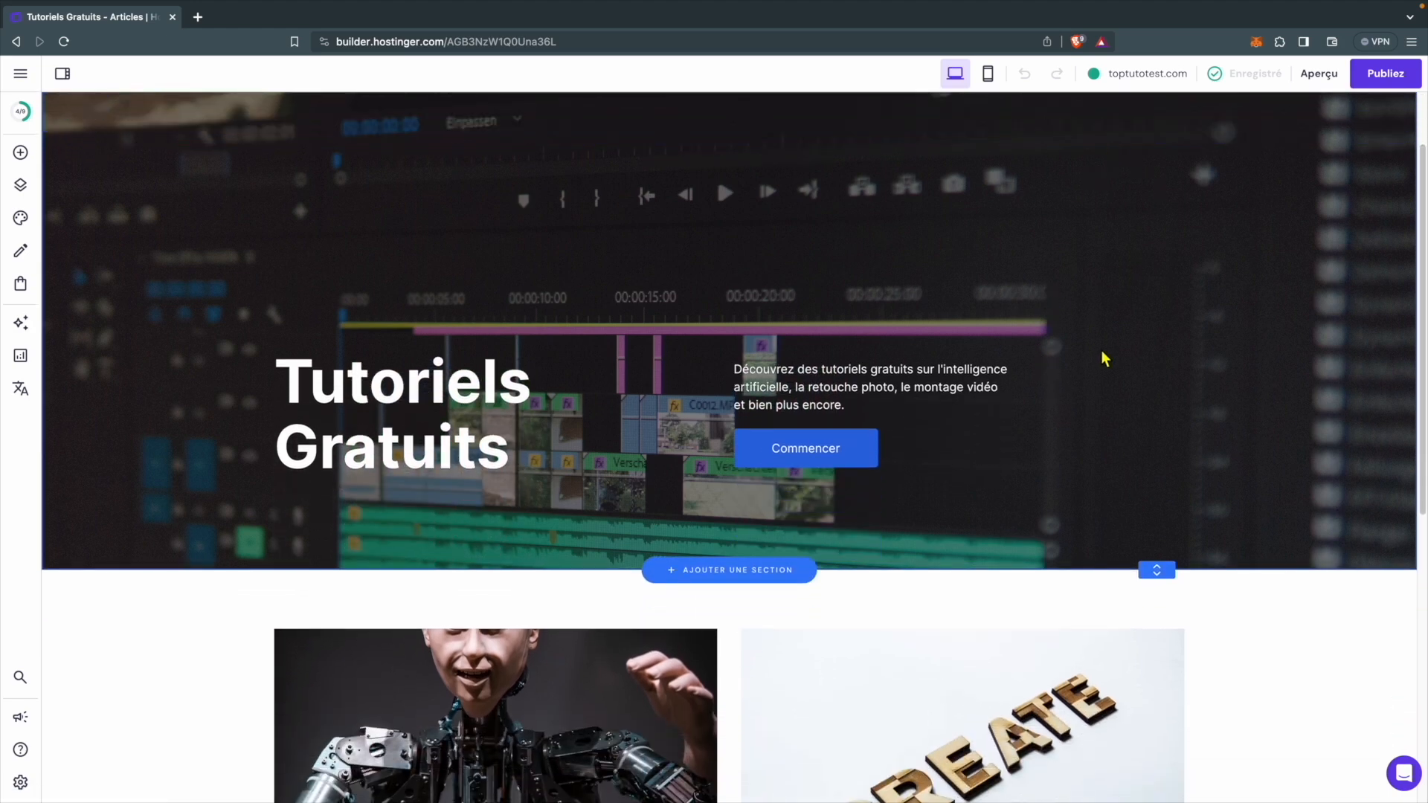
{"action": "scroll", "coordinate": [1103, 357], "scroll_direction": "down", "scroll_amount": 2}
{"action": "scroll", "coordinate": [1099, 374], "scroll_direction": "down", "scroll_amount": 3}
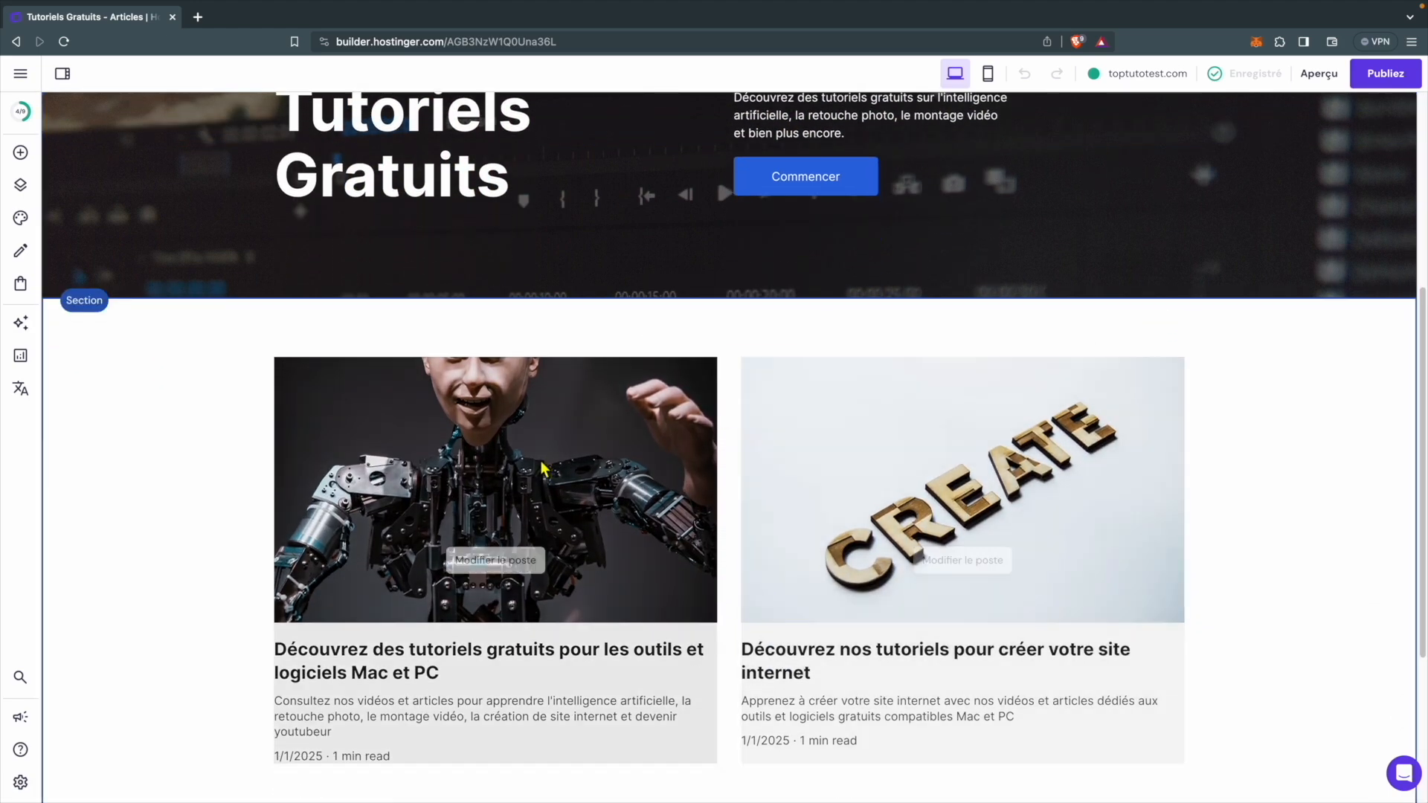
{"action": "scroll", "coordinate": [993, 660], "scroll_direction": "down", "scroll_amount": 3}
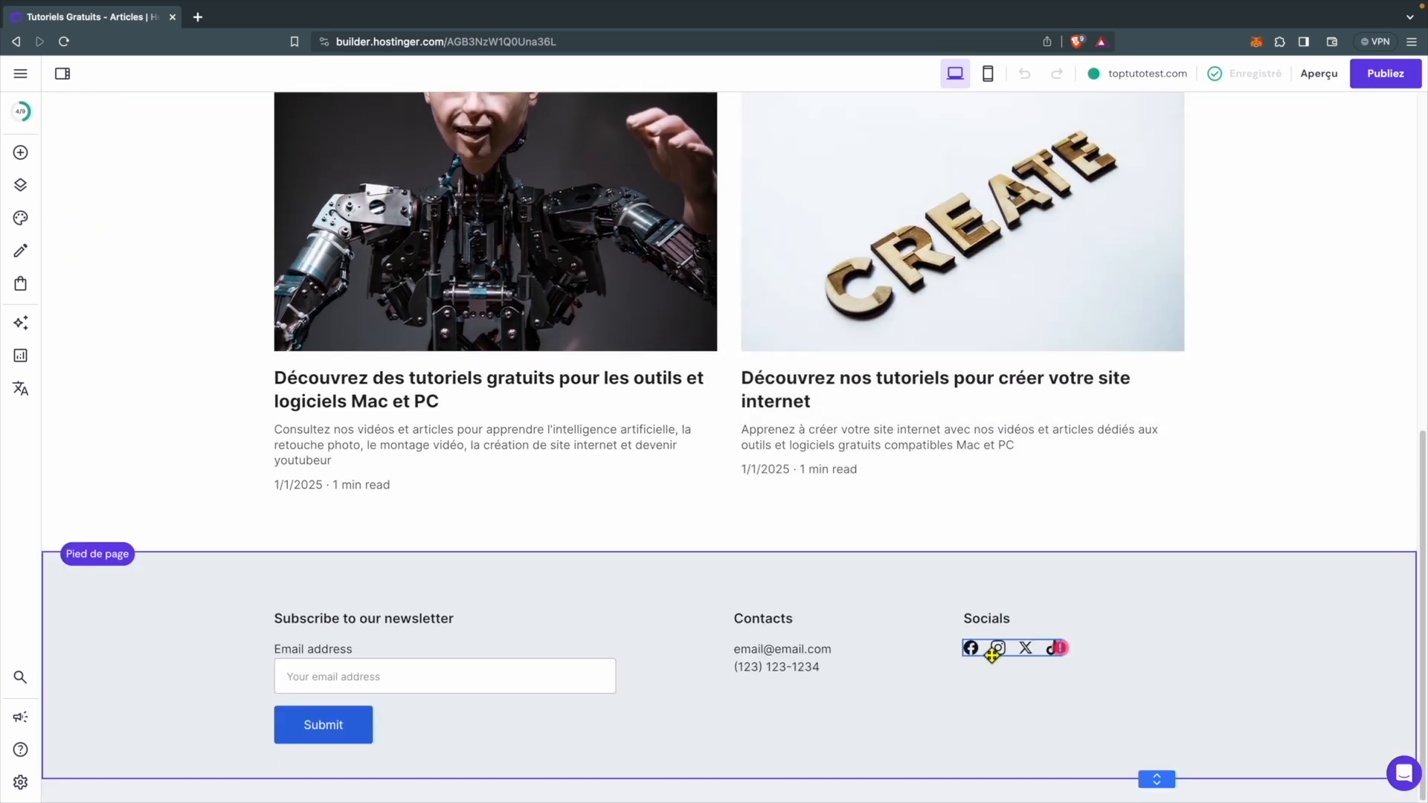
{"action": "scroll", "coordinate": [993, 653], "scroll_direction": "up", "scroll_amount": 6}
{"action": "scroll", "coordinate": [995, 652], "scroll_direction": "up", "scroll_amount": 1}
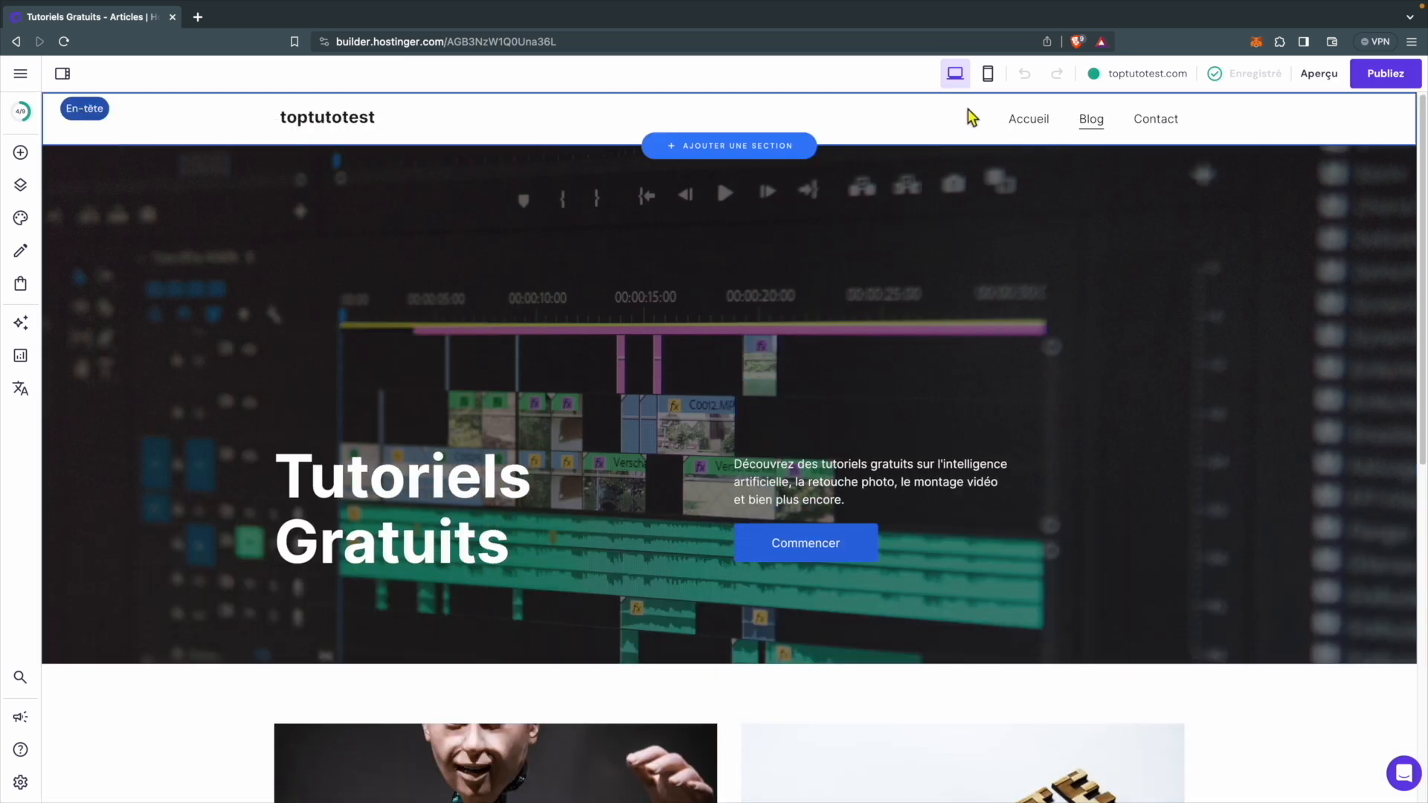
- Examine the generated Accueil page, from its hero section through the services and articles to the contact form and footer
{"action": "left_click", "coordinate": [1027, 121]}
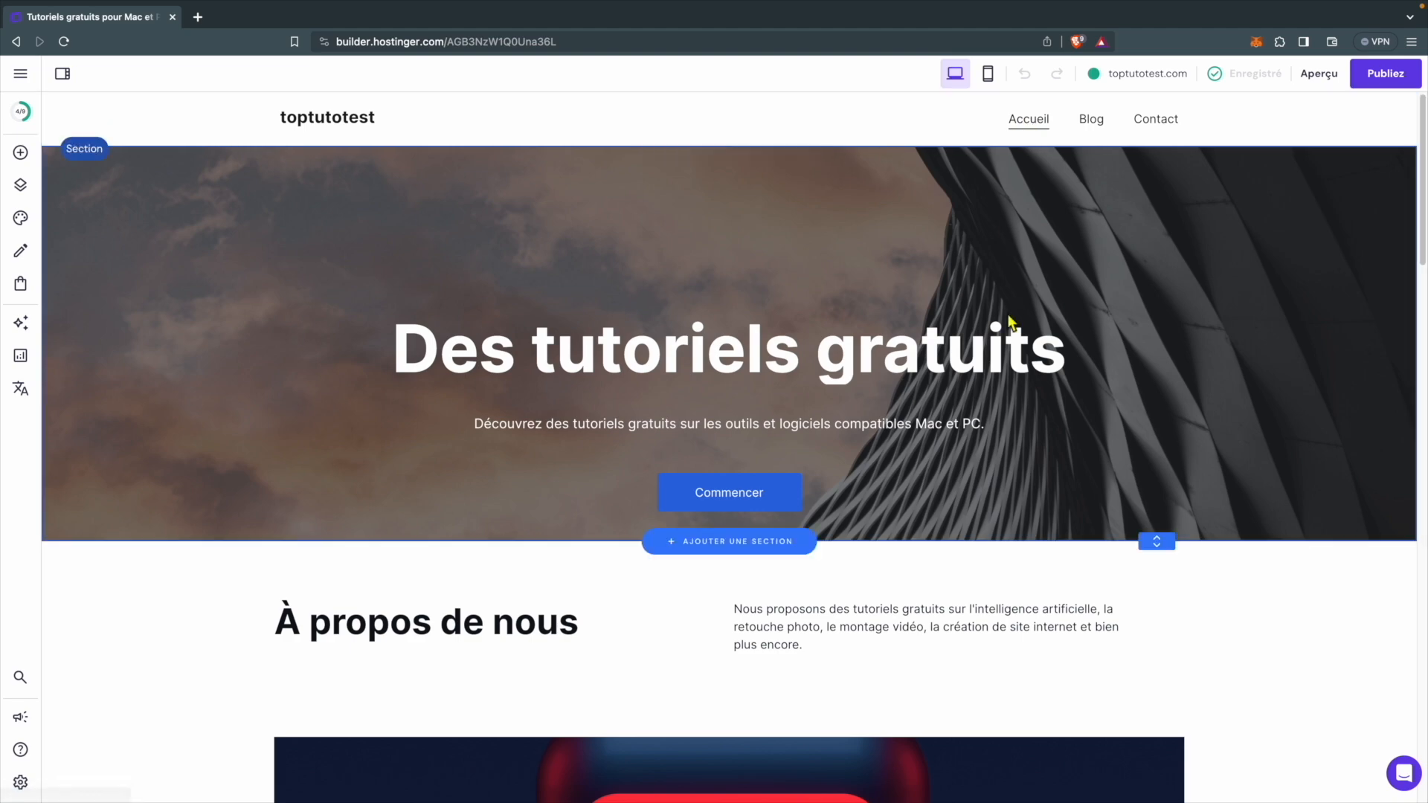
{"action": "scroll", "coordinate": [1010, 319], "scroll_direction": "down", "scroll_amount": 2}
{"action": "scroll", "coordinate": [1009, 323], "scroll_direction": "down", "scroll_amount": 8}
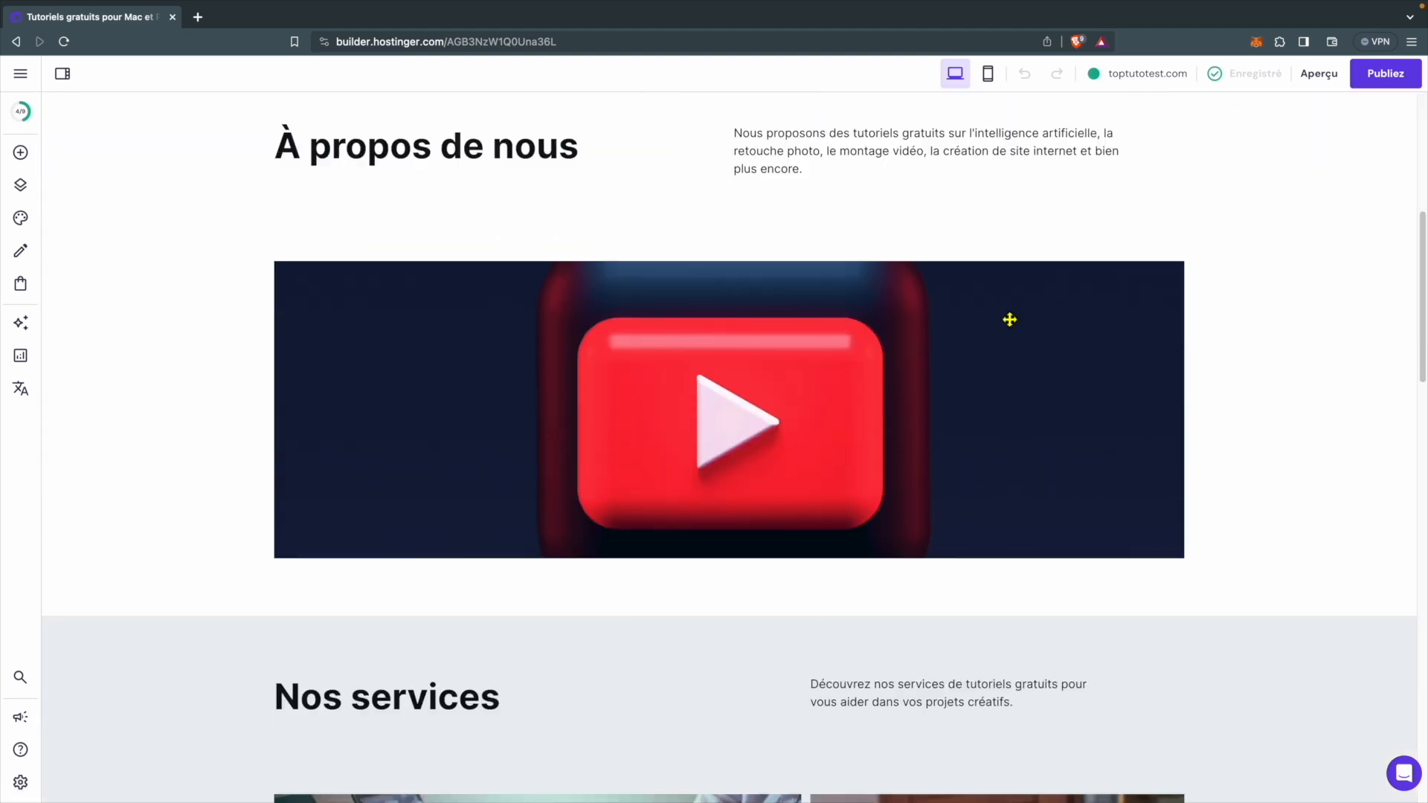
{"action": "scroll", "coordinate": [1009, 321], "scroll_direction": "down", "scroll_amount": 10}
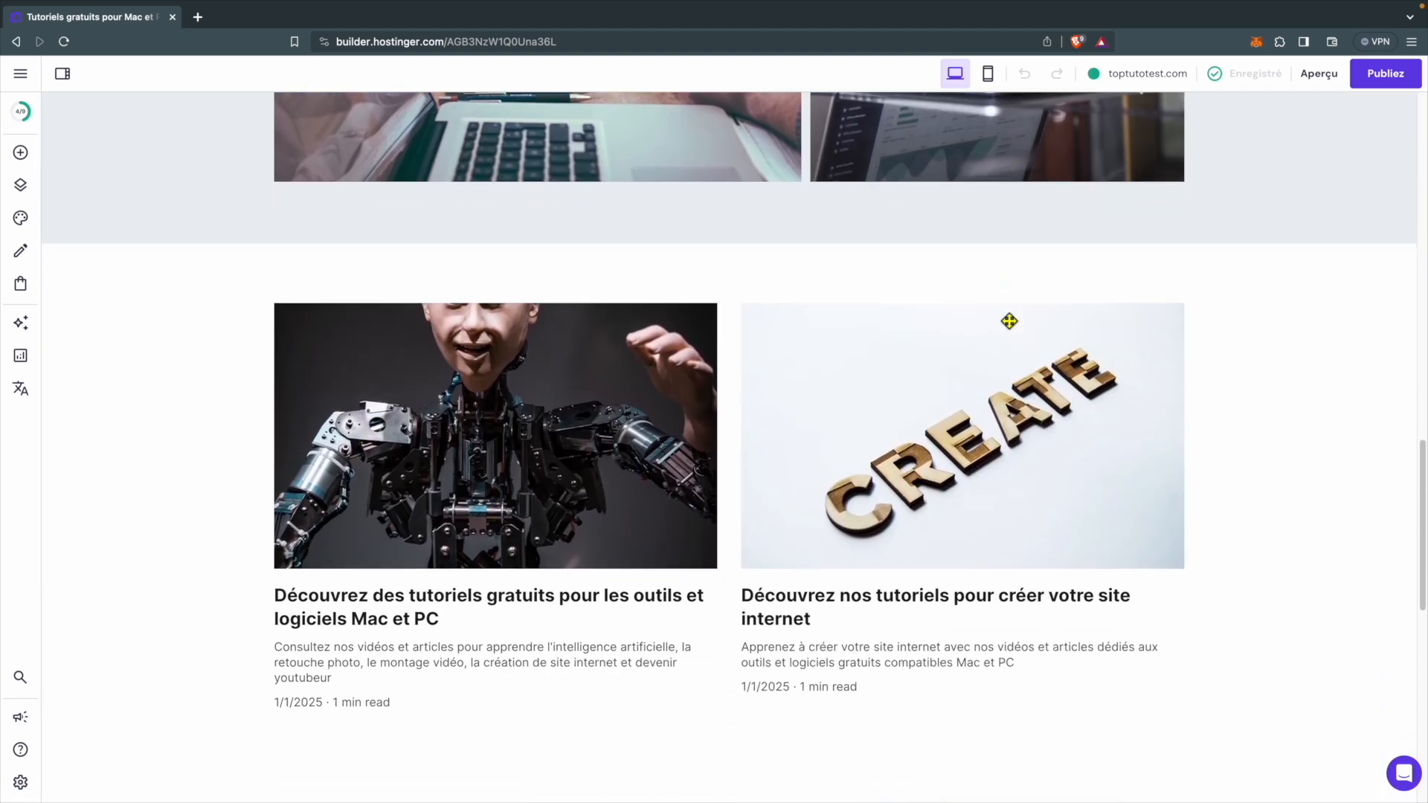
{"action": "scroll", "coordinate": [1007, 321], "scroll_direction": "down", "scroll_amount": 8}
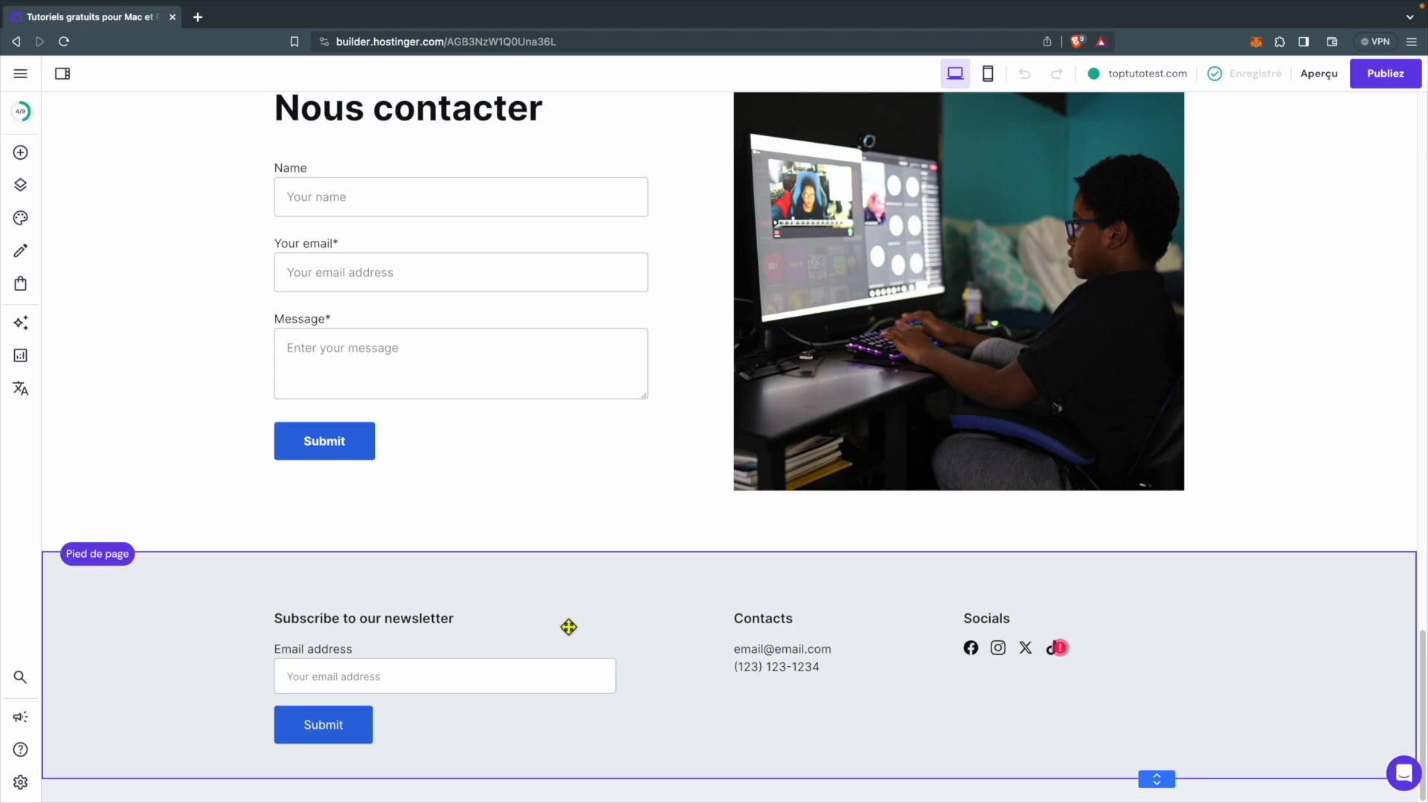
{"action": "scroll", "coordinate": [351, 558], "scroll_direction": "up", "scroll_amount": 20}
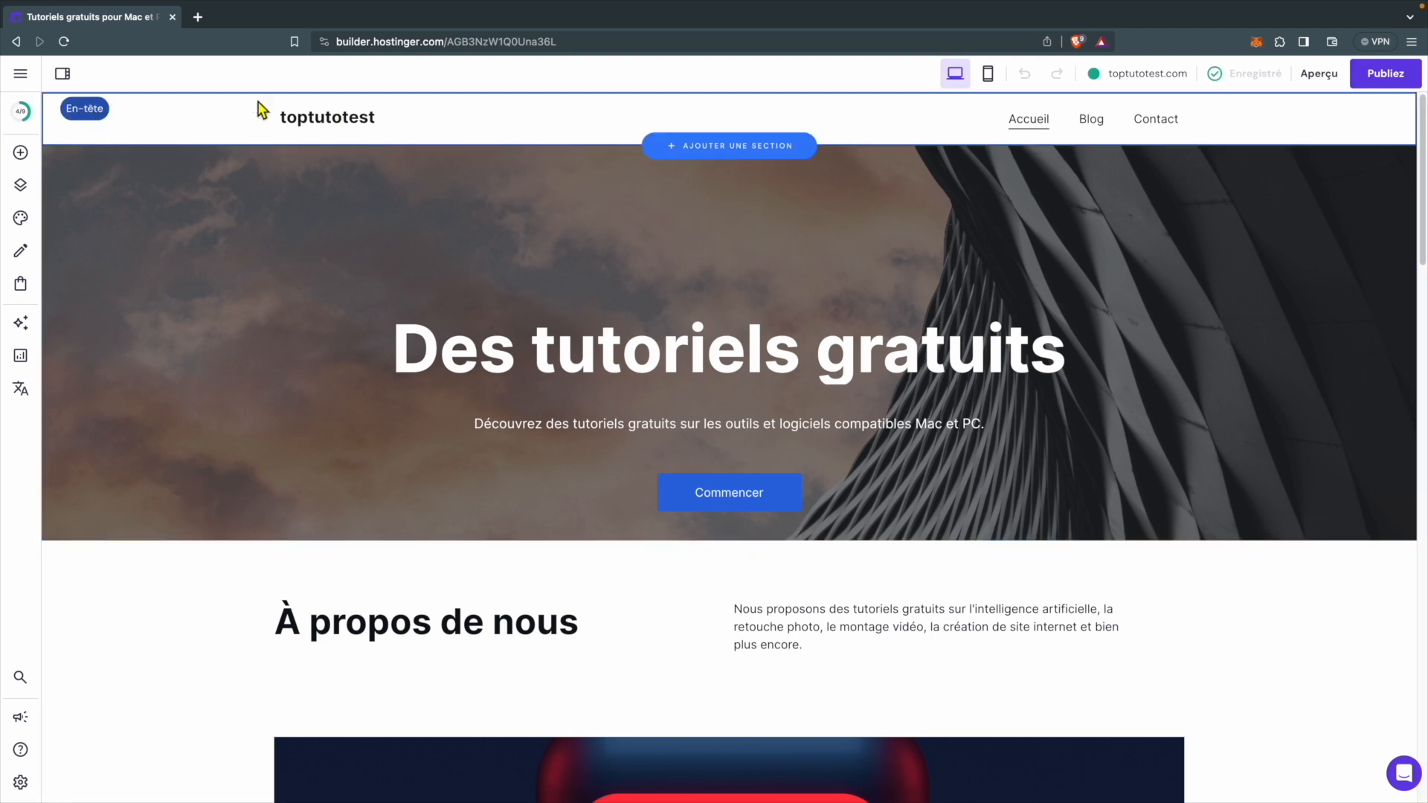
- Select the hero section of the Accueil page and view its additional options
{"action": "left_click", "coordinate": [89, 164]}
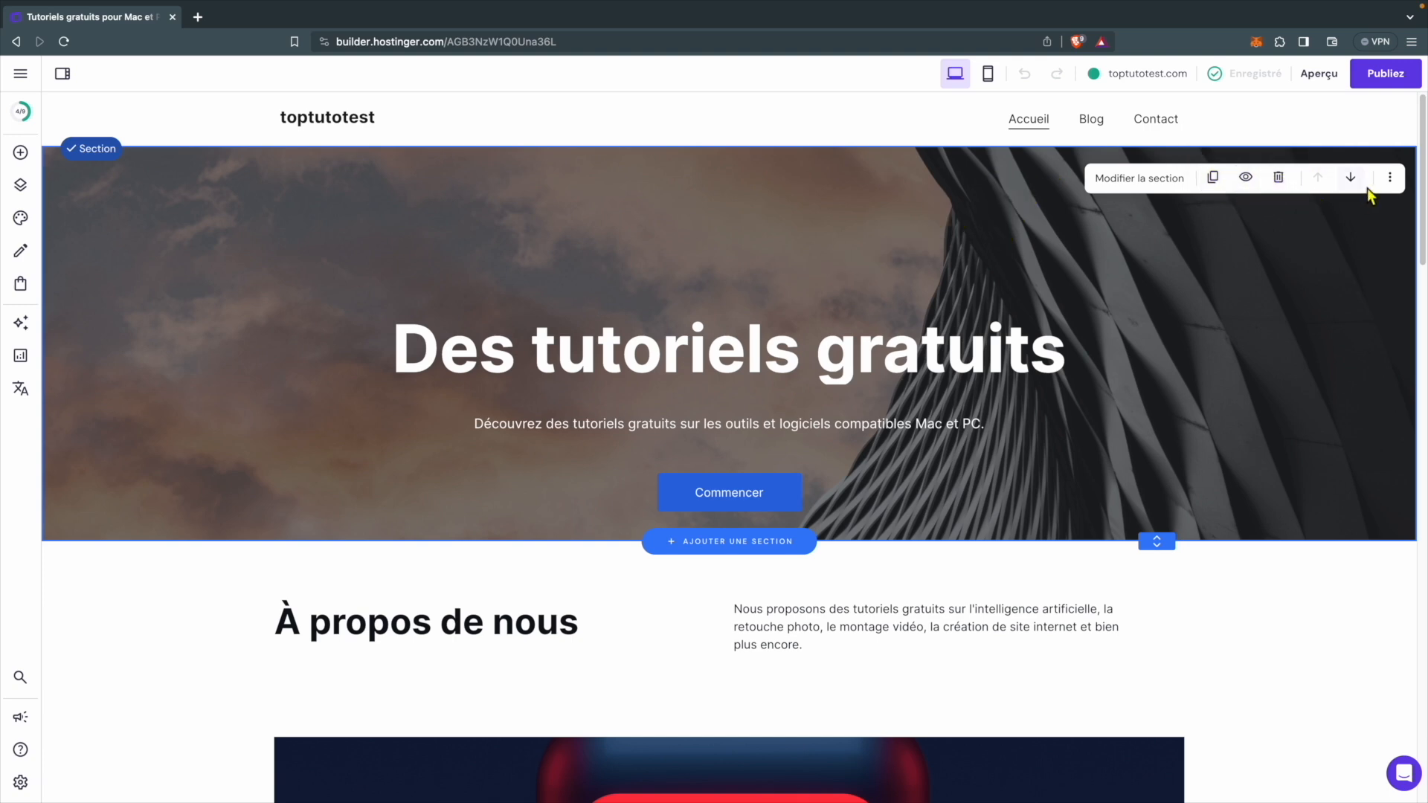
{"action": "left_click", "coordinate": [1389, 180]}
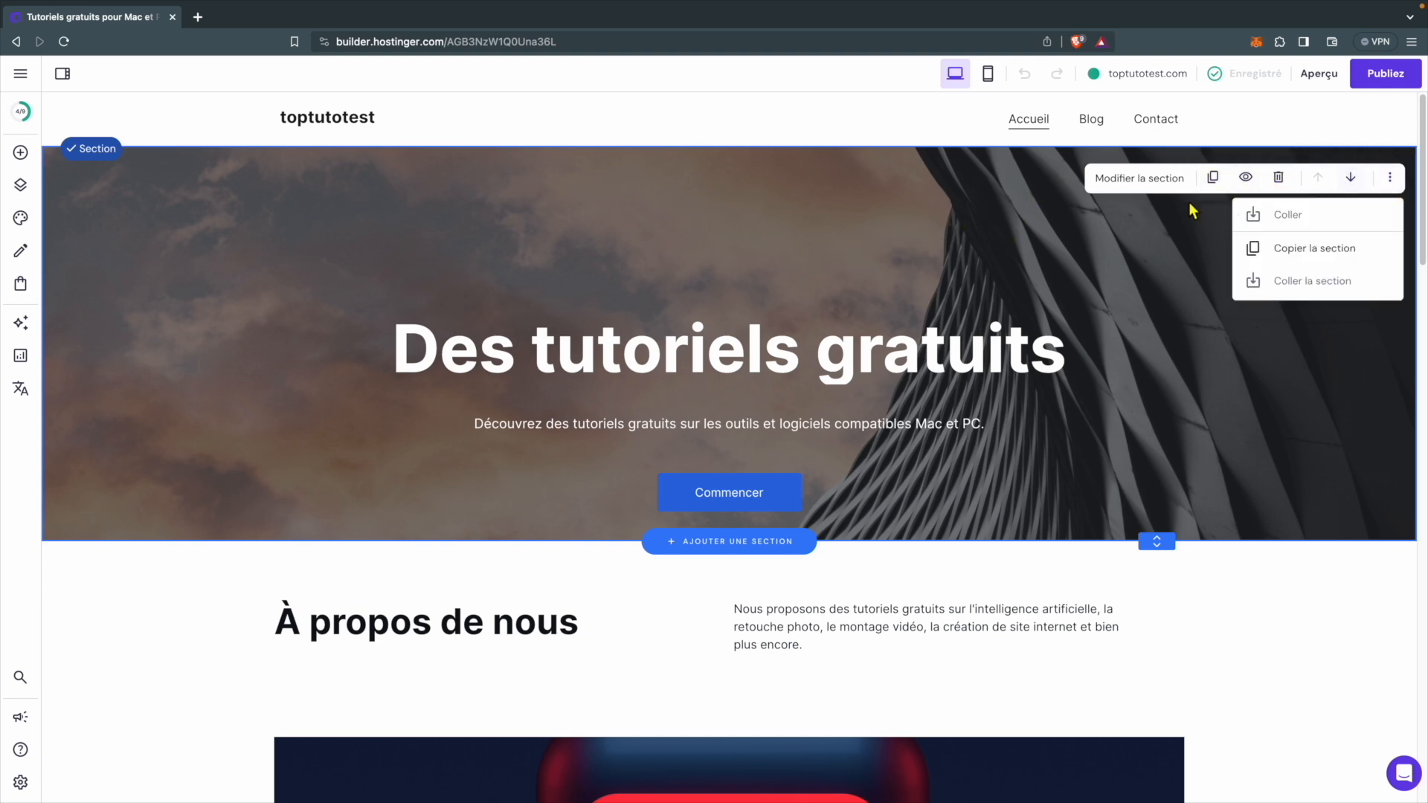
{"action": "left_click", "coordinate": [1390, 180]}
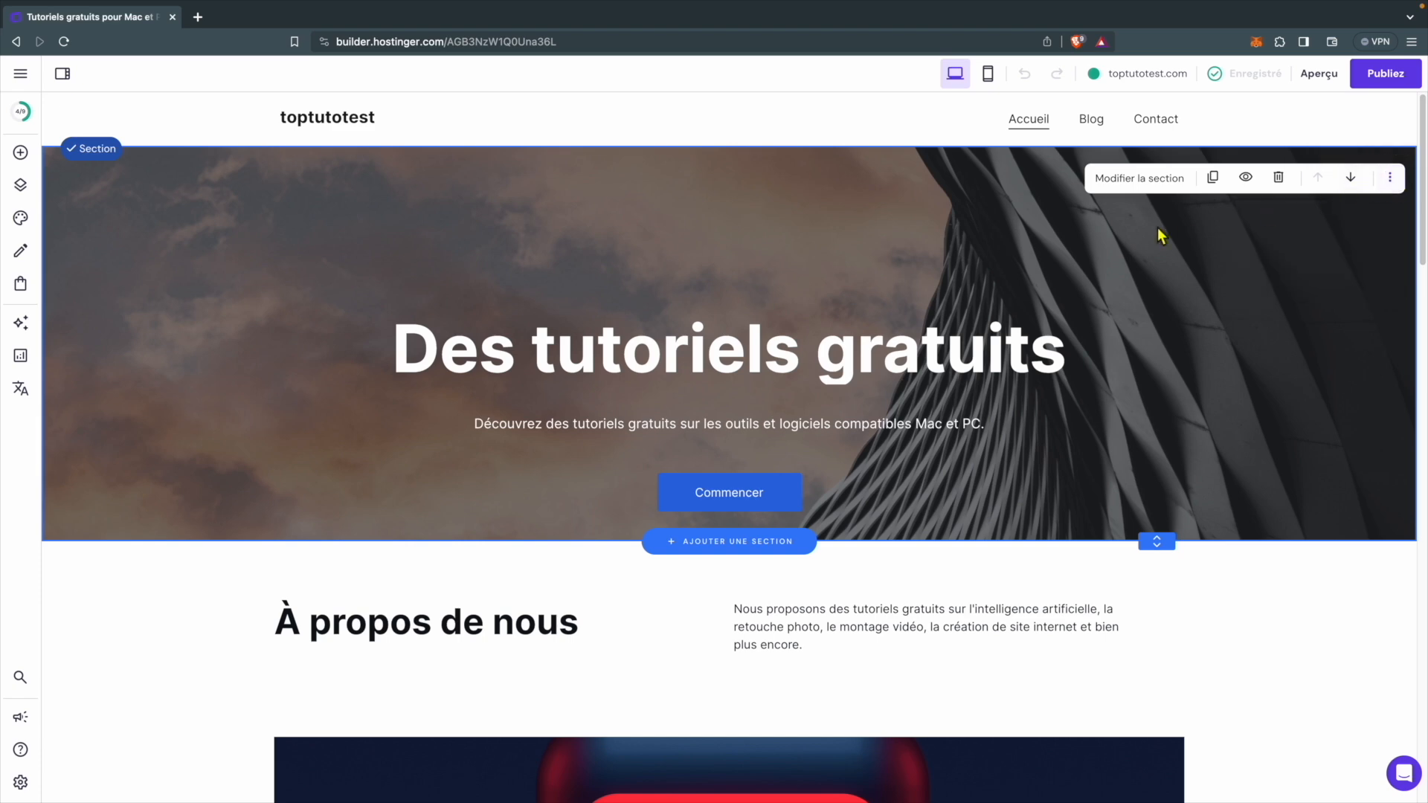
- Move the "Des tutoriels gratuits" heading slightly higher in the hero section
{"action": "left_click", "coordinate": [774, 367]}
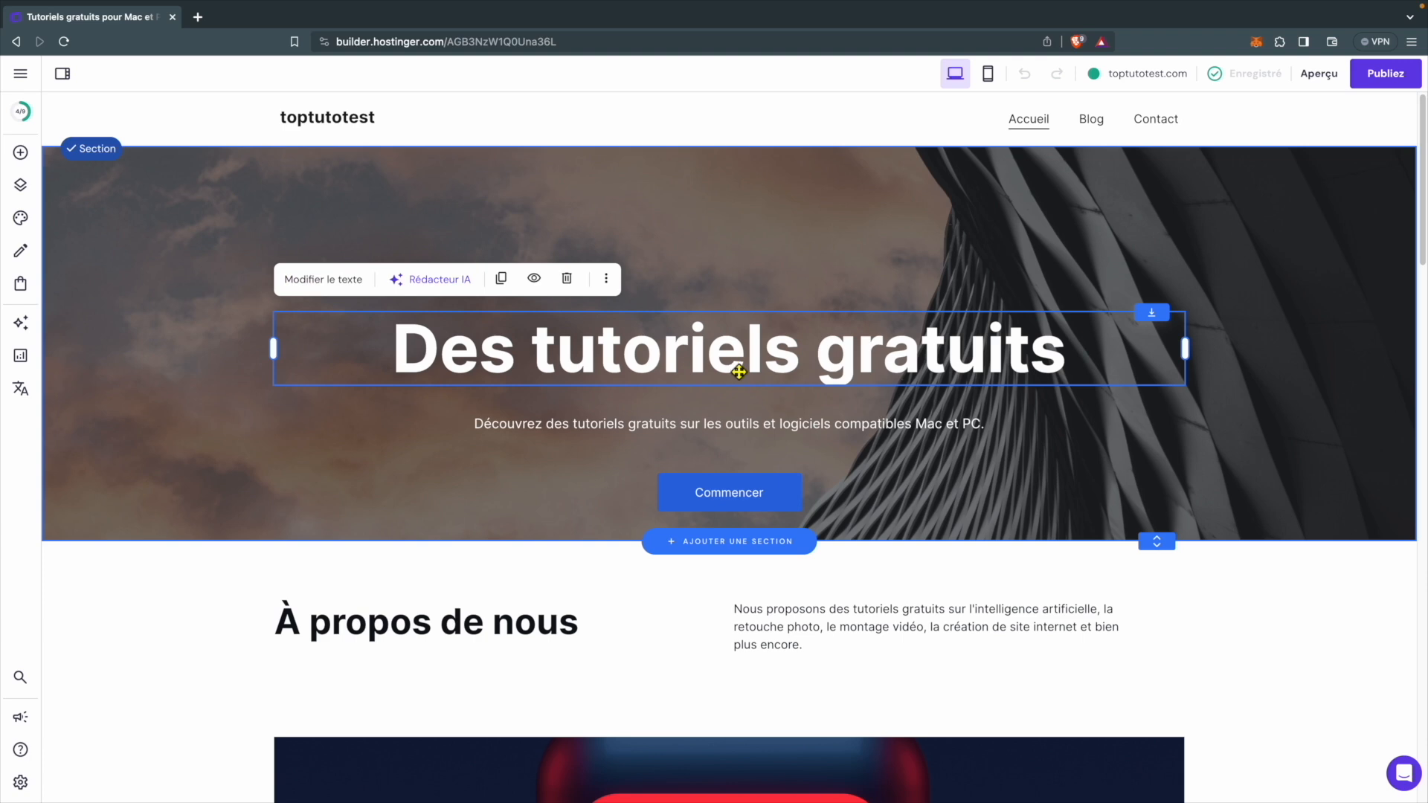
{"action": "left_click_drag", "start_coordinate": [743, 372], "coordinate": [769, 351]}
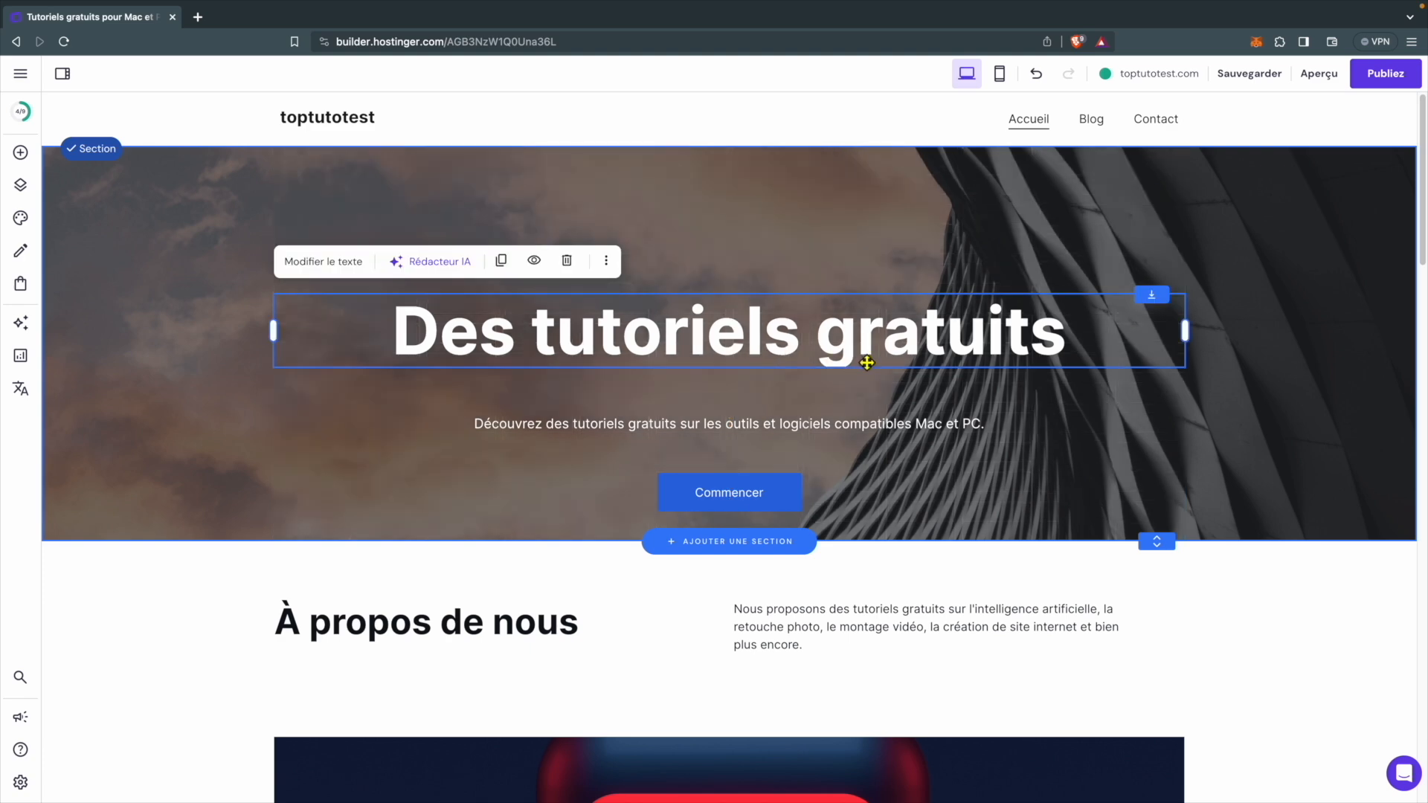
- View the additional options of the "Commencer" button, leaving the button as it is
{"action": "left_click", "coordinate": [778, 504]}
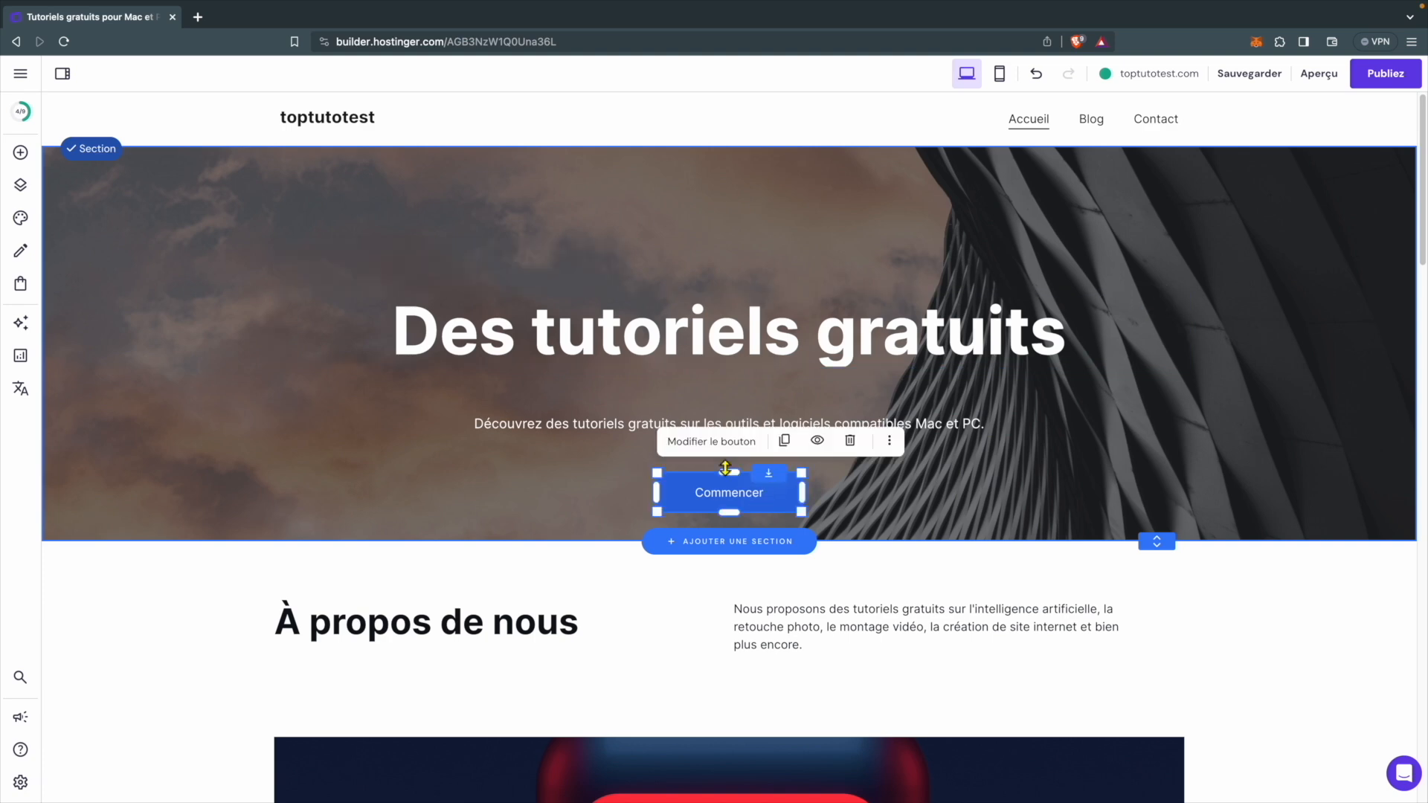
{"action": "left_click", "coordinate": [890, 441]}
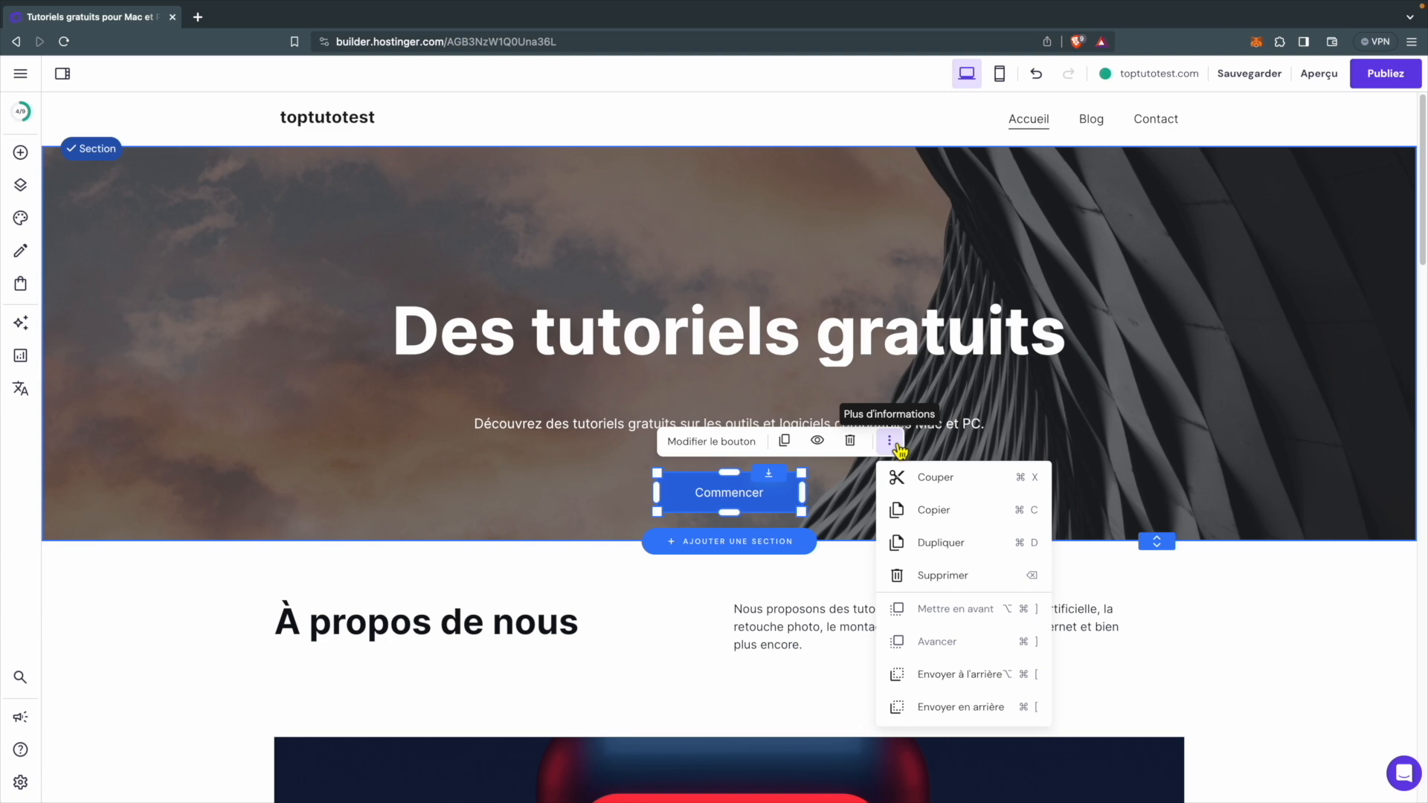
{"action": "left_click", "coordinate": [1309, 374]}
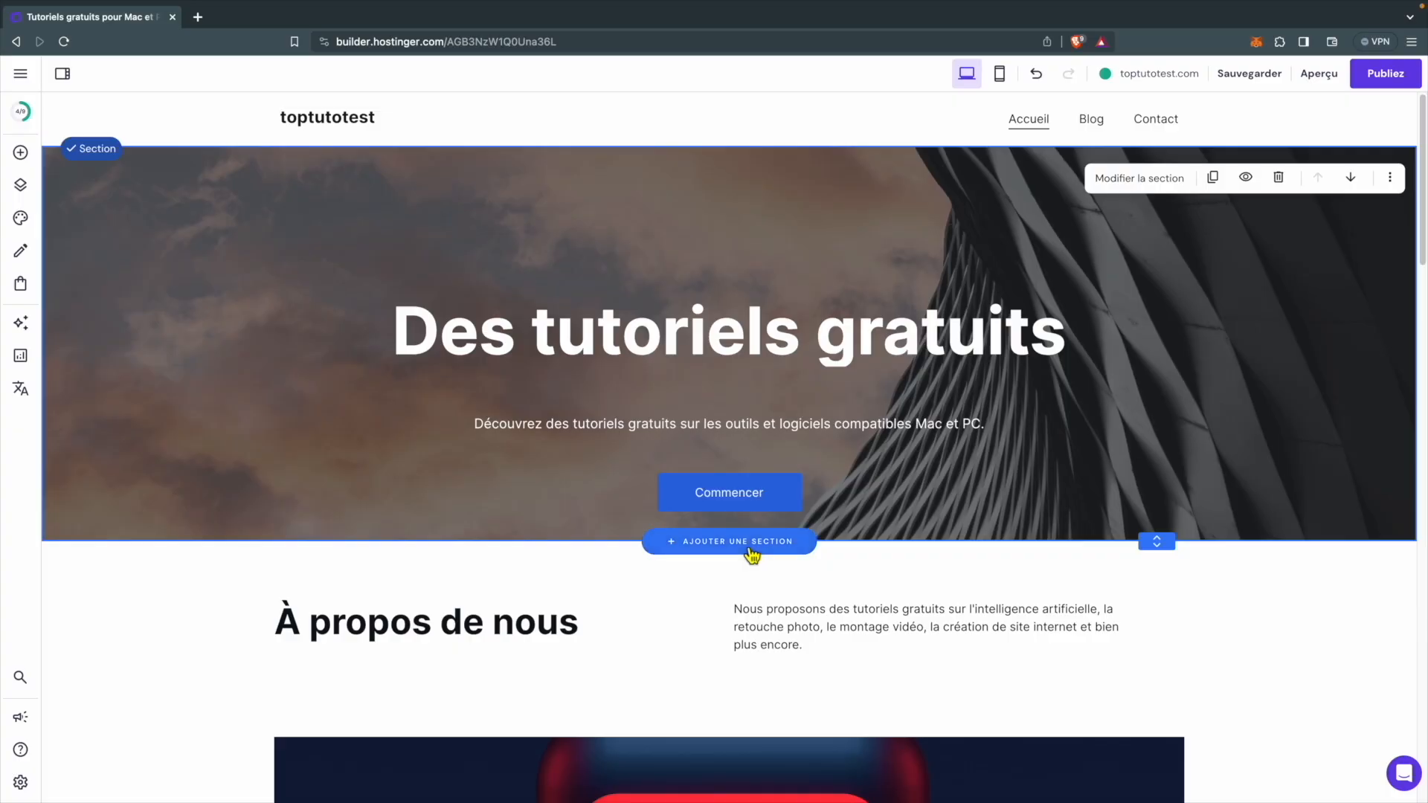
- Browse the new-section templates, including Galerie, Formulaire de contact, Titres, Images, Flux Instagram, Carte and Diaporama, without adding one
{"action": "left_click", "coordinate": [766, 639]}
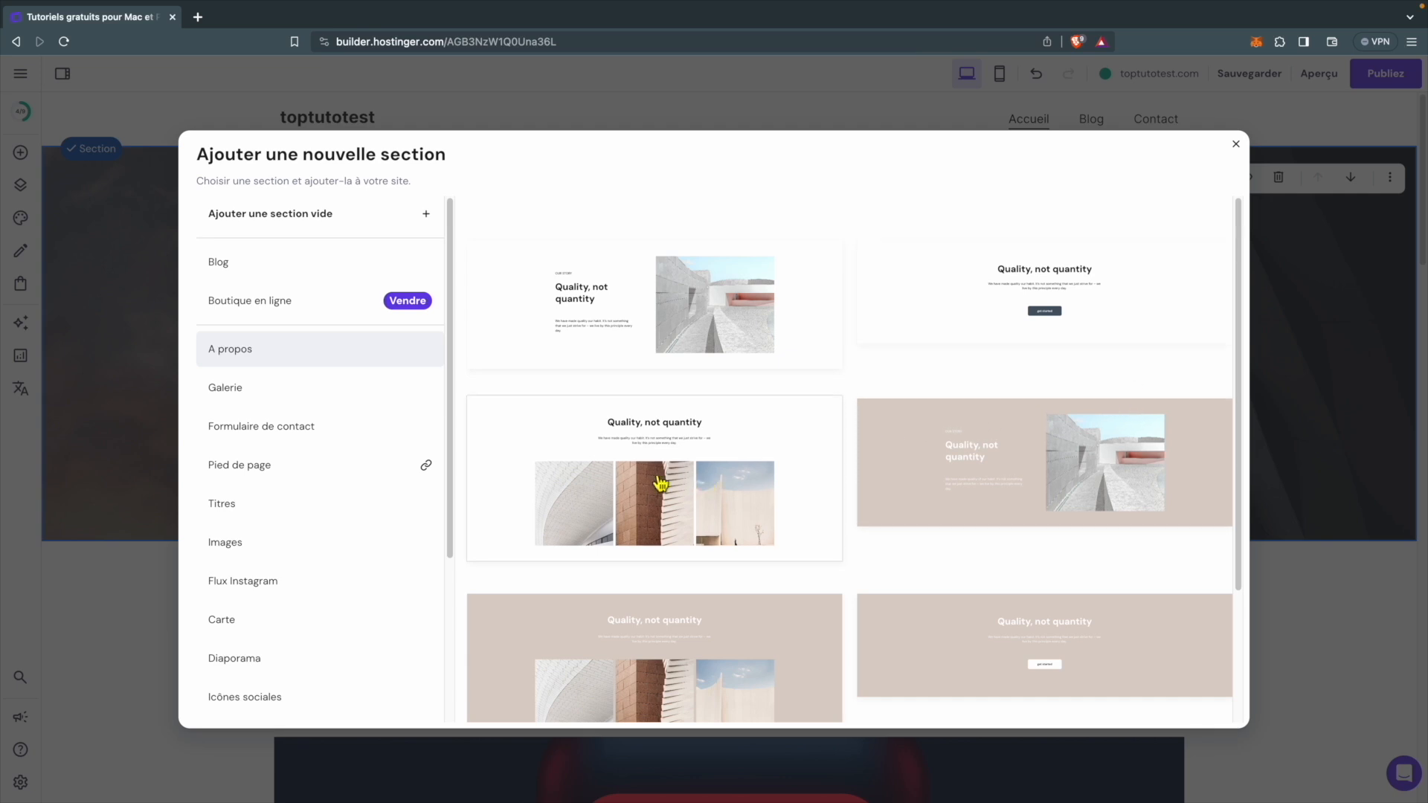
{"action": "left_click", "coordinate": [297, 399]}
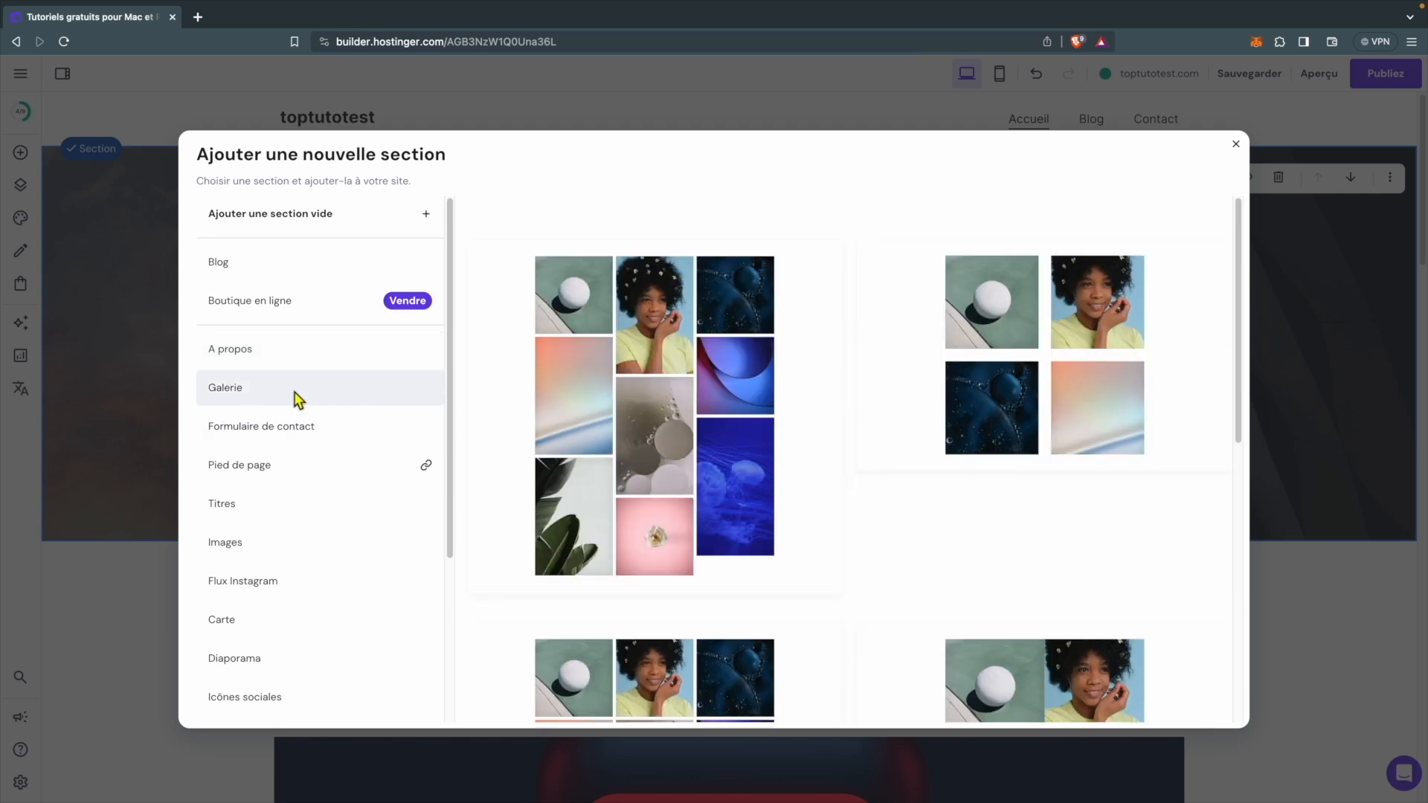
{"action": "left_click", "coordinate": [312, 426]}
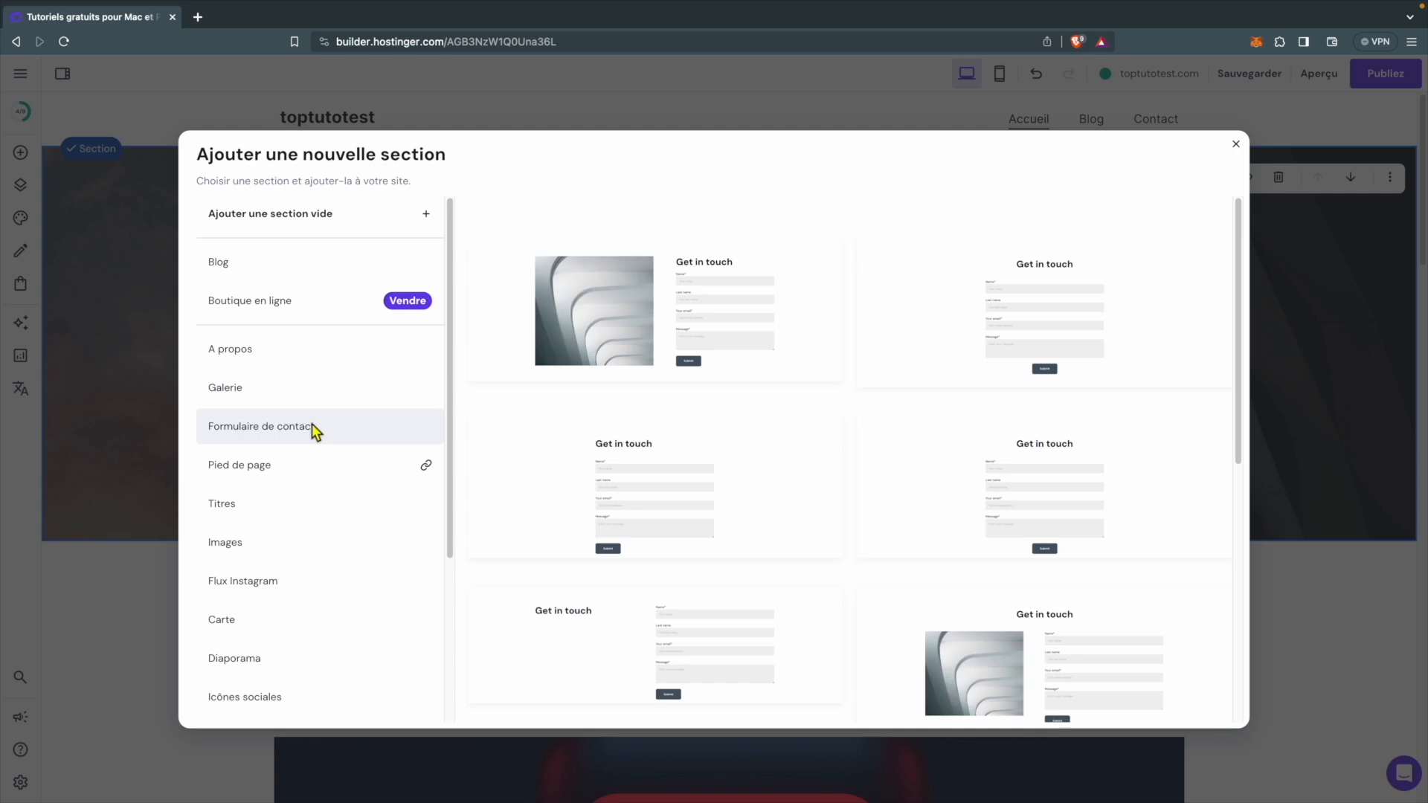
{"action": "left_click", "coordinate": [306, 498]}
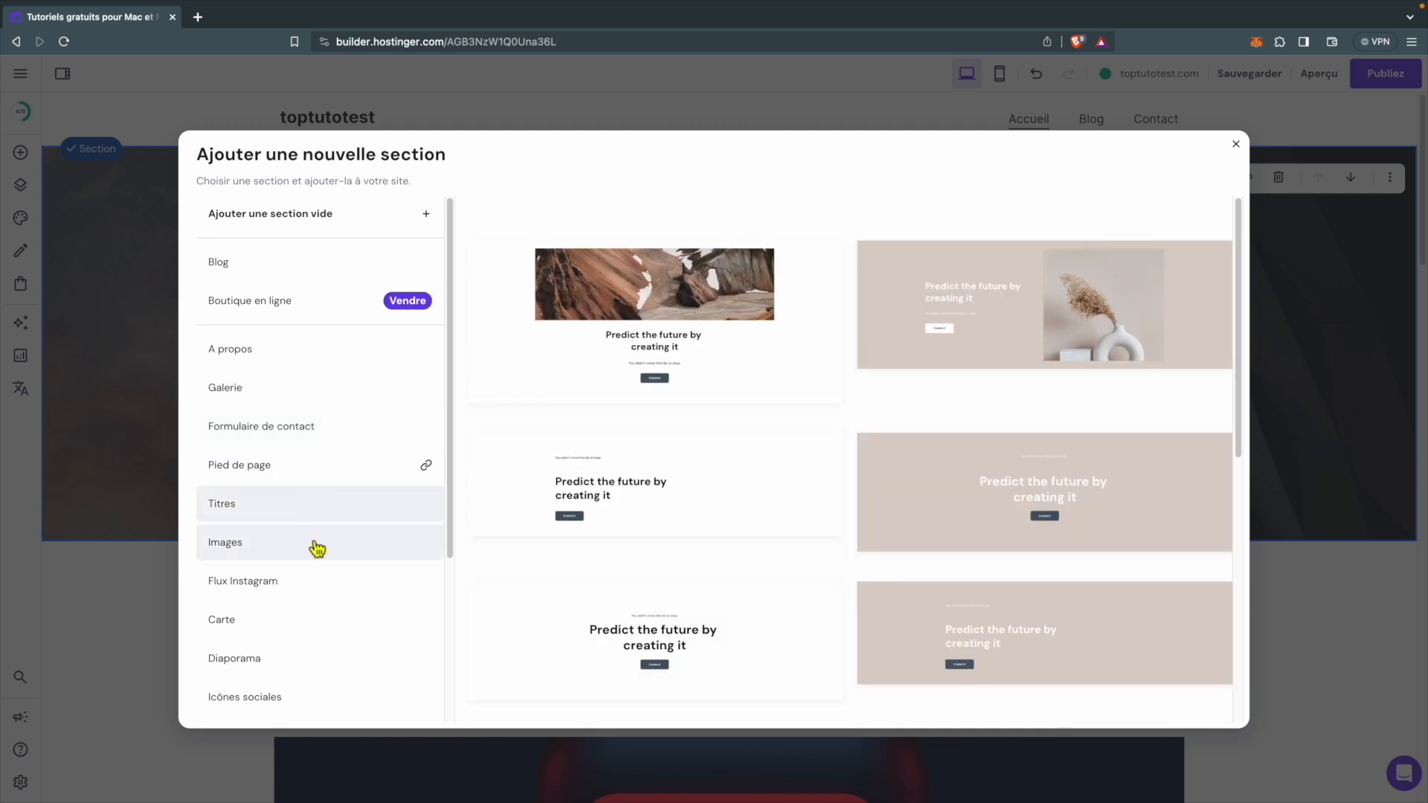
{"action": "left_click", "coordinate": [311, 542]}
{"action": "left_click", "coordinate": [309, 589]}
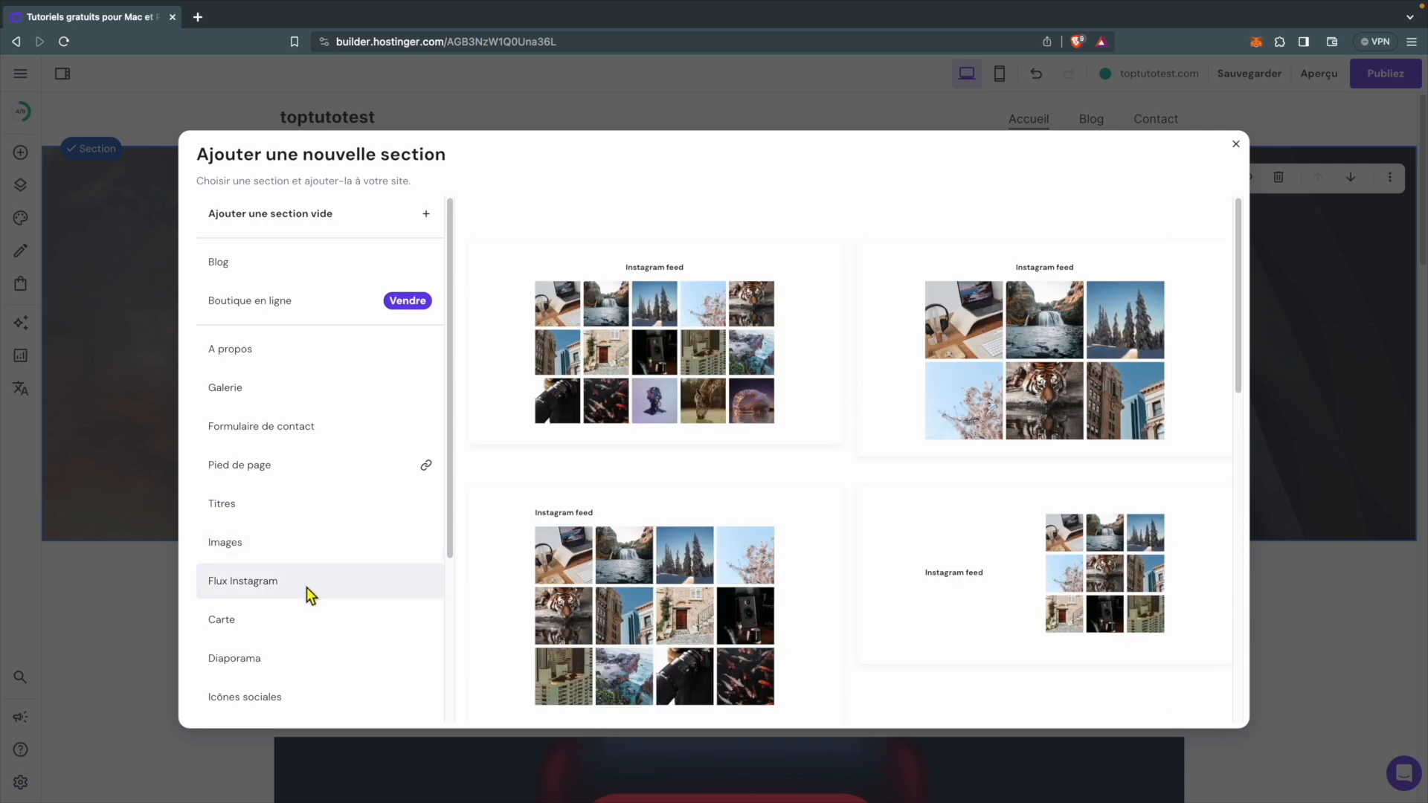
{"action": "left_click", "coordinate": [326, 634]}
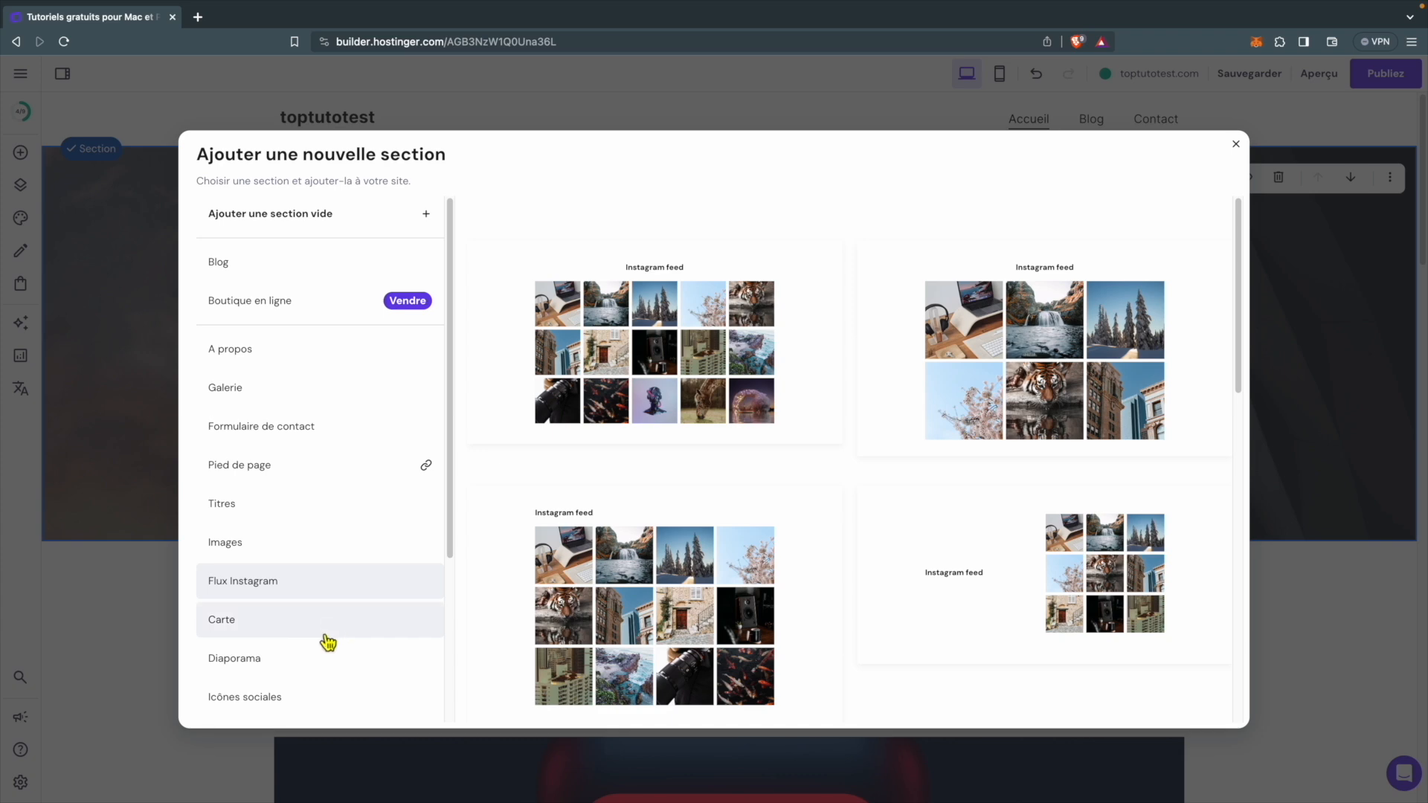
{"action": "left_click", "coordinate": [324, 657]}
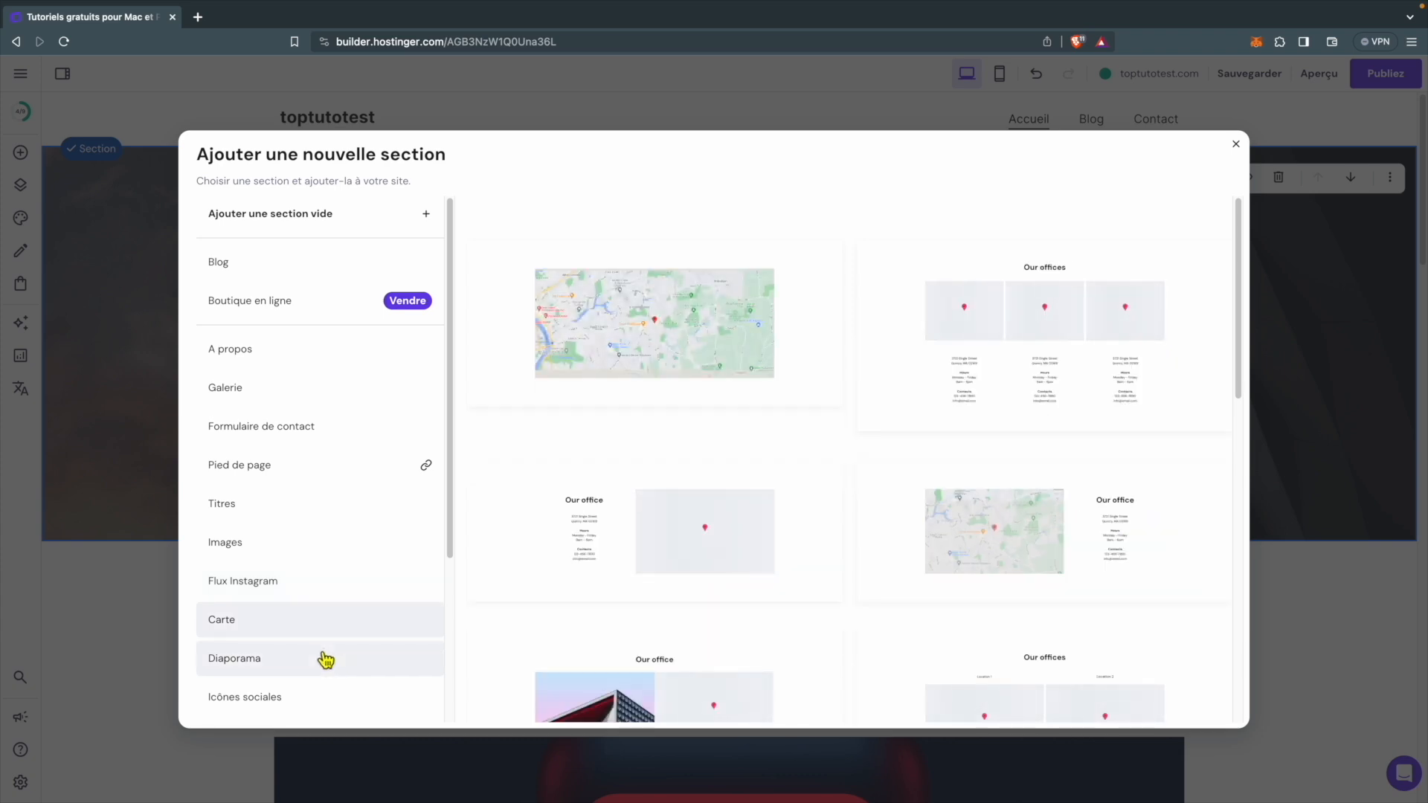
{"action": "scroll", "coordinate": [327, 656], "scroll_direction": "down", "scroll_amount": 3}
{"action": "scroll", "coordinate": [327, 656], "scroll_direction": "down", "scroll_amount": 1}
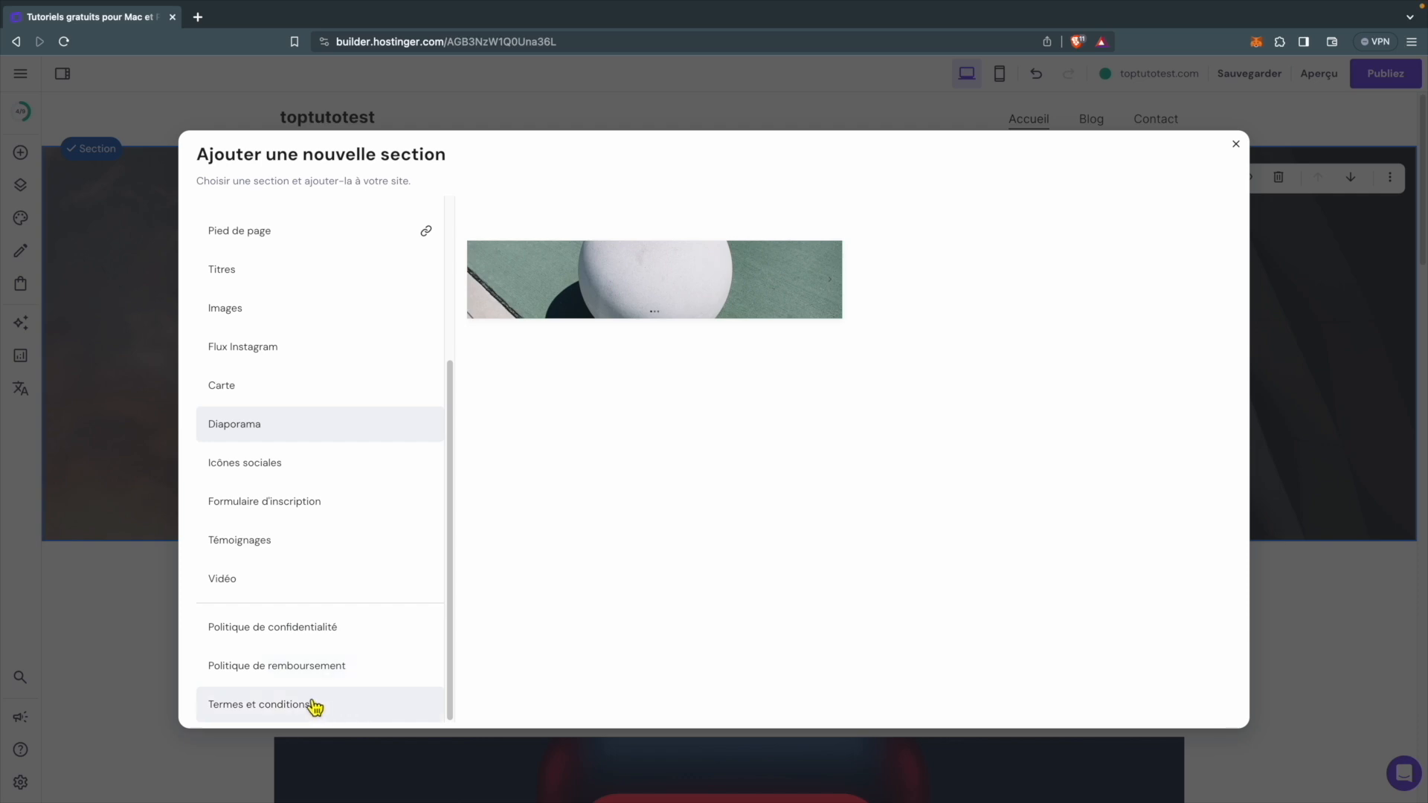
{"action": "left_click", "coordinate": [1236, 145]}
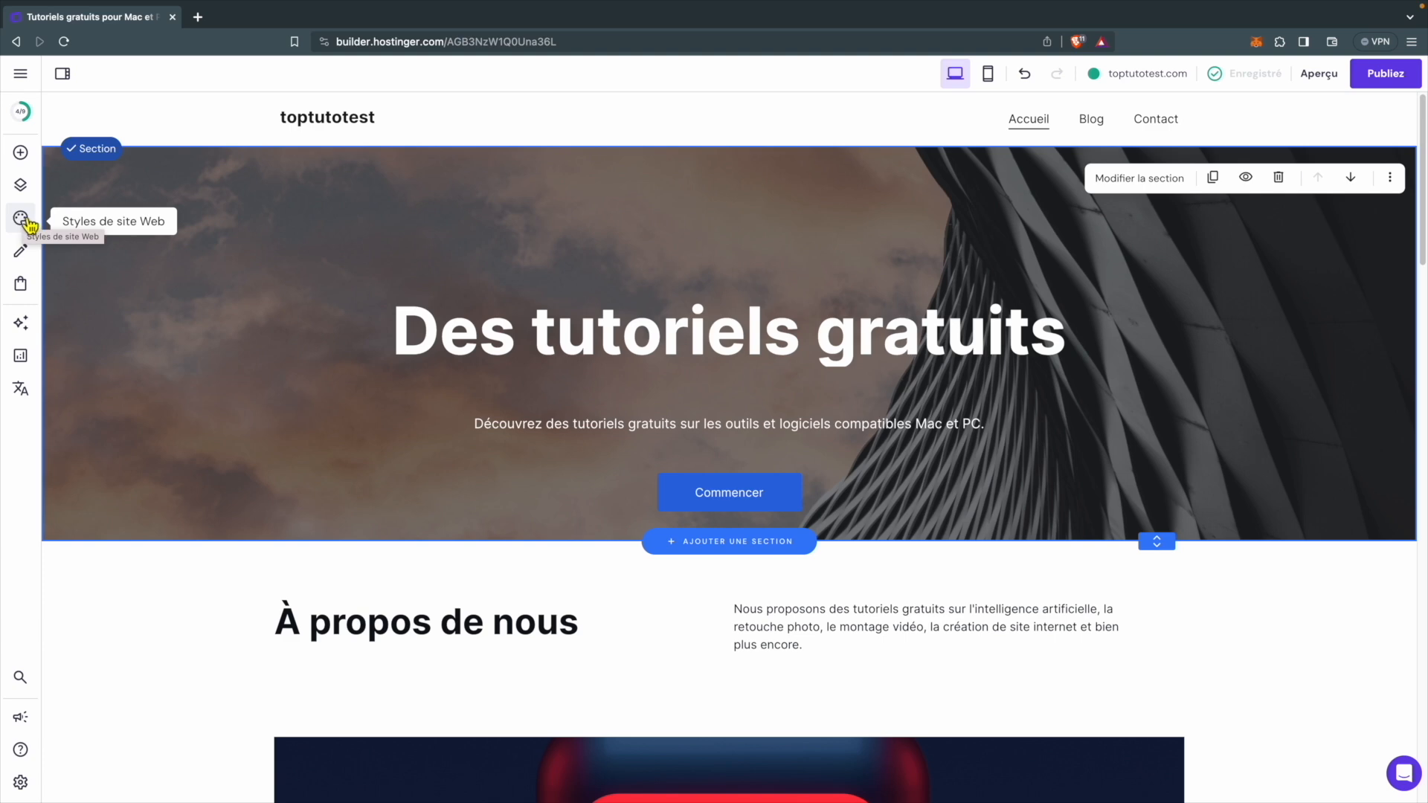
- Add a video element to the hero section, extend the section's height and place the video below the "Commencer" button
{"action": "left_click", "coordinate": [62, 74]}
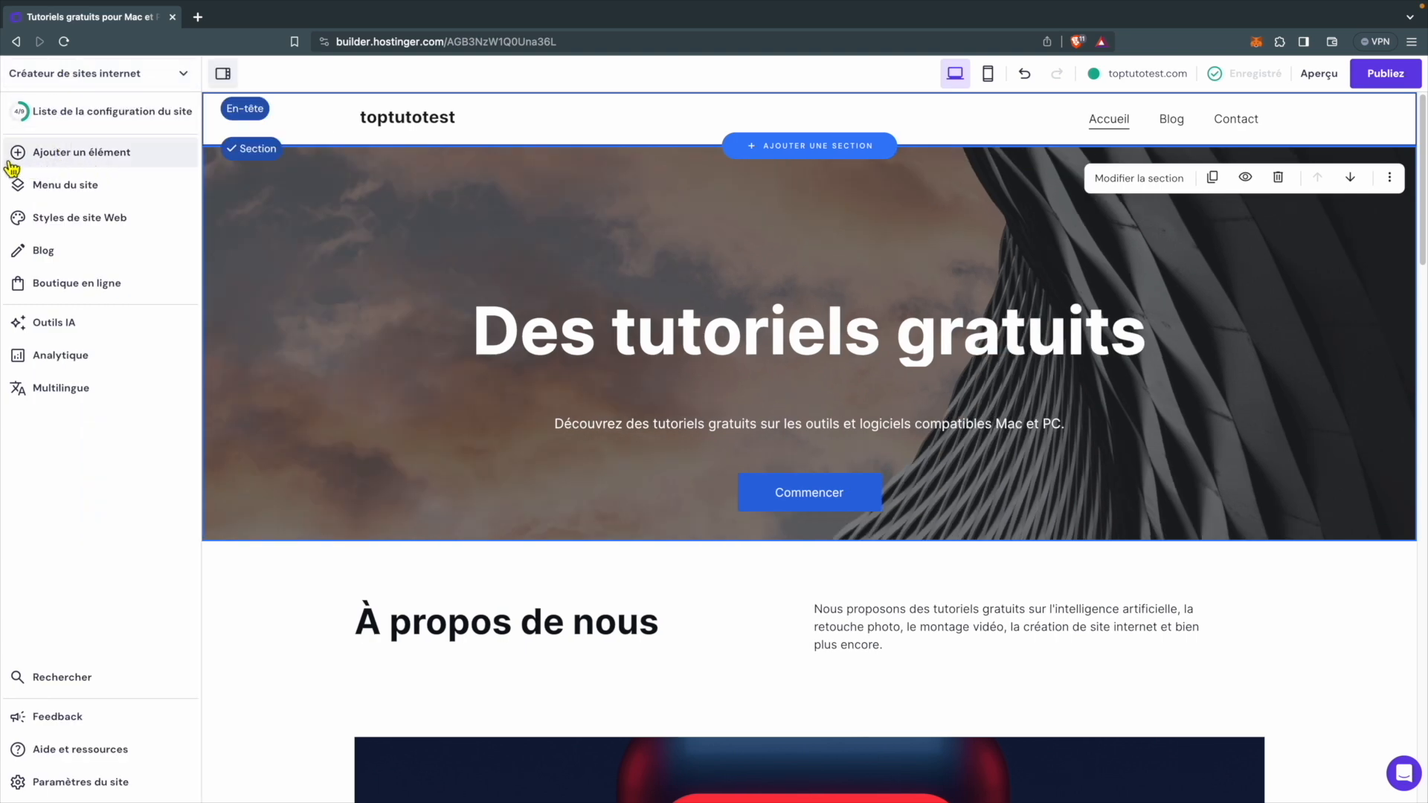
{"action": "left_click", "coordinate": [83, 154]}
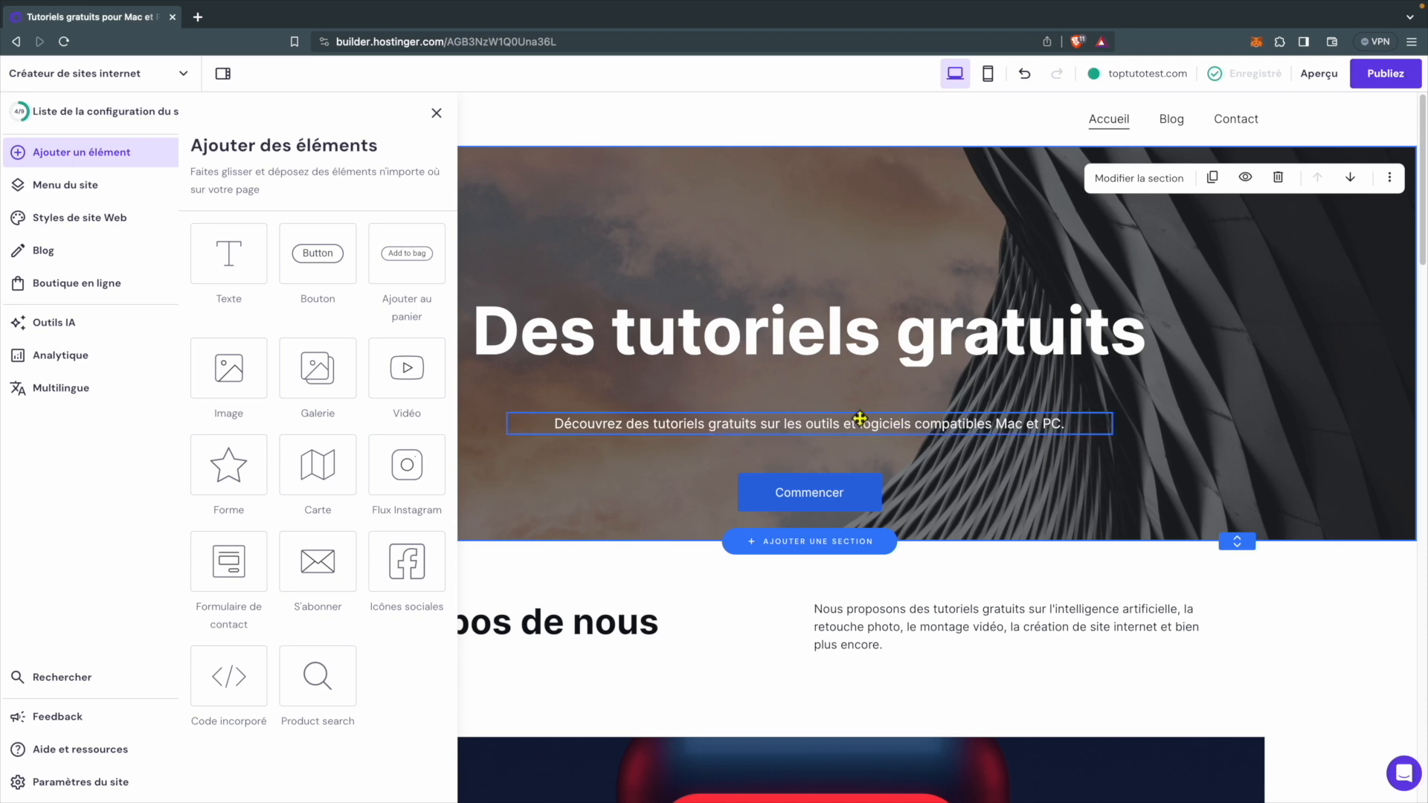
{"action": "left_click_drag", "start_coordinate": [411, 374], "coordinate": [801, 390]}
{"action": "left_click_drag", "start_coordinate": [959, 499], "coordinate": [1069, 501]}
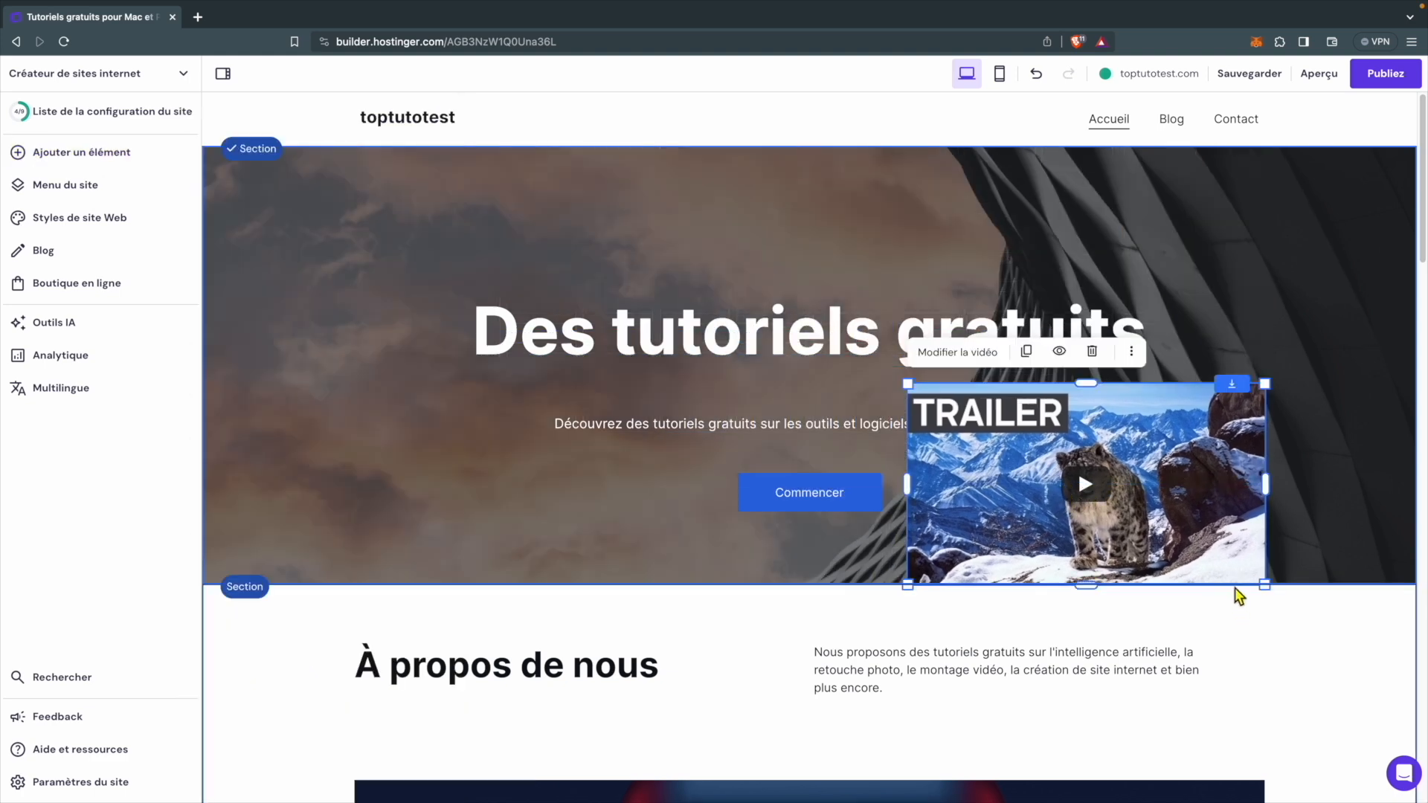
{"action": "left_click_drag", "start_coordinate": [1233, 588], "coordinate": [1235, 797]}
{"action": "left_click_drag", "start_coordinate": [1151, 322], "coordinate": [884, 475]}
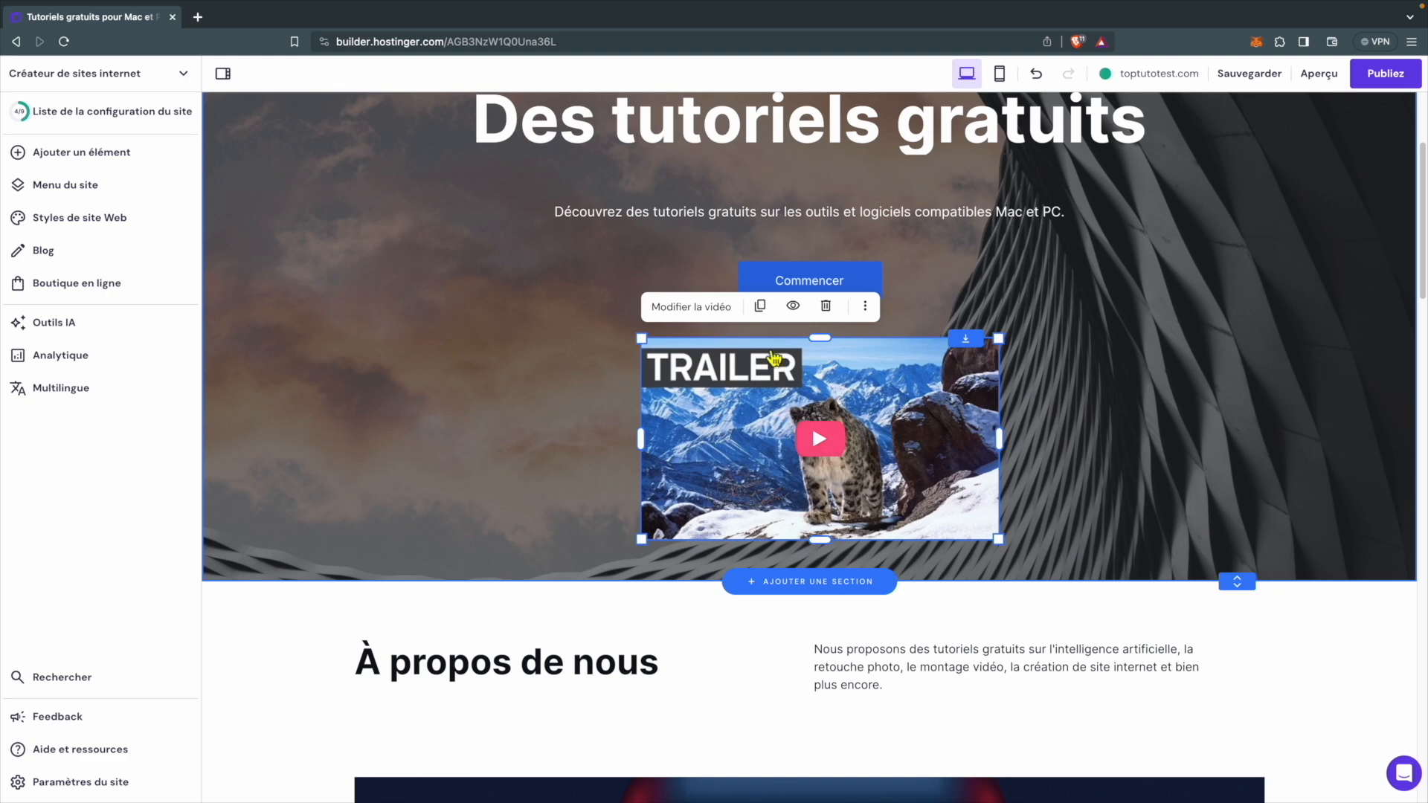
- Review the video's general settings and delete the video from the hero section
{"action": "left_click", "coordinate": [692, 308]}
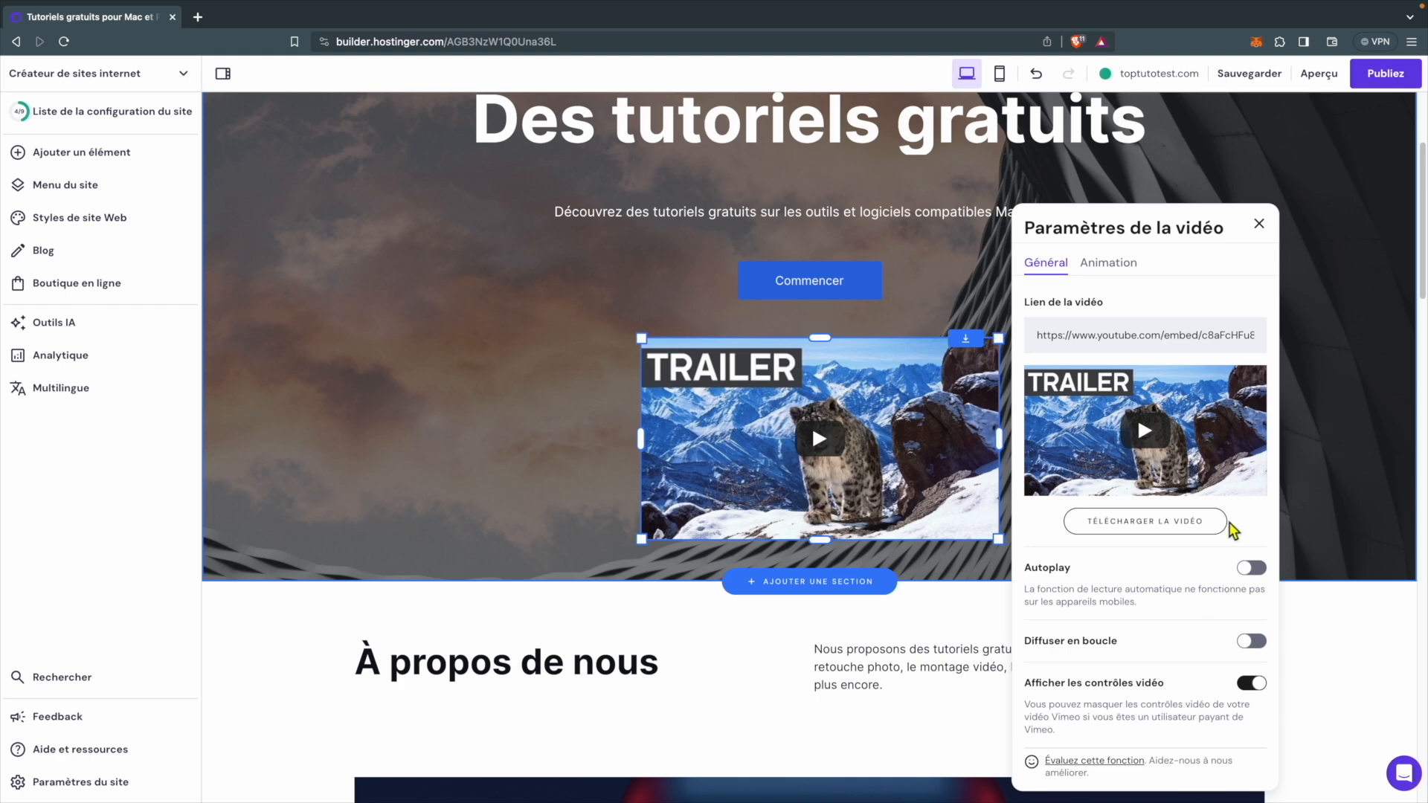
{"action": "left_click", "coordinate": [1258, 224]}
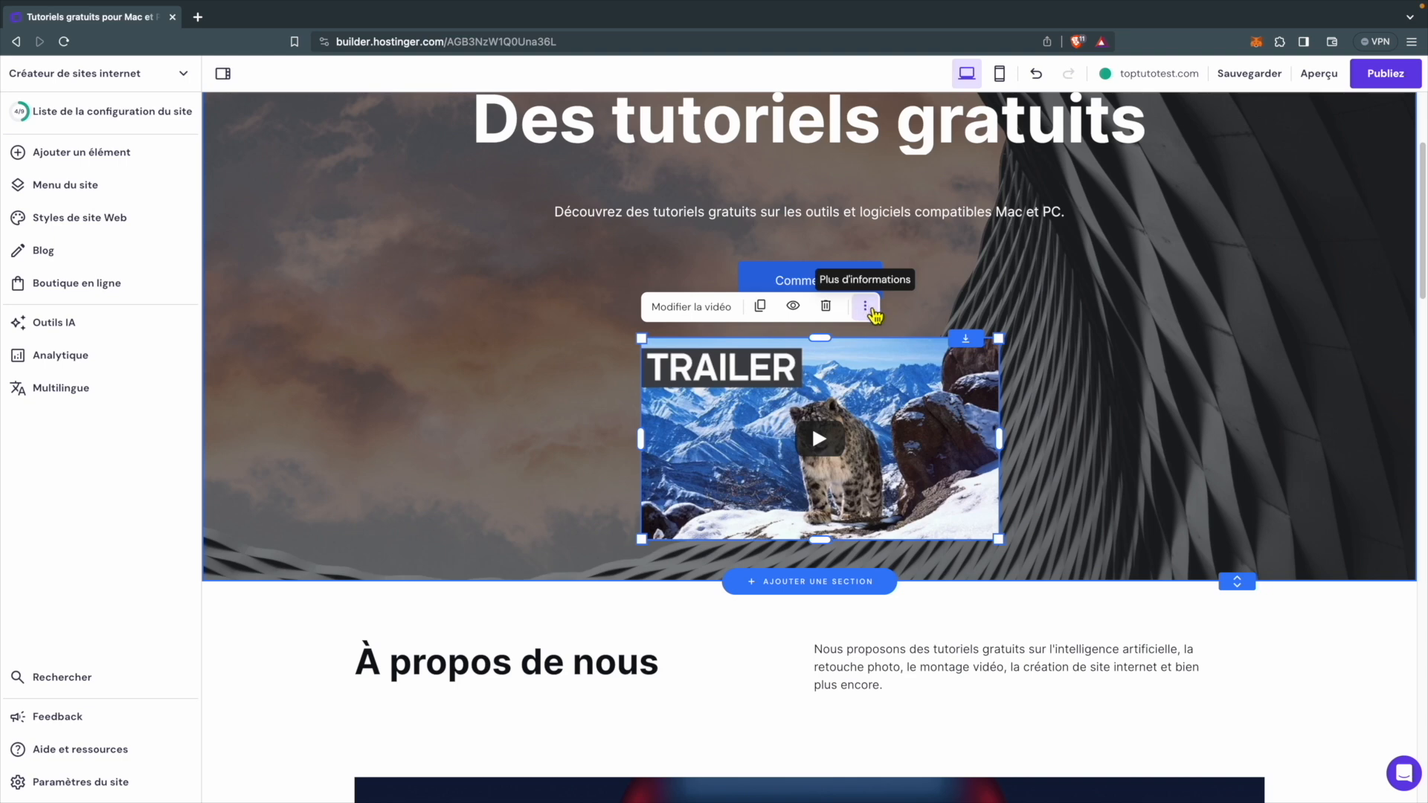
{"action": "left_click", "coordinate": [871, 307]}
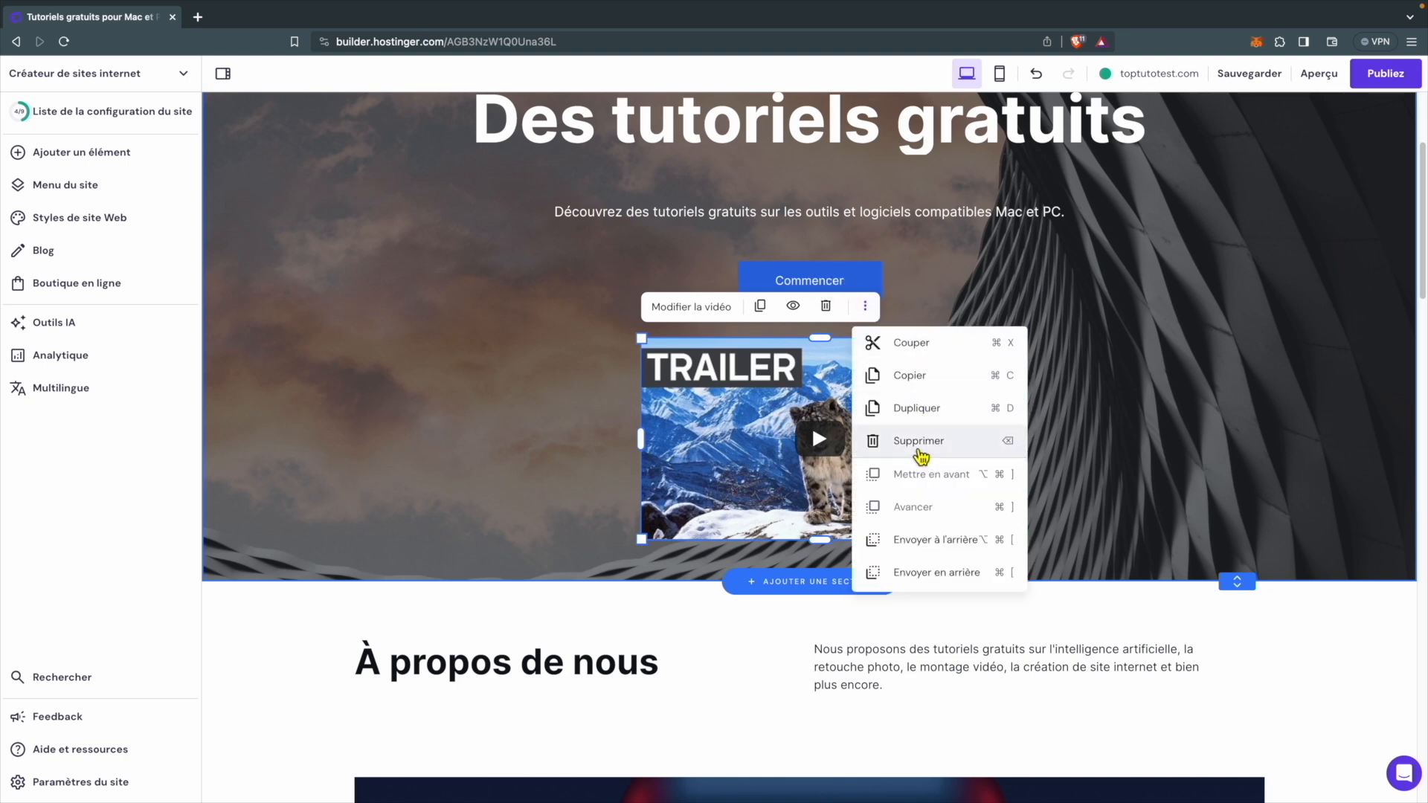
{"action": "left_click", "coordinate": [919, 444]}
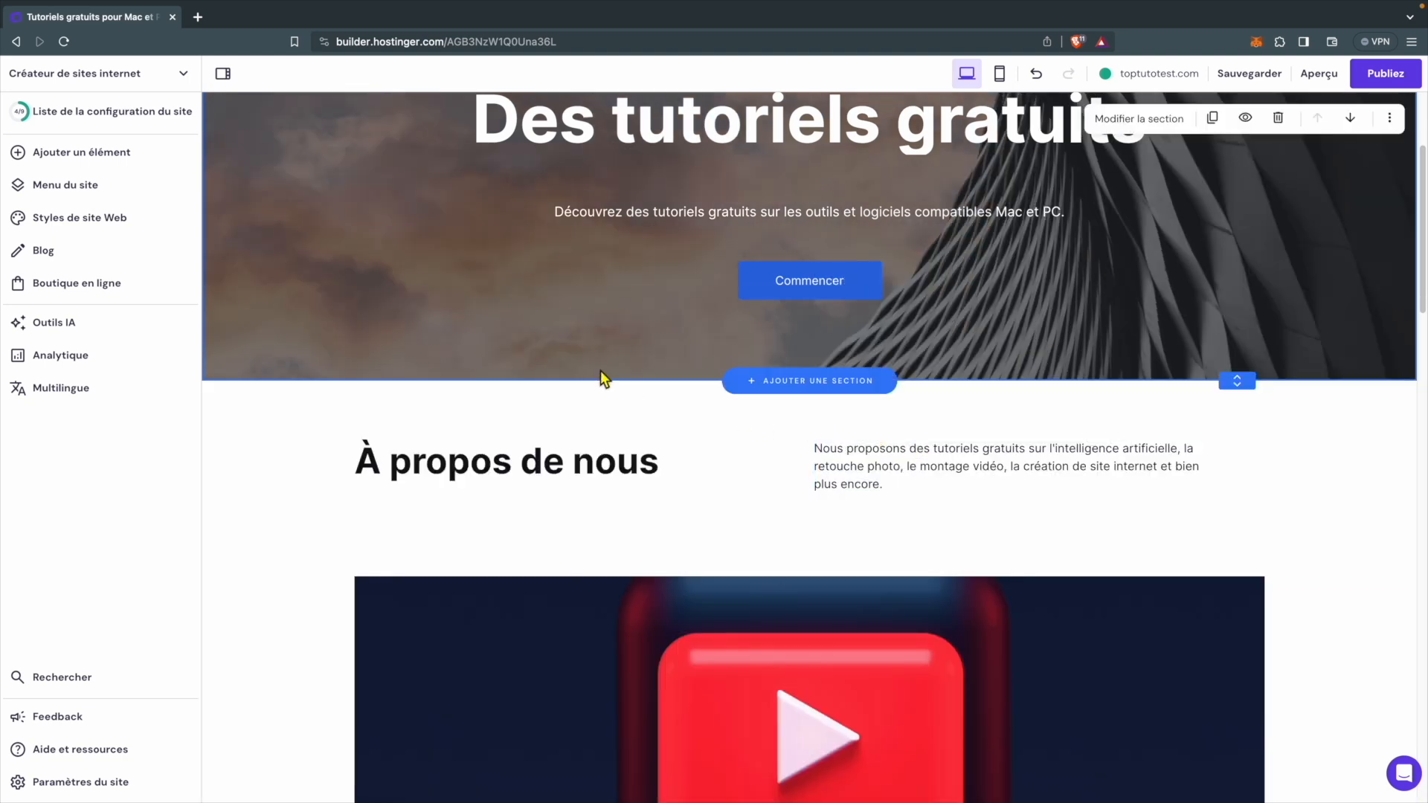
{"action": "scroll", "coordinate": [600, 371], "scroll_direction": "up", "scroll_amount": 2}
{"action": "scroll", "coordinate": [599, 376], "scroll_direction": "up", "scroll_amount": 2}
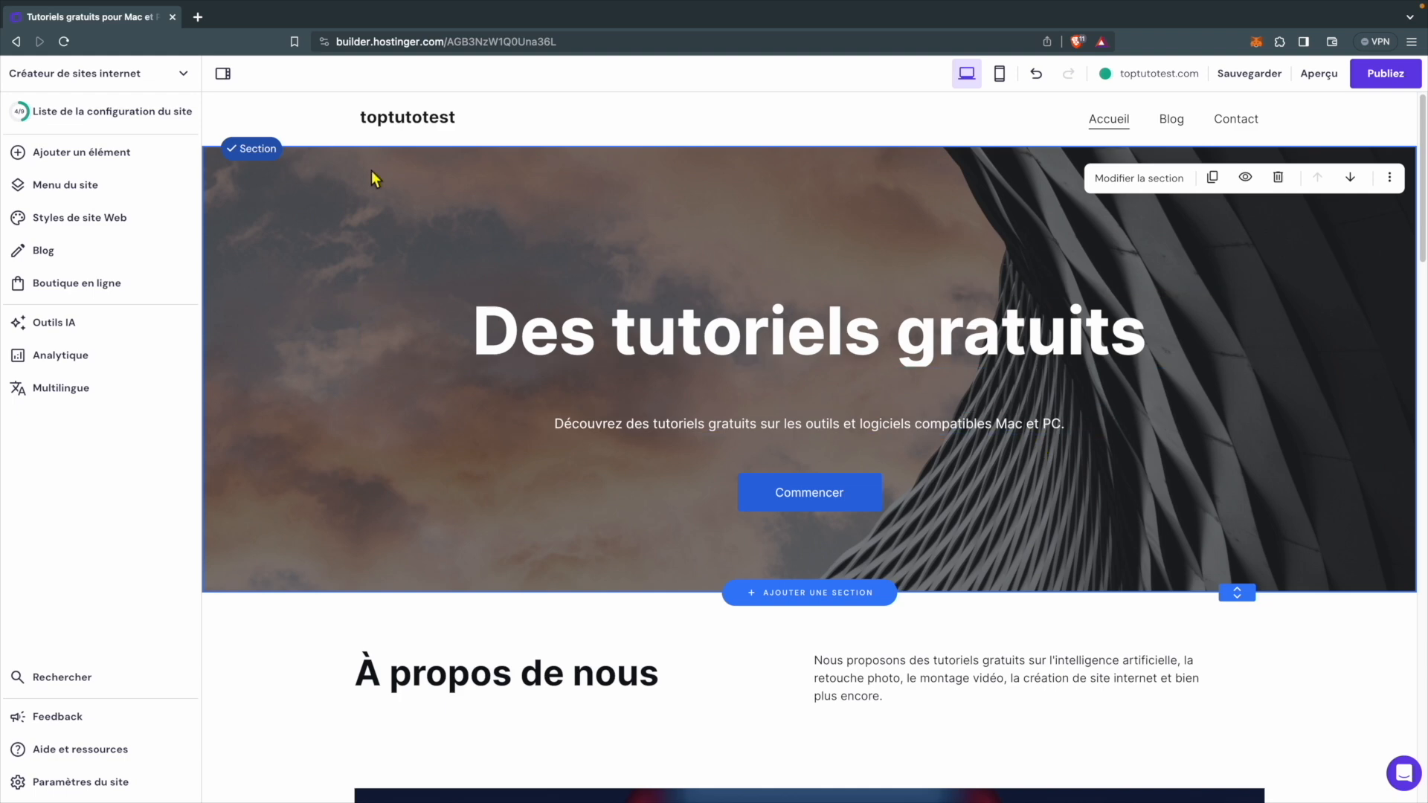
- Move the Contact page ahead of Blog in the site's main navigation
{"action": "left_click", "coordinate": [91, 161]}
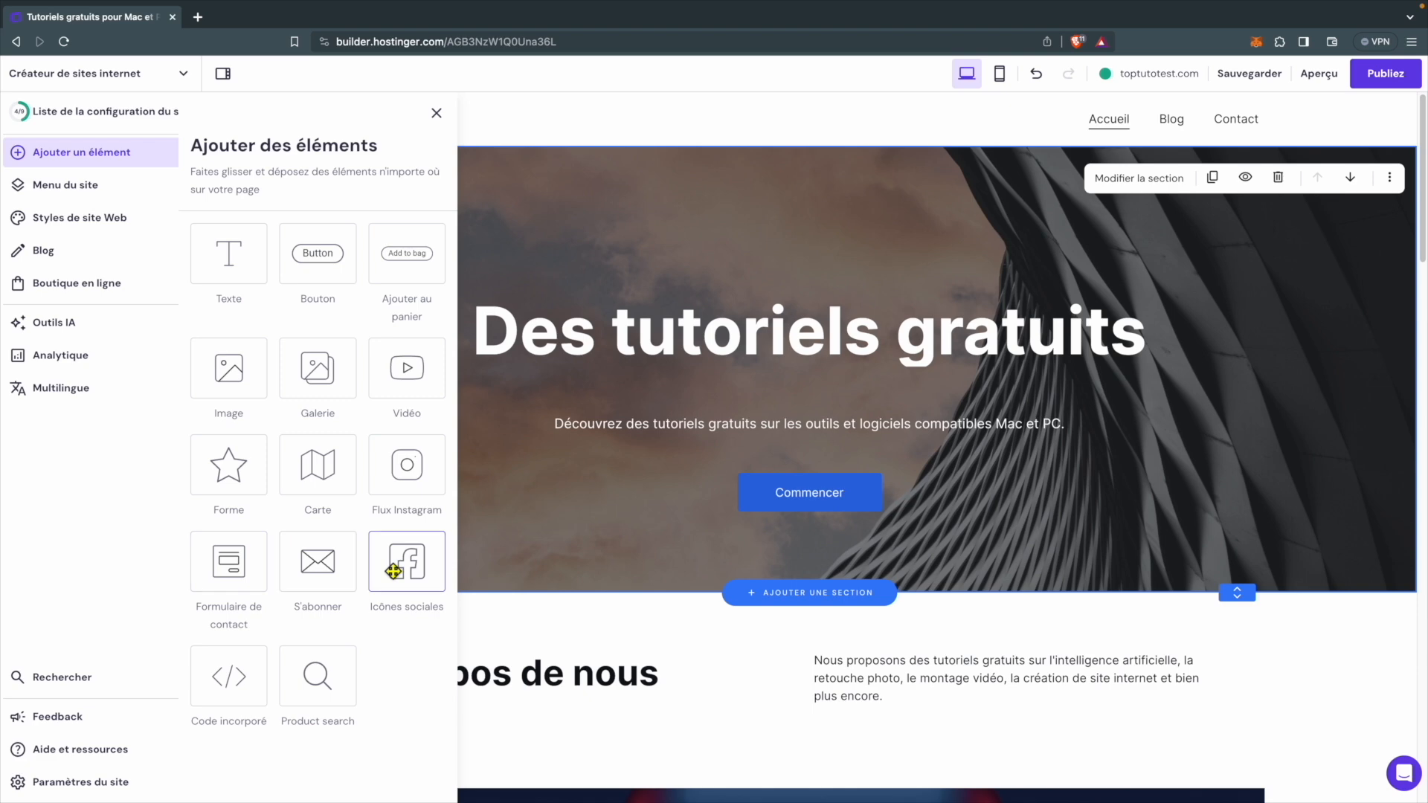
{"action": "left_click", "coordinate": [94, 191]}
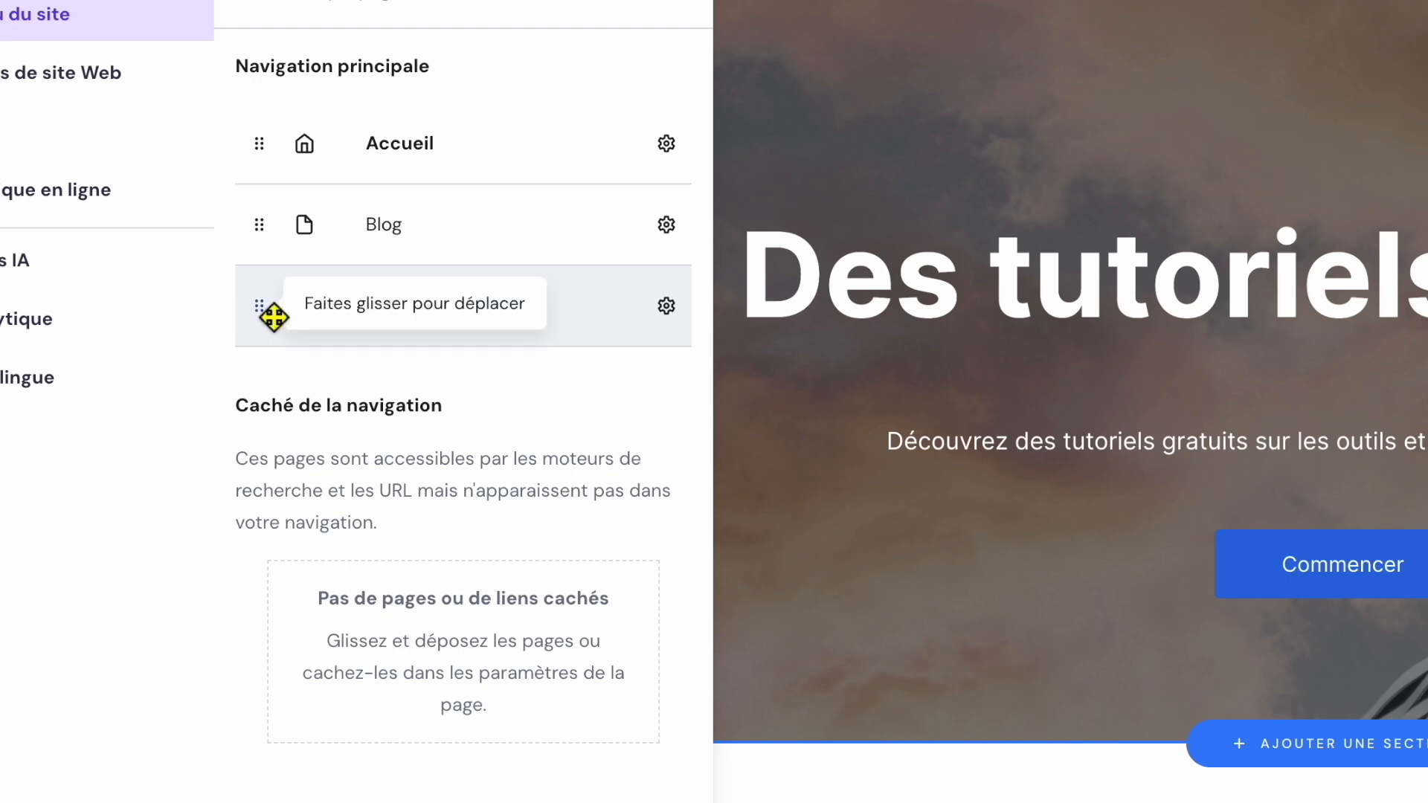
{"action": "left_click_drag", "start_coordinate": [260, 308], "coordinate": [266, 226]}
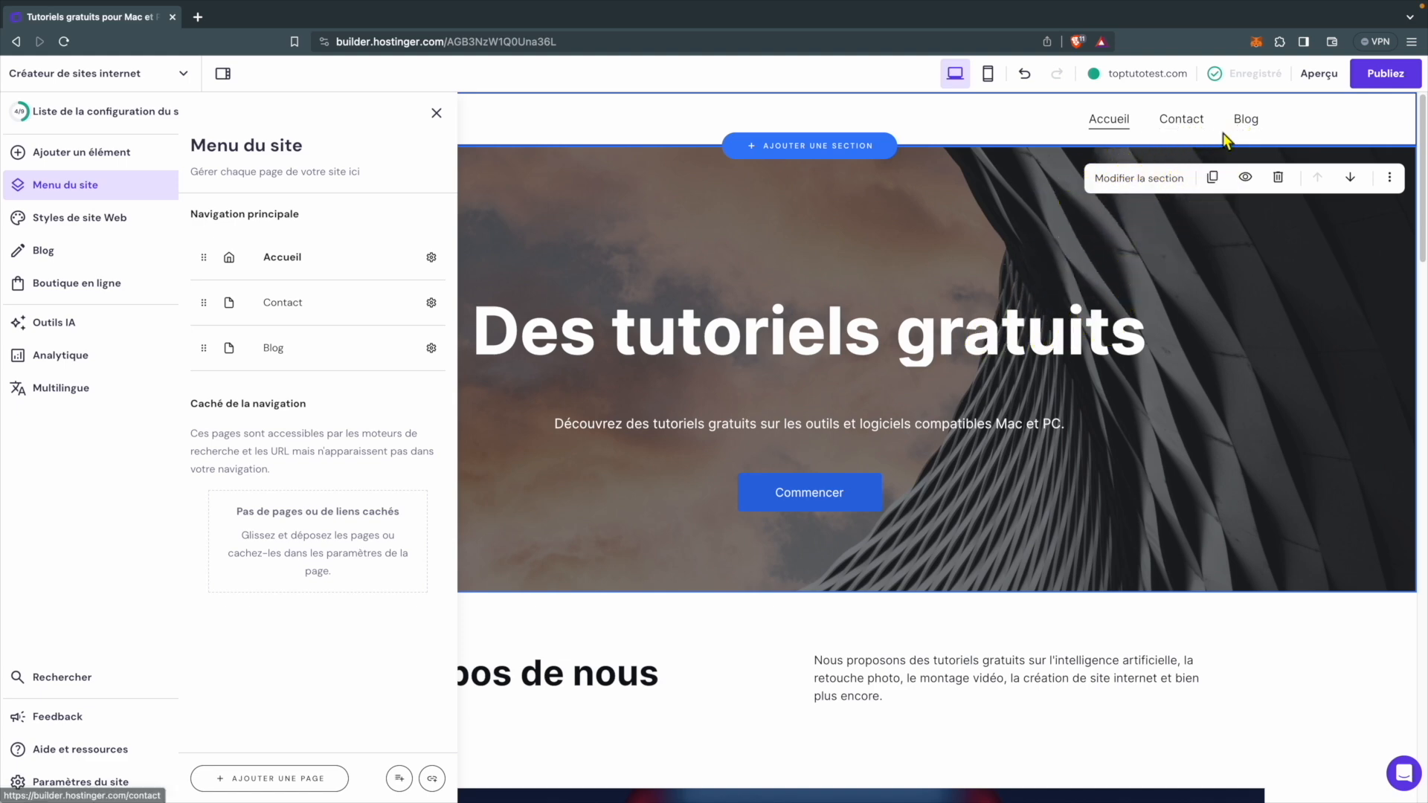
- View the available page templates, including the Services layouts, without adding a page
{"action": "left_click", "coordinate": [310, 780]}
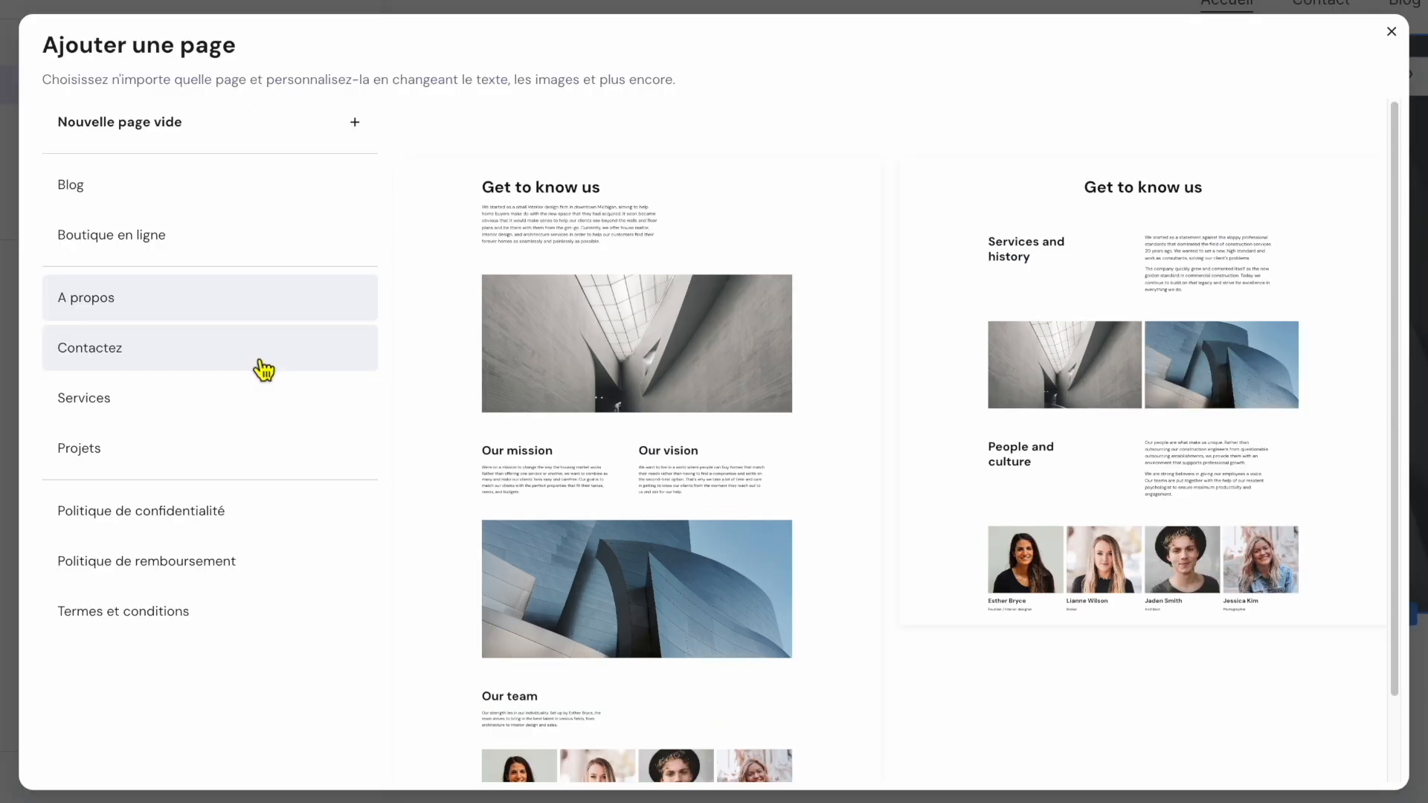
{"action": "left_click", "coordinate": [181, 403]}
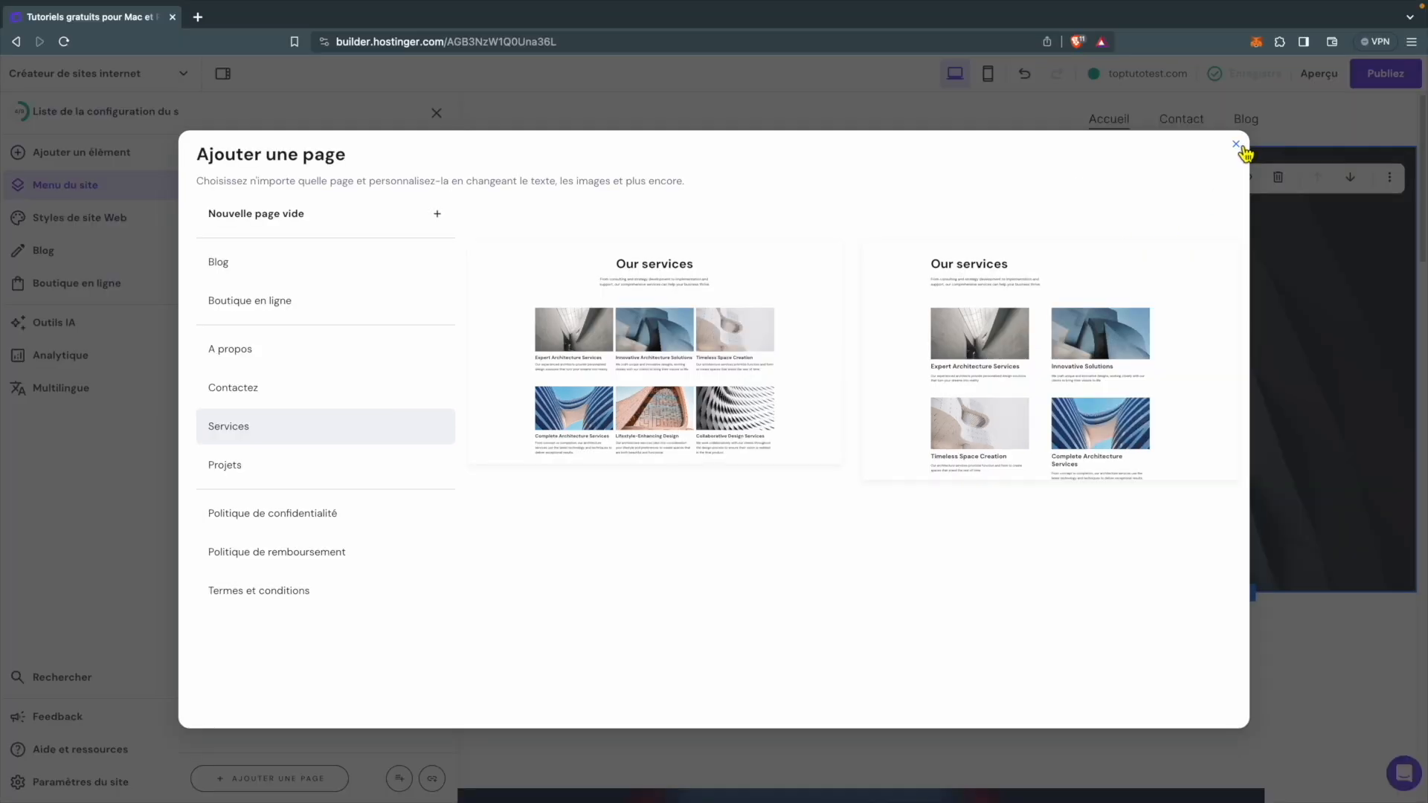
{"action": "left_click", "coordinate": [1391, 31]}
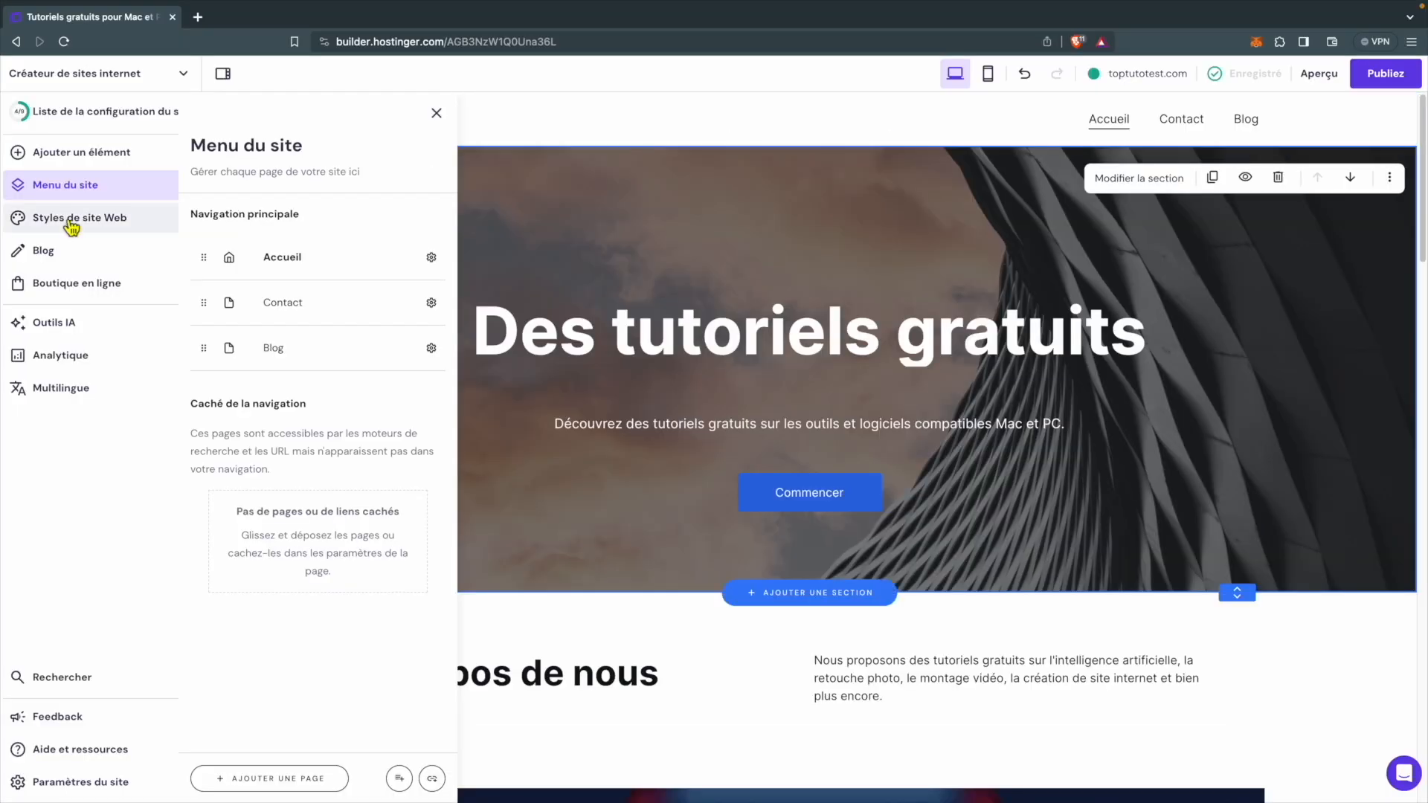
{"action": "left_click", "coordinate": [446, 116]}
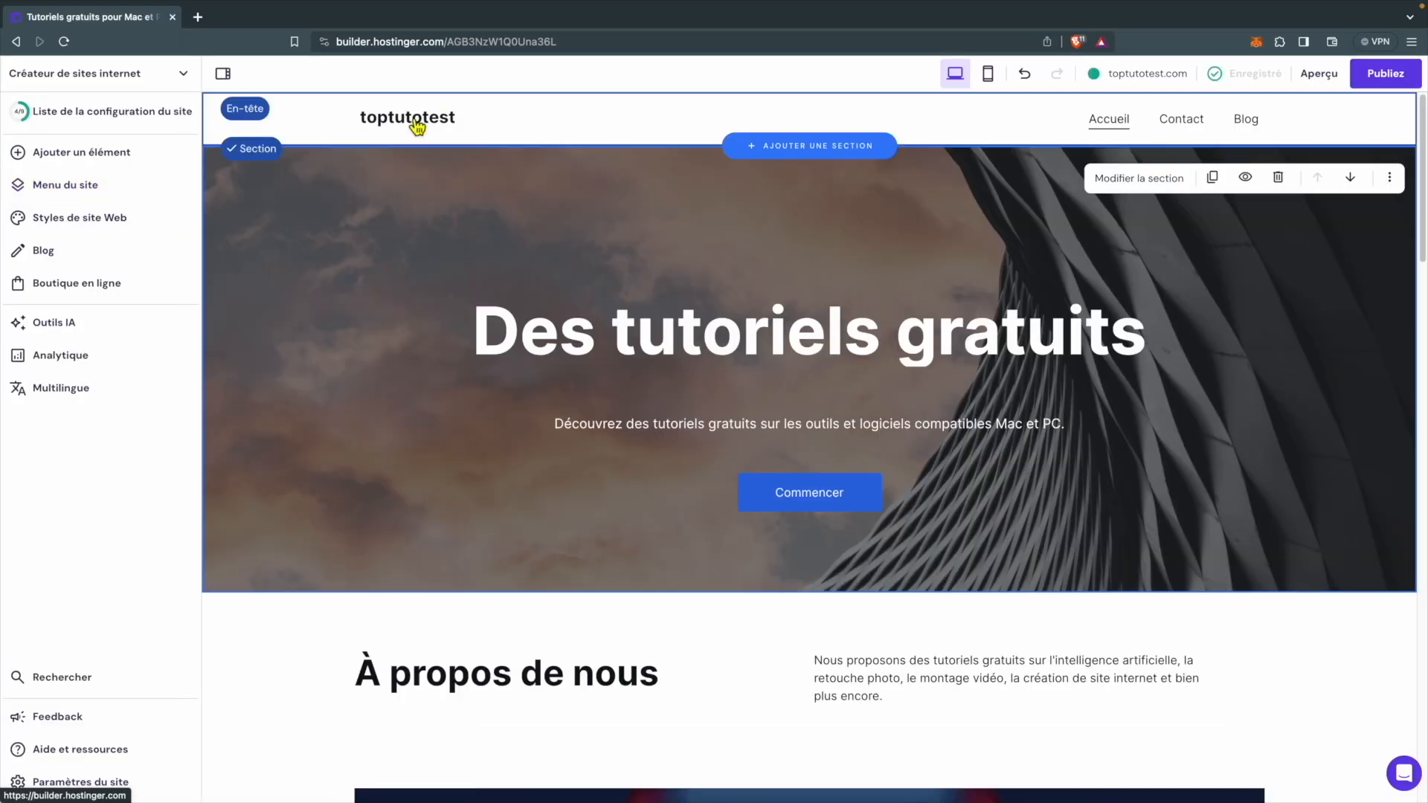
- Replace the most-used website style colour, white, with the red #EB0F0F across the whole site
{"action": "left_click", "coordinate": [97, 233]}
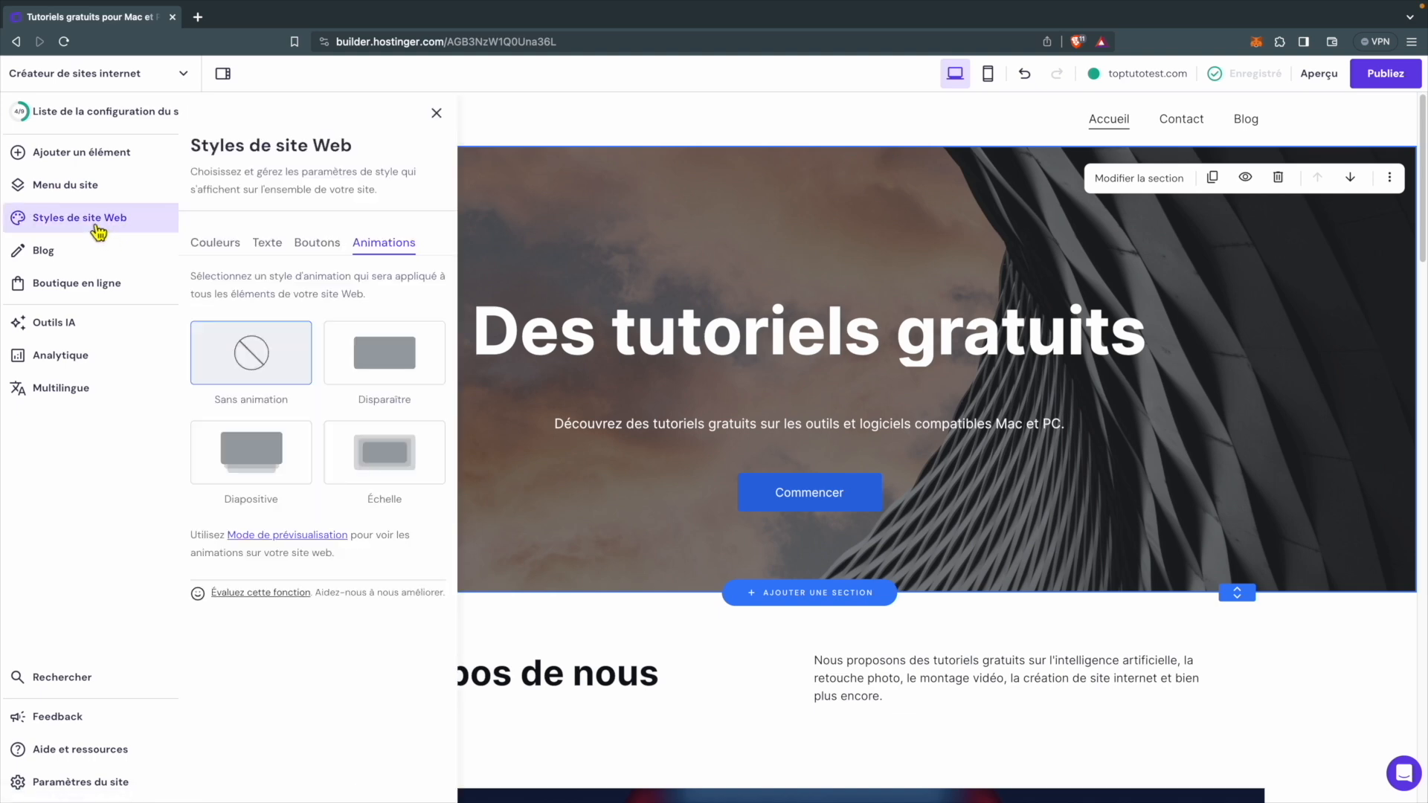
{"action": "left_click", "coordinate": [217, 259]}
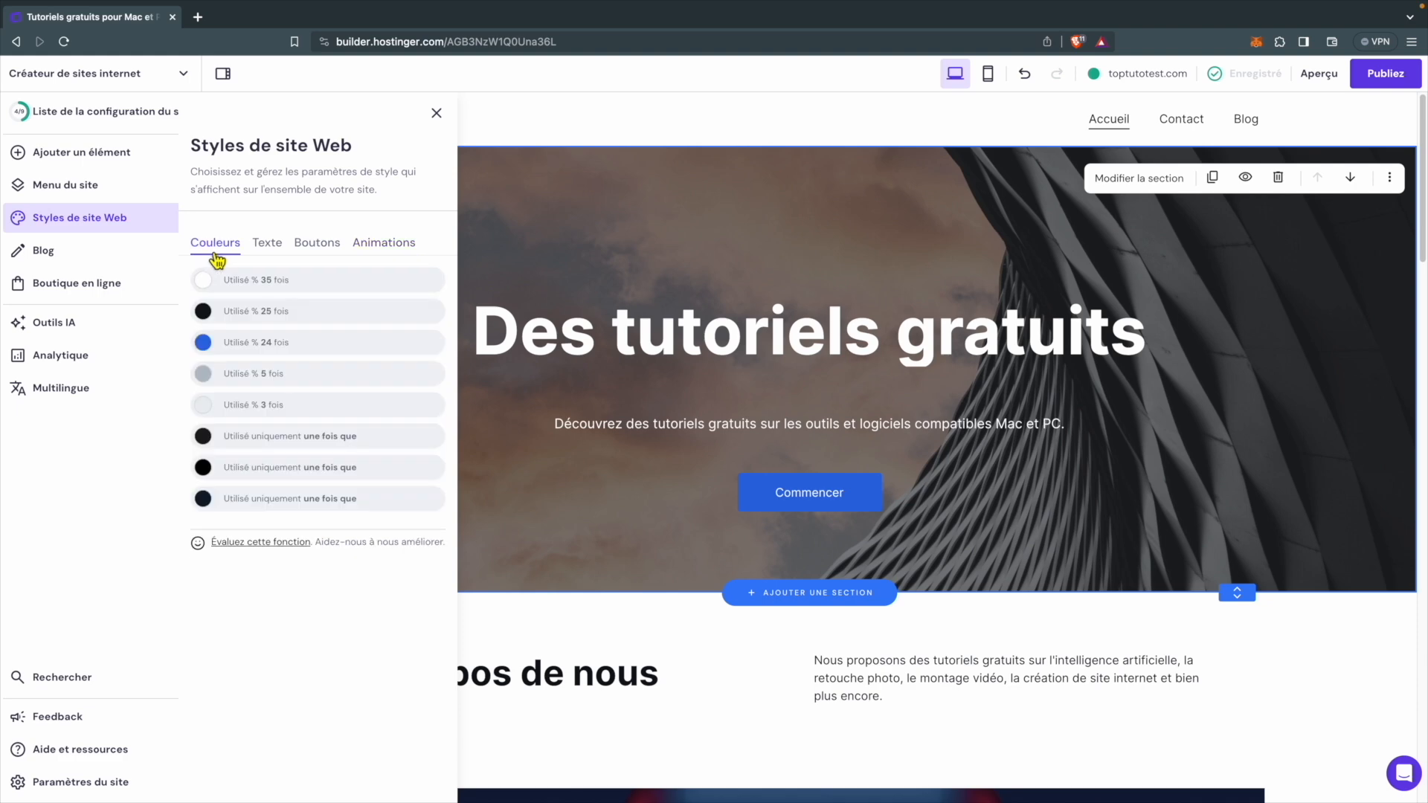
{"action": "mouse_move", "coordinate": [273, 292]}
{"action": "left_click", "coordinate": [405, 286]}
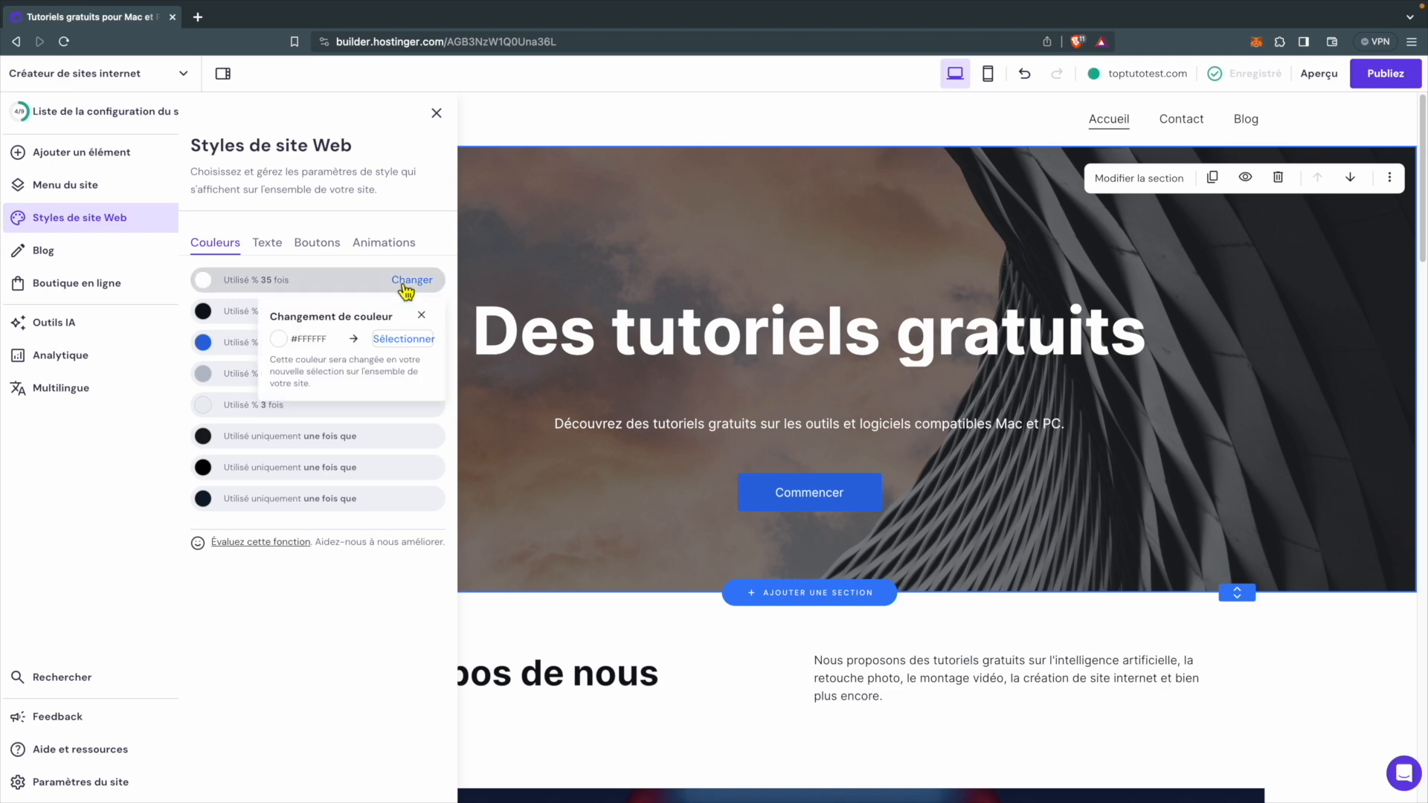
{"action": "left_click", "coordinate": [413, 342]}
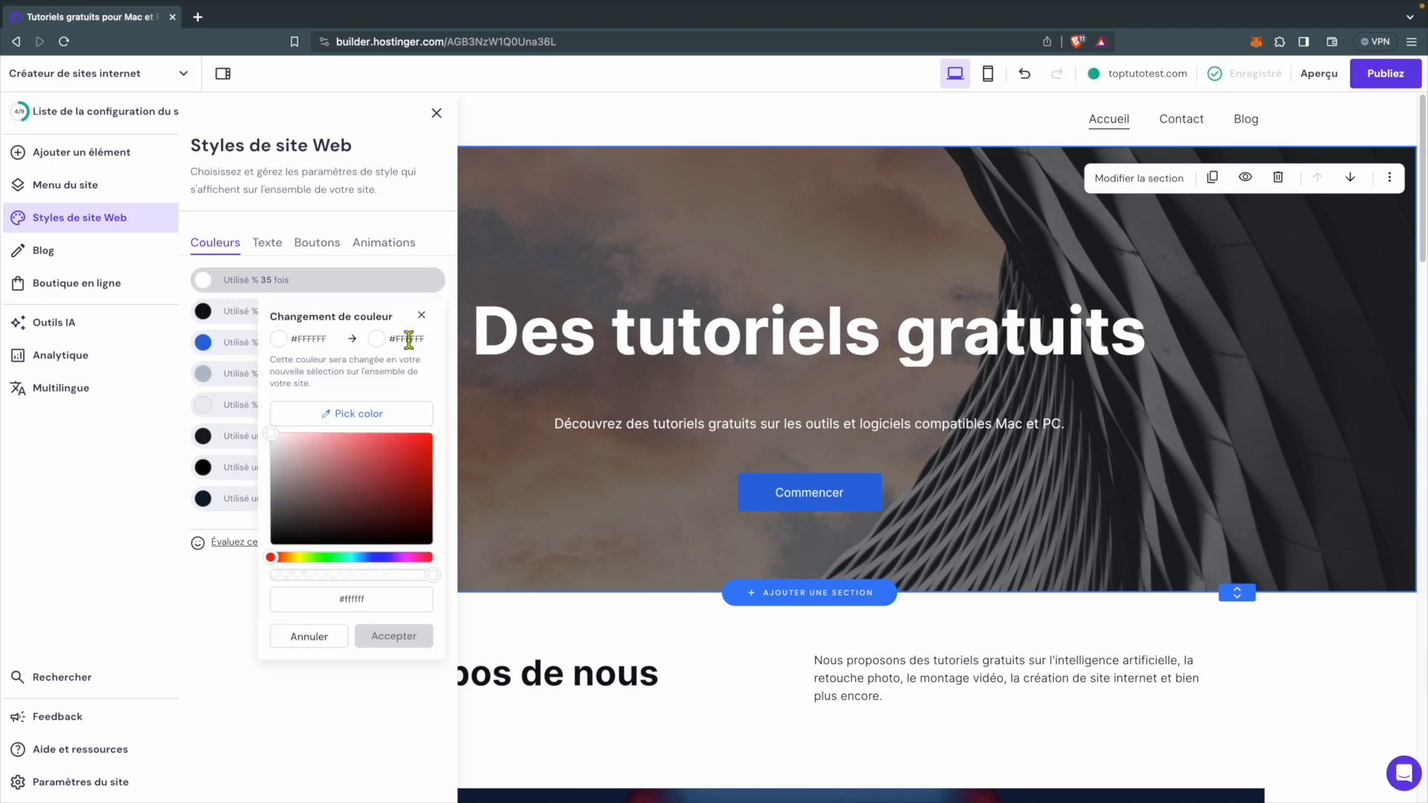
{"action": "left_click", "coordinate": [427, 445]}
{"action": "left_click_drag", "start_coordinate": [428, 447], "coordinate": [374, 491]}
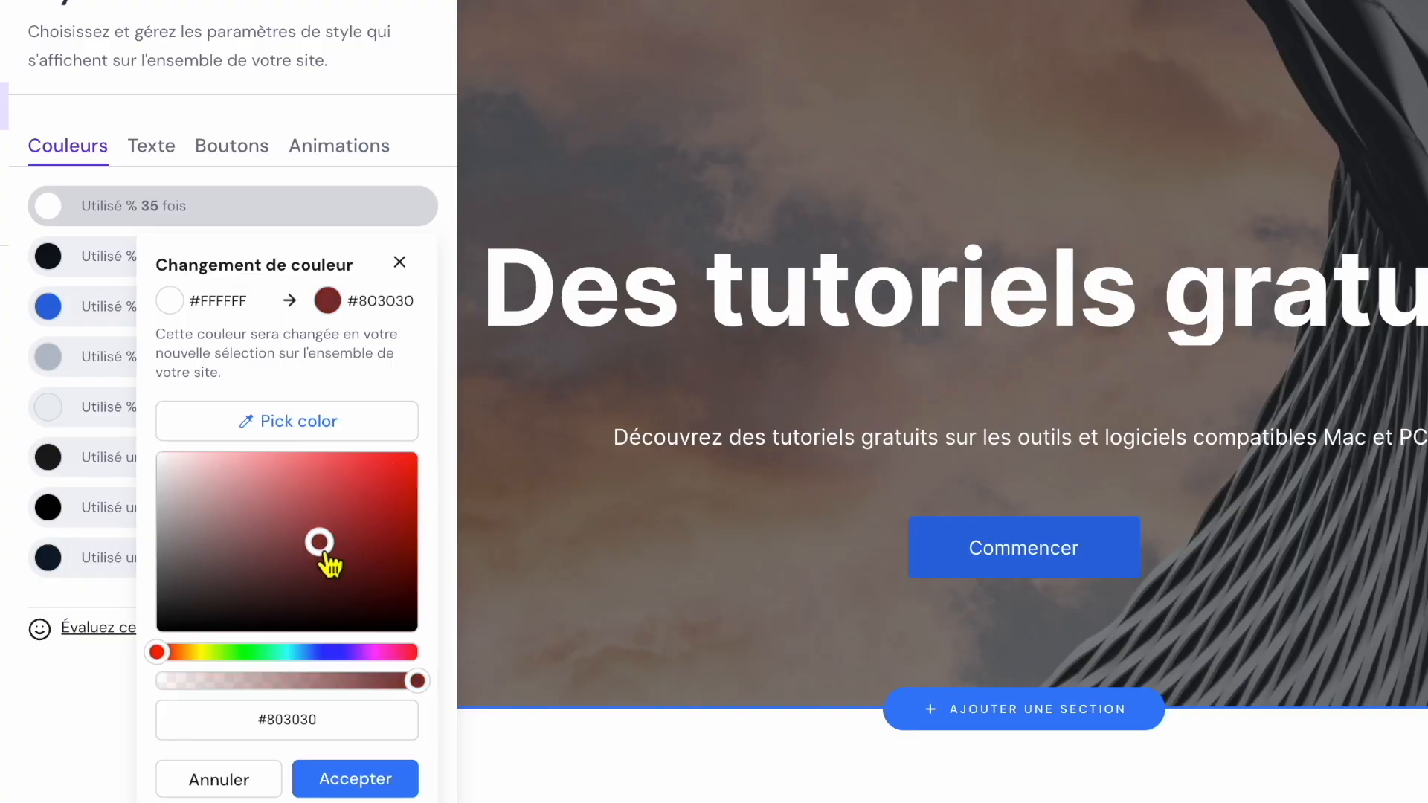
{"action": "left_click_drag", "start_coordinate": [327, 559], "coordinate": [381, 522]}
{"action": "mouse_move", "coordinate": [421, 683]}
{"action": "left_mouse_down"}
{"action": "mouse_move", "coordinate": [314, 691]}
{"action": "mouse_move", "coordinate": [398, 687]}
{"action": "left_mouse_up"}
{"action": "mouse_move", "coordinate": [169, 662]}
{"action": "left_mouse_down"}
{"action": "mouse_move", "coordinate": [320, 665]}
{"action": "mouse_move", "coordinate": [166, 663]}
{"action": "left_mouse_up"}
{"action": "left_click", "coordinate": [411, 469]}
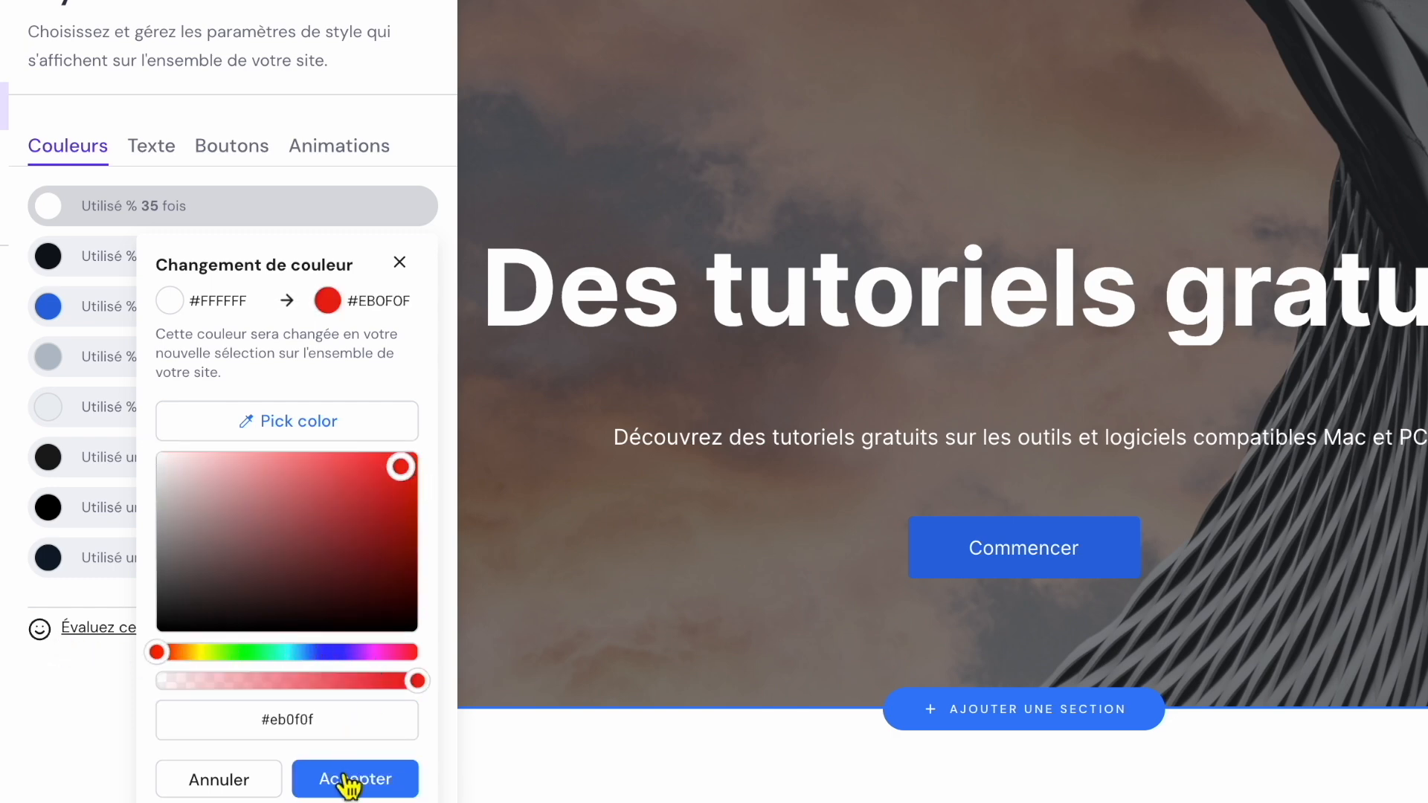
{"action": "left_click", "coordinate": [347, 777]}
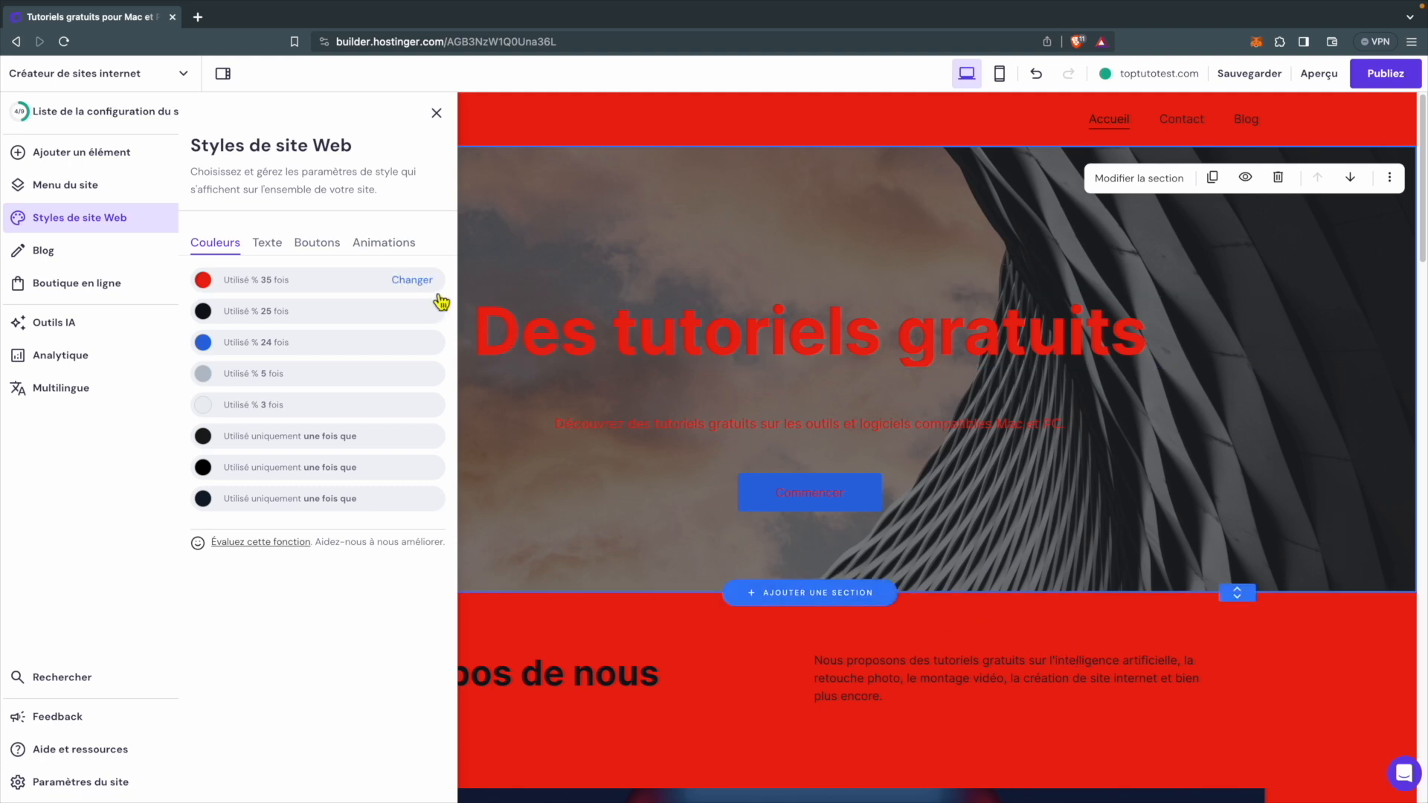
- Set the site's most-used style colour back to white, #FFFFFF
{"action": "left_click", "coordinate": [411, 280]}
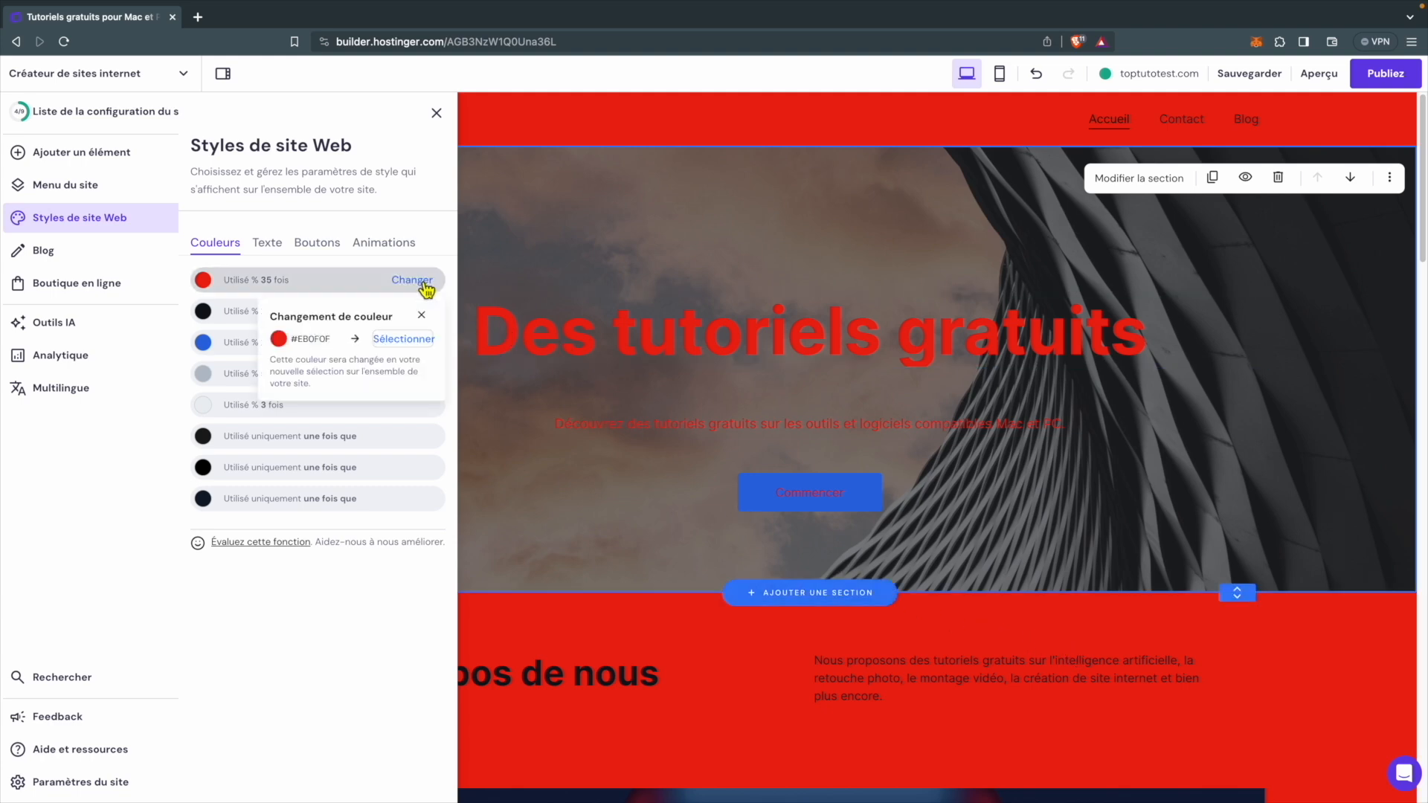
{"action": "left_click_drag", "start_coordinate": [421, 444], "coordinate": [265, 430]}
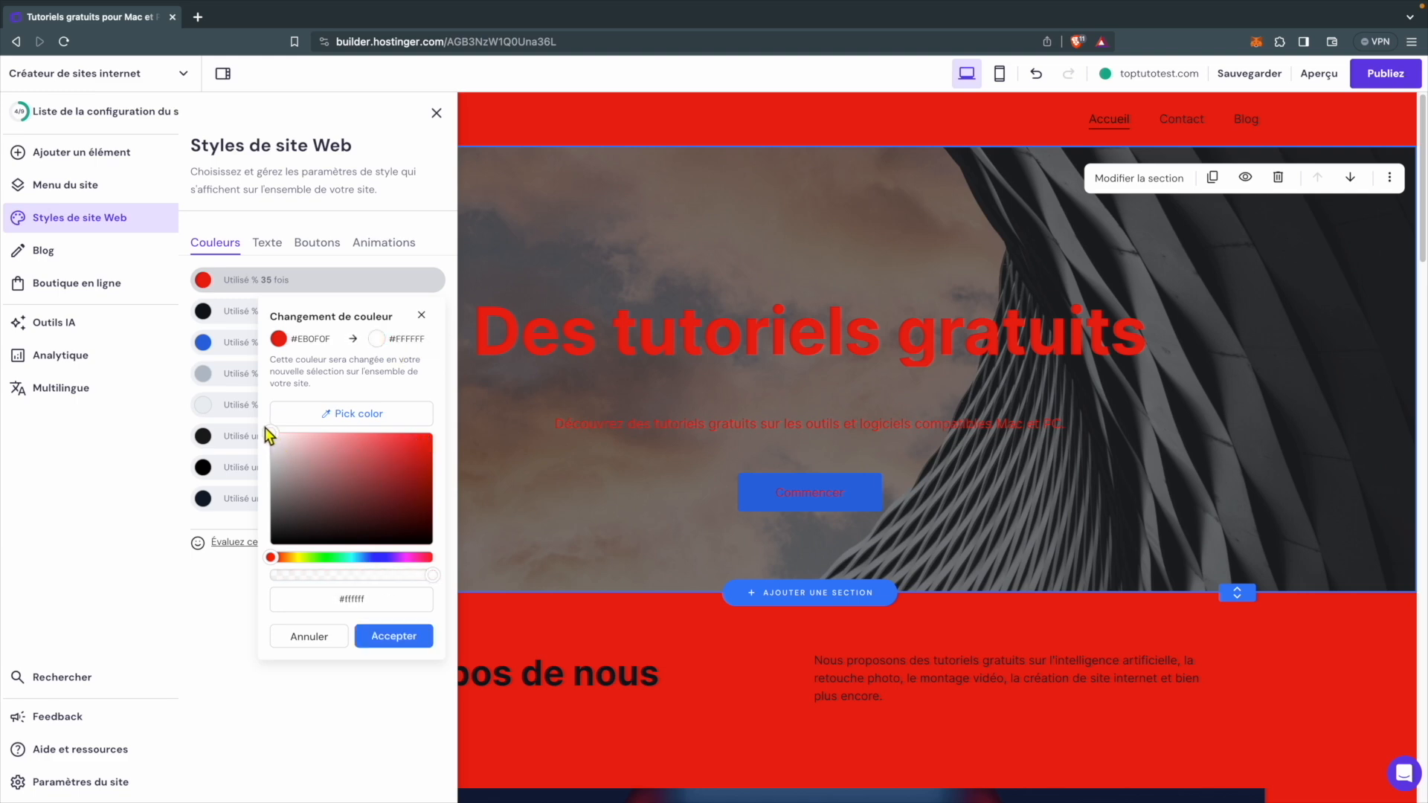
{"action": "left_click", "coordinate": [407, 649]}
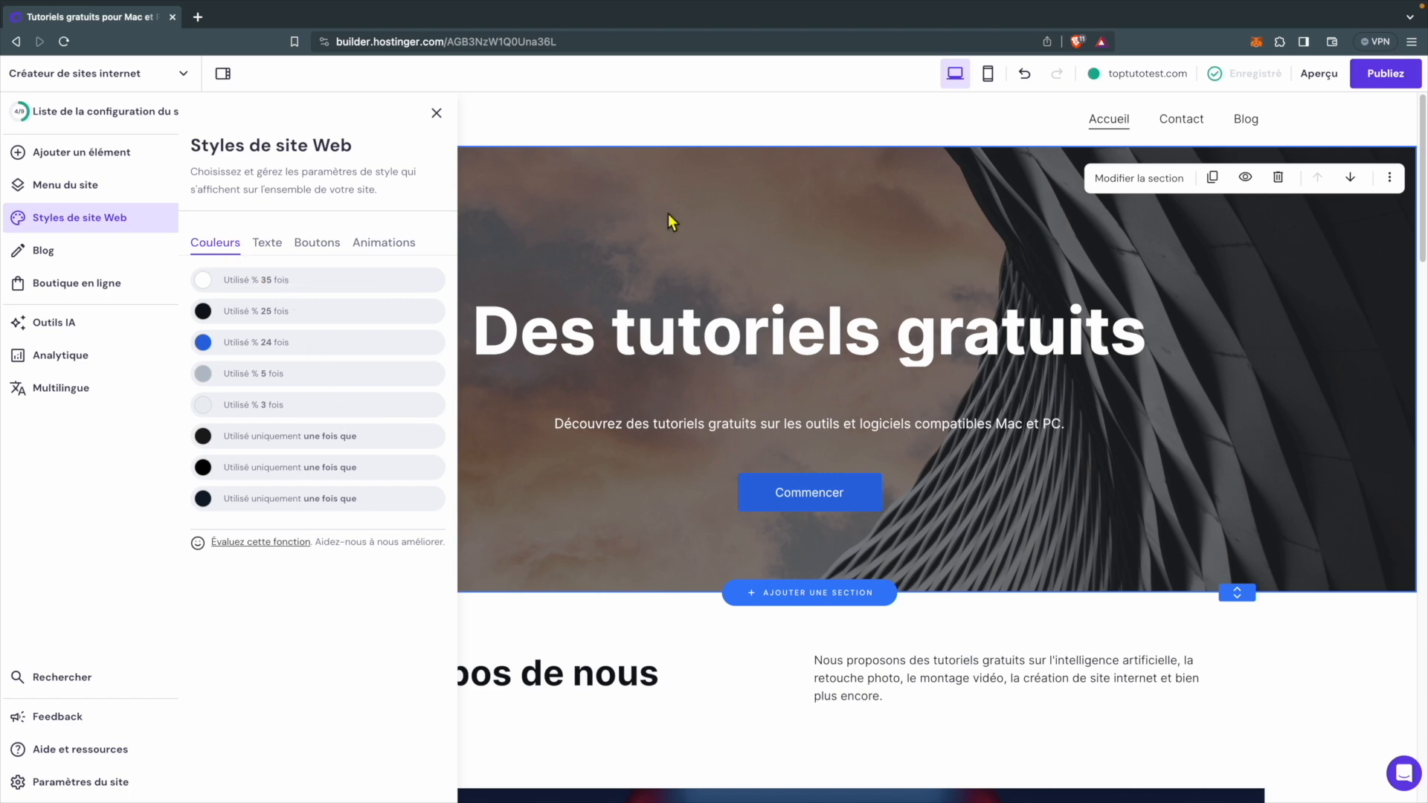
- View the website style options for text, buttons and animations without changing them
{"action": "left_click", "coordinate": [269, 246]}
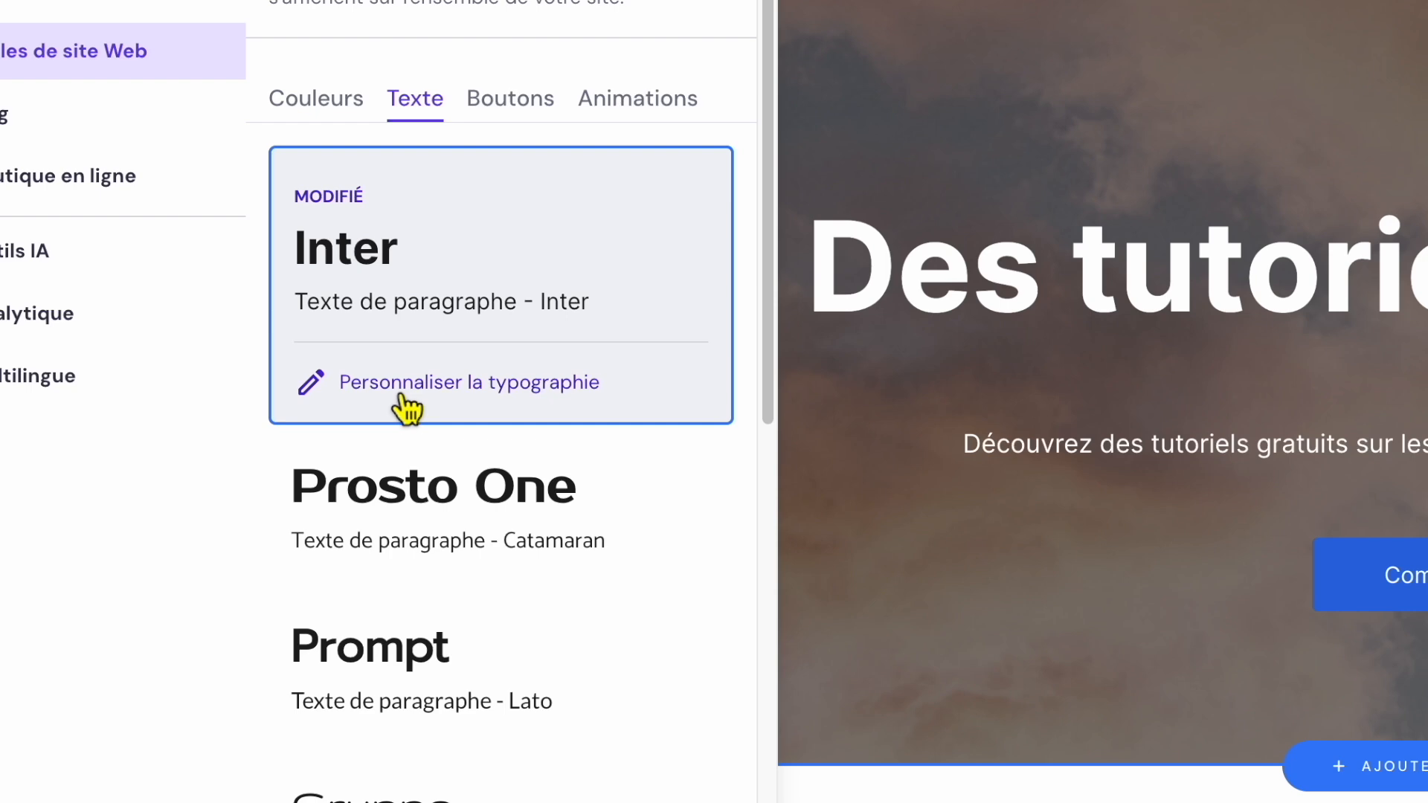
{"action": "left_click", "coordinate": [513, 112]}
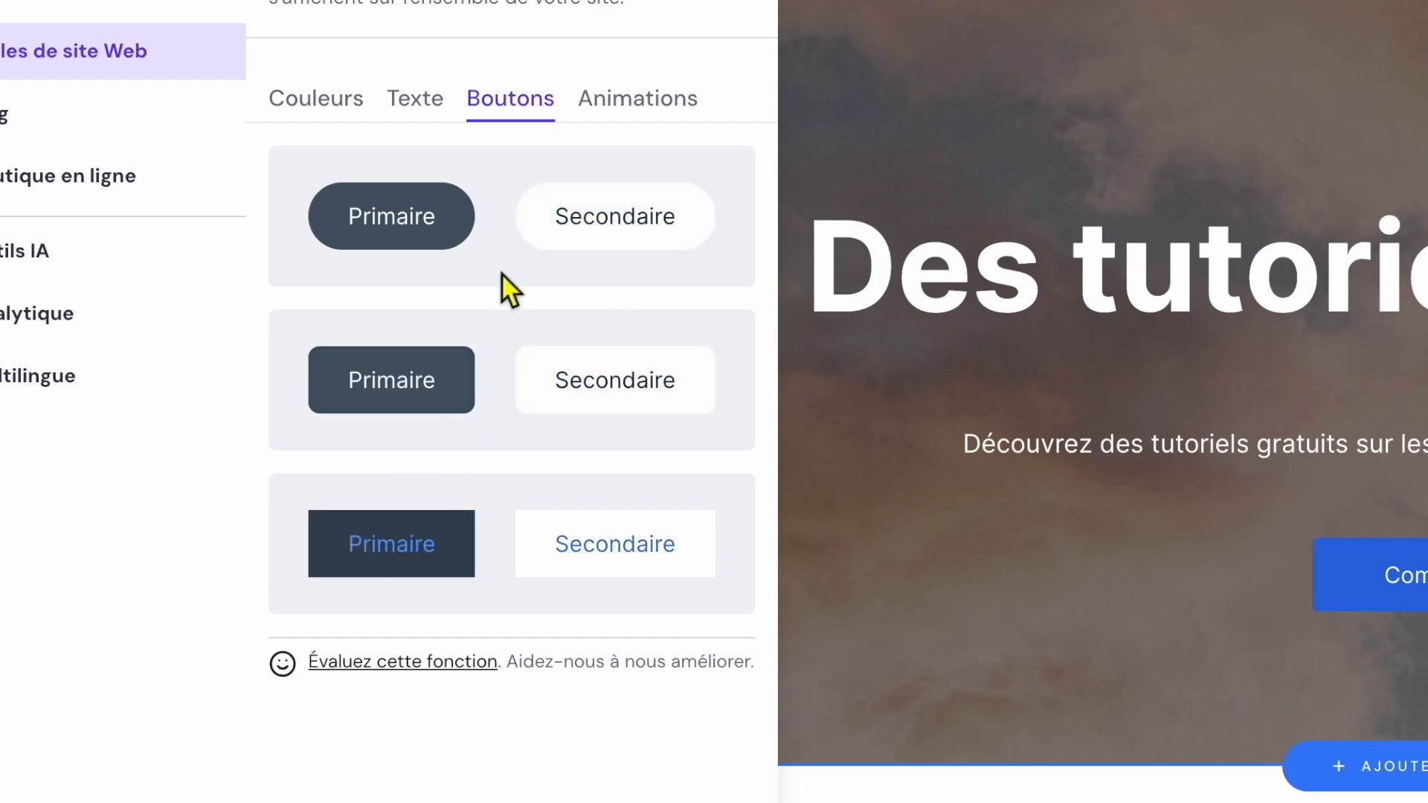
{"action": "left_click", "coordinate": [667, 119]}
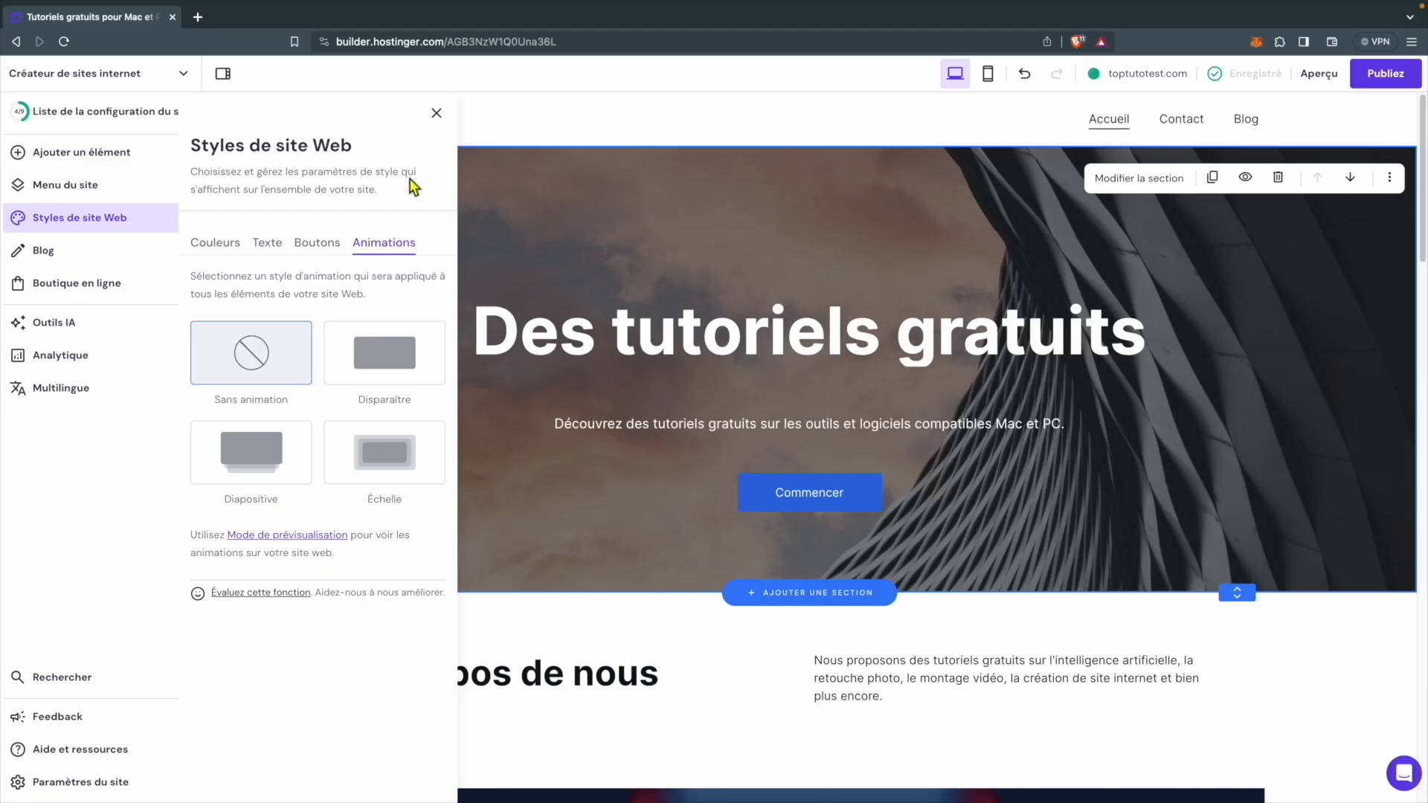
{"action": "left_click", "coordinate": [438, 119]}
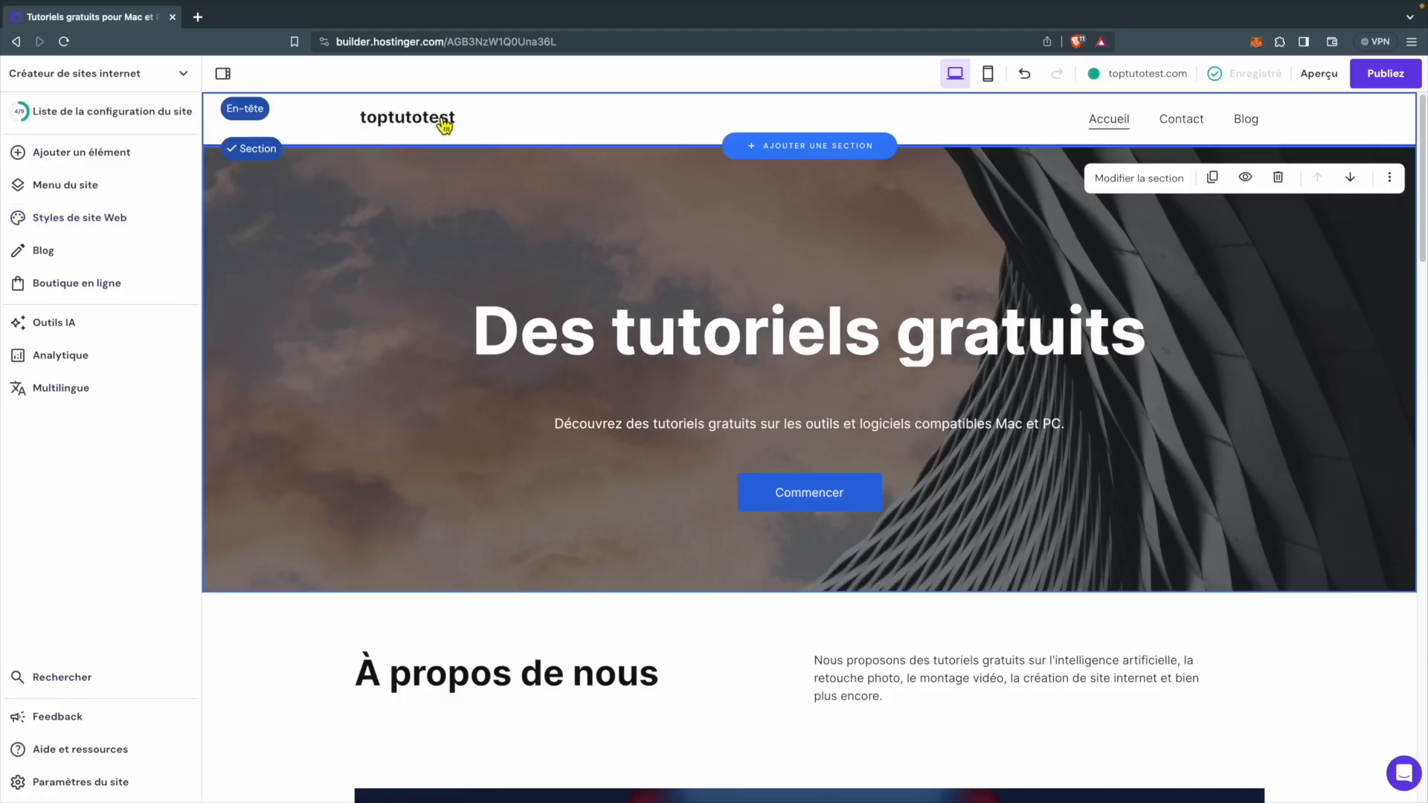
- Review the blog posts by draft, scheduled and published status, and open the published post "Découvrez des tutoriels gratuits pour les outils et logiciels Mac et PC"
{"action": "left_click", "coordinate": [72, 261]}
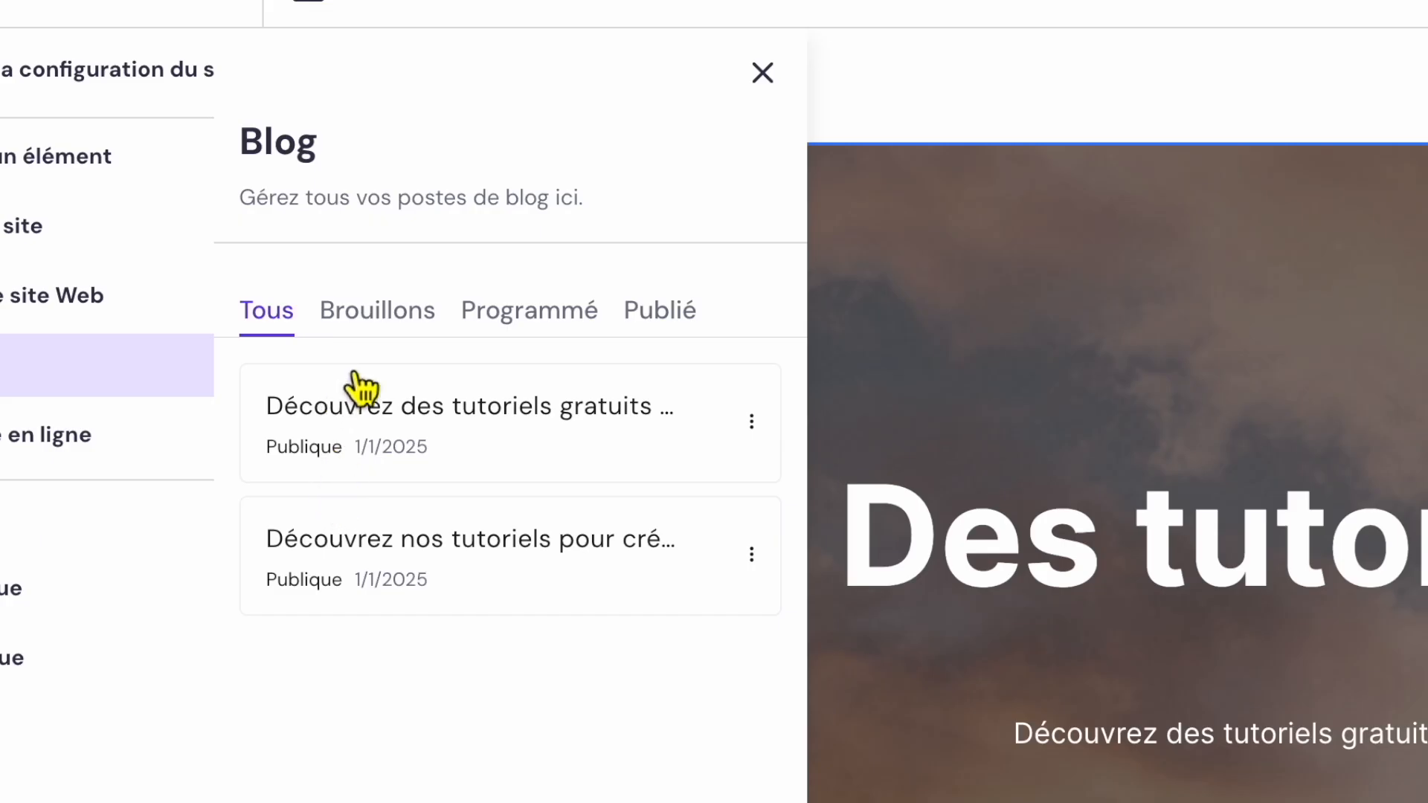
{"action": "left_click", "coordinate": [383, 333]}
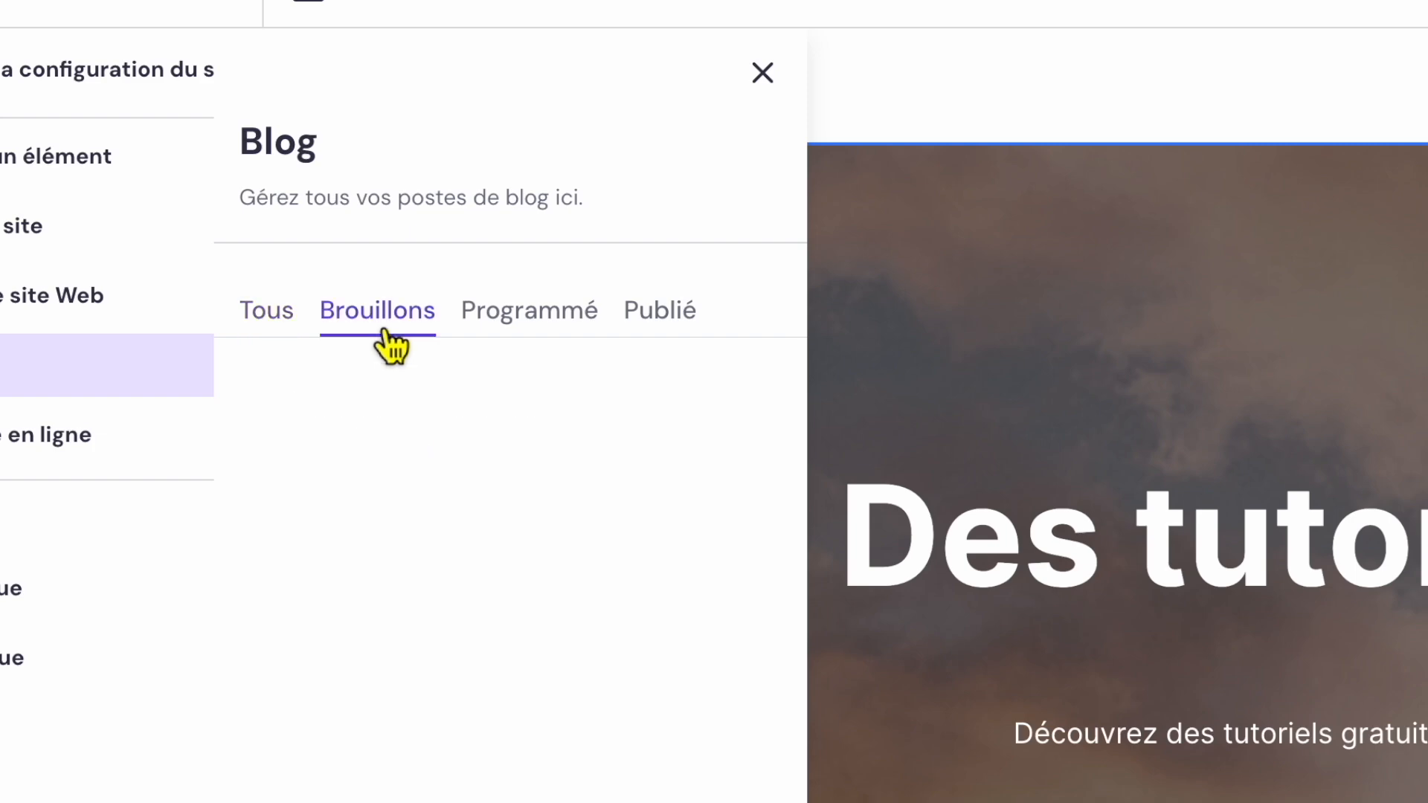
{"action": "left_click", "coordinate": [587, 338]}
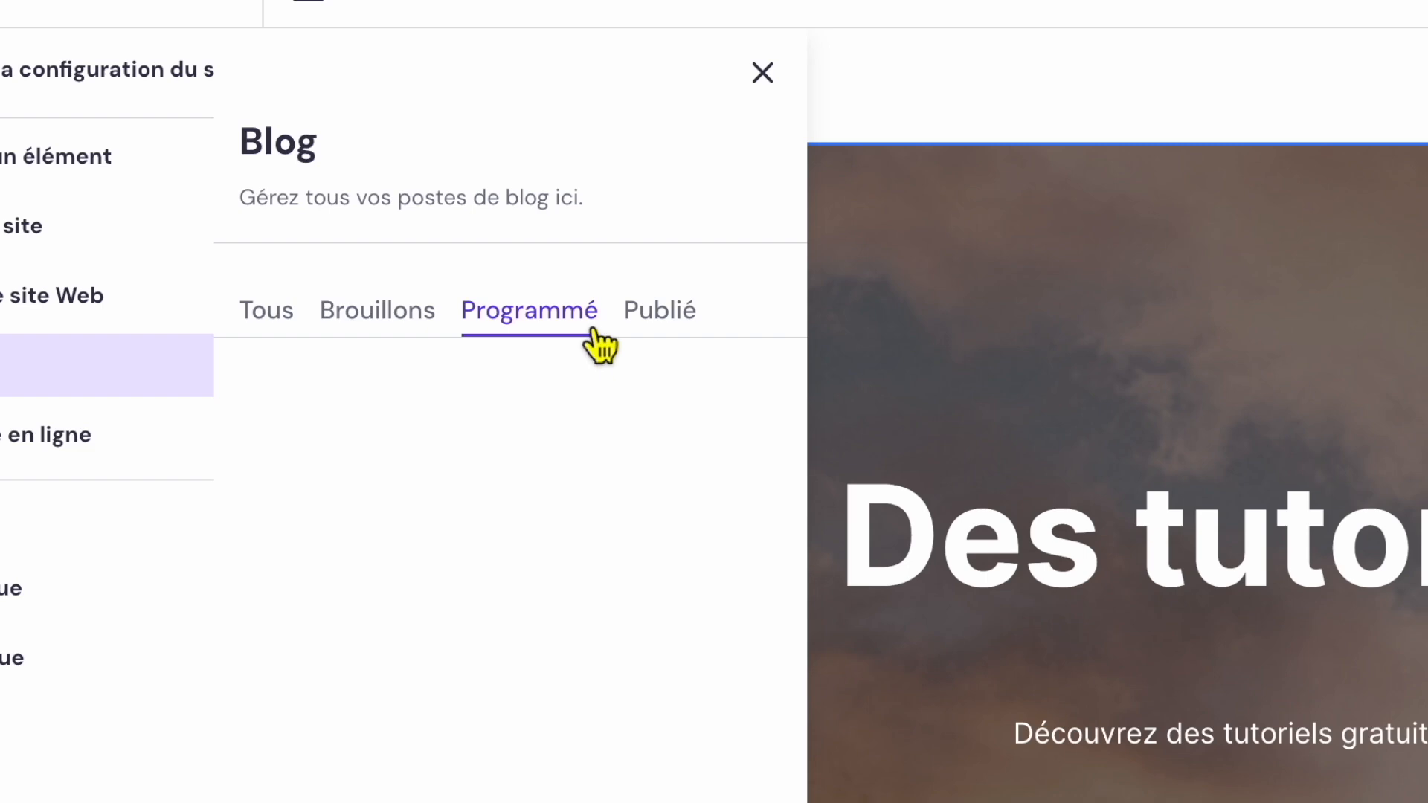
{"action": "left_click", "coordinate": [652, 327]}
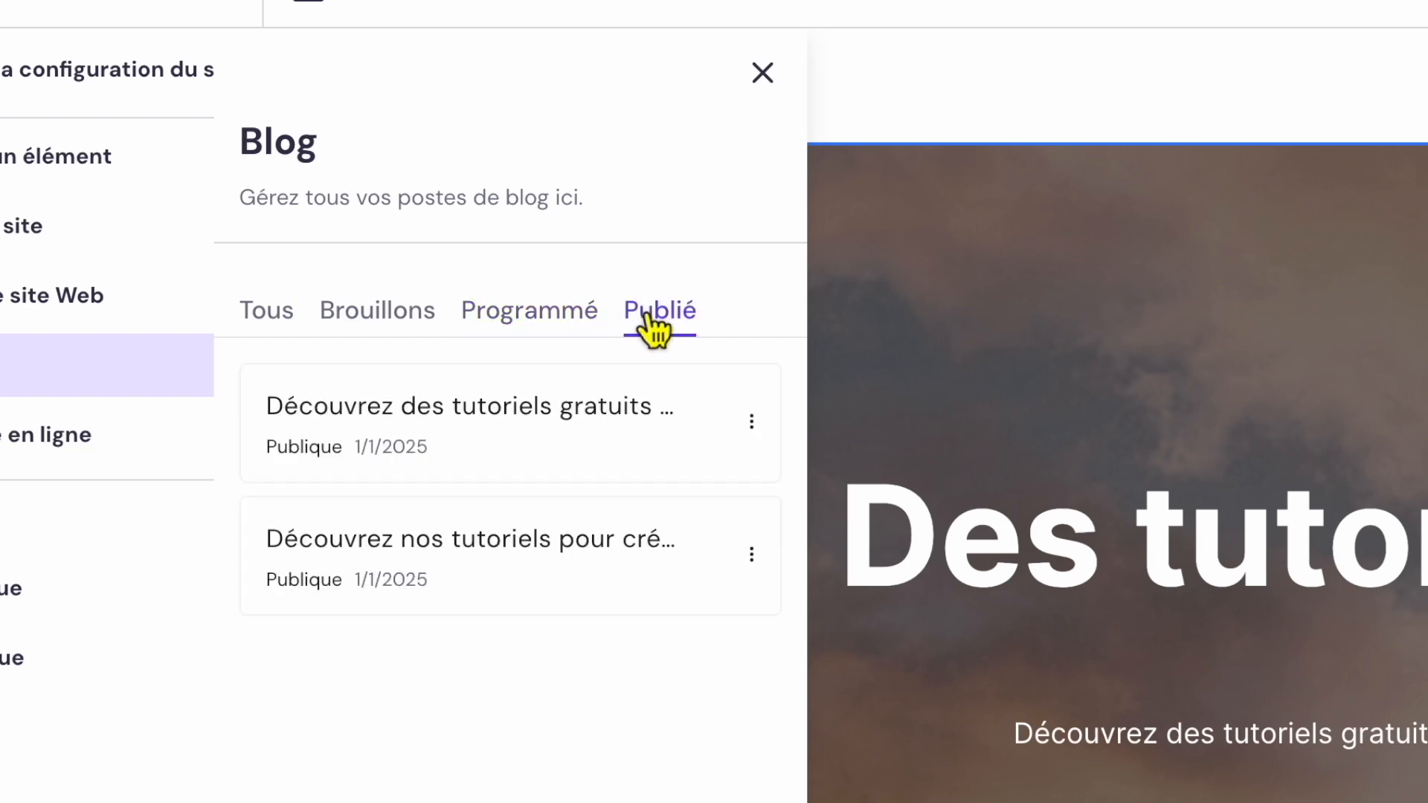
{"action": "left_click", "coordinate": [755, 431]}
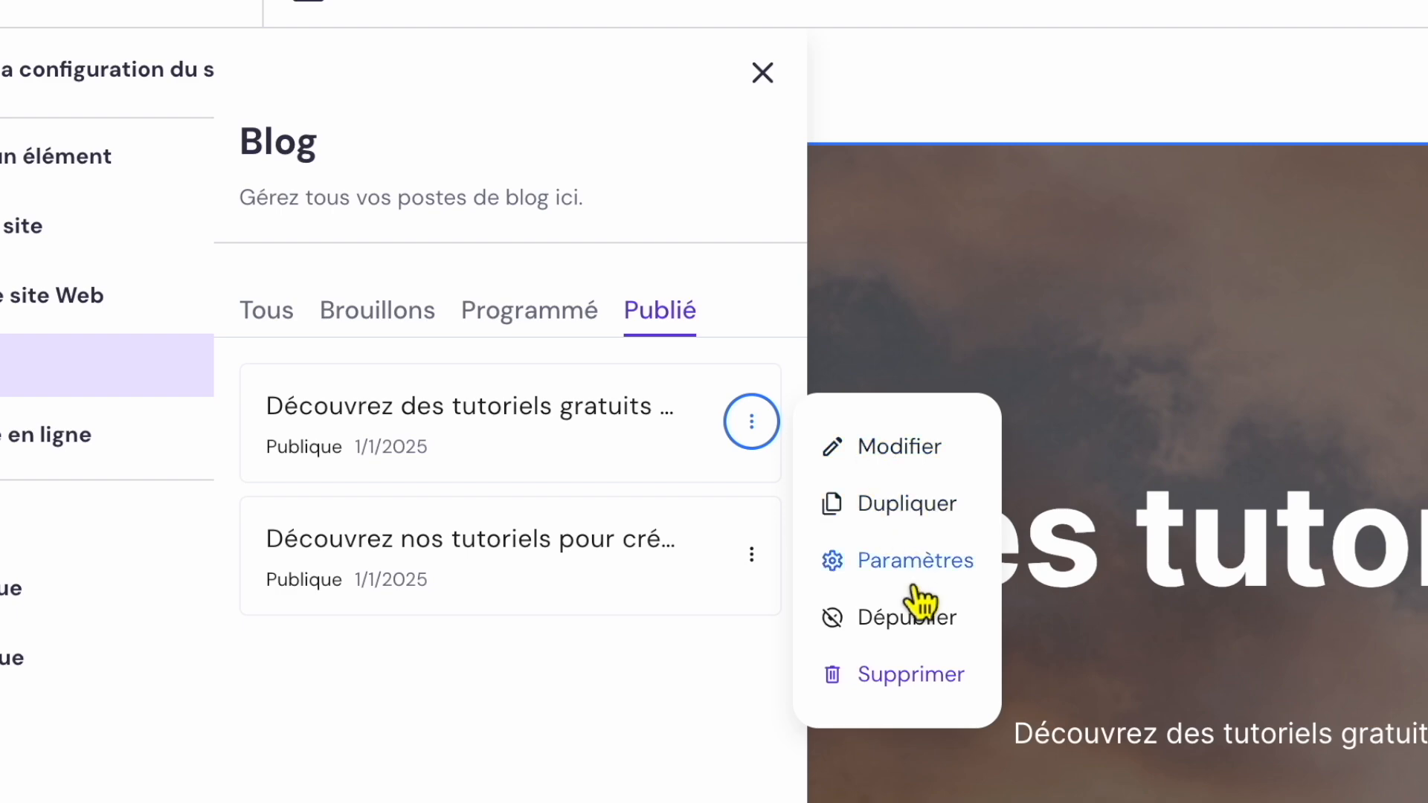
{"action": "left_click", "coordinate": [568, 457]}
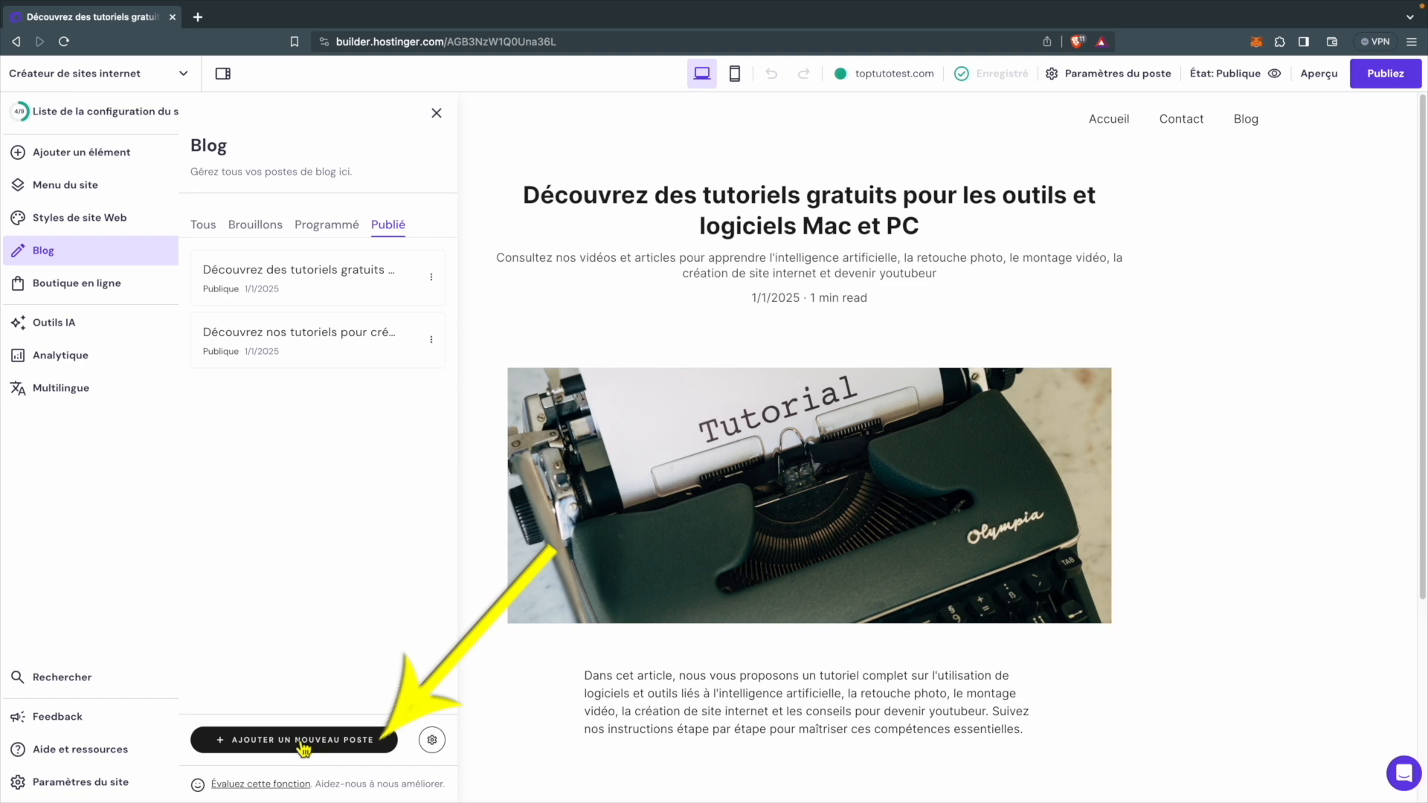
- View the online store offer and the list of available AI tools without adding anything
{"action": "left_click", "coordinate": [110, 298]}
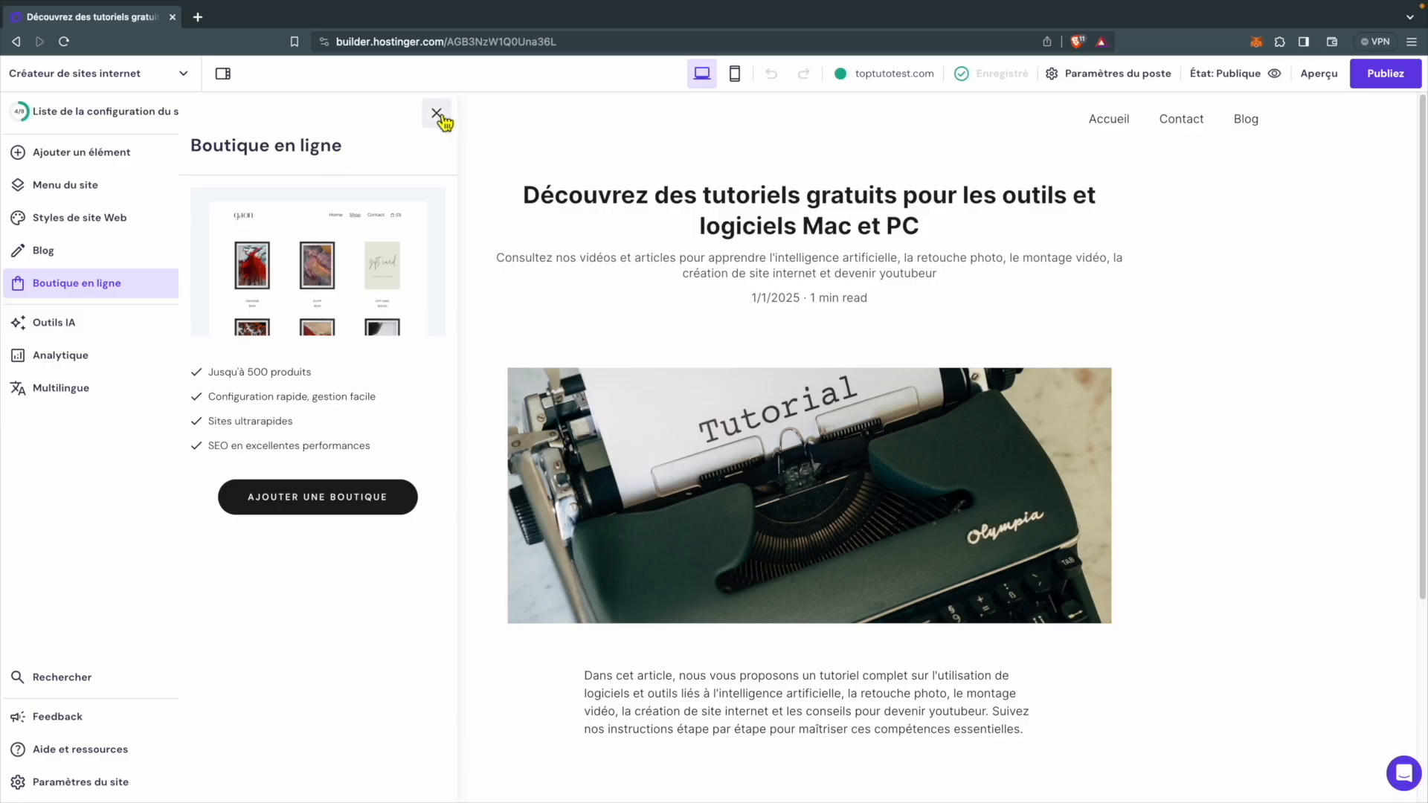
{"action": "left_click", "coordinate": [438, 115]}
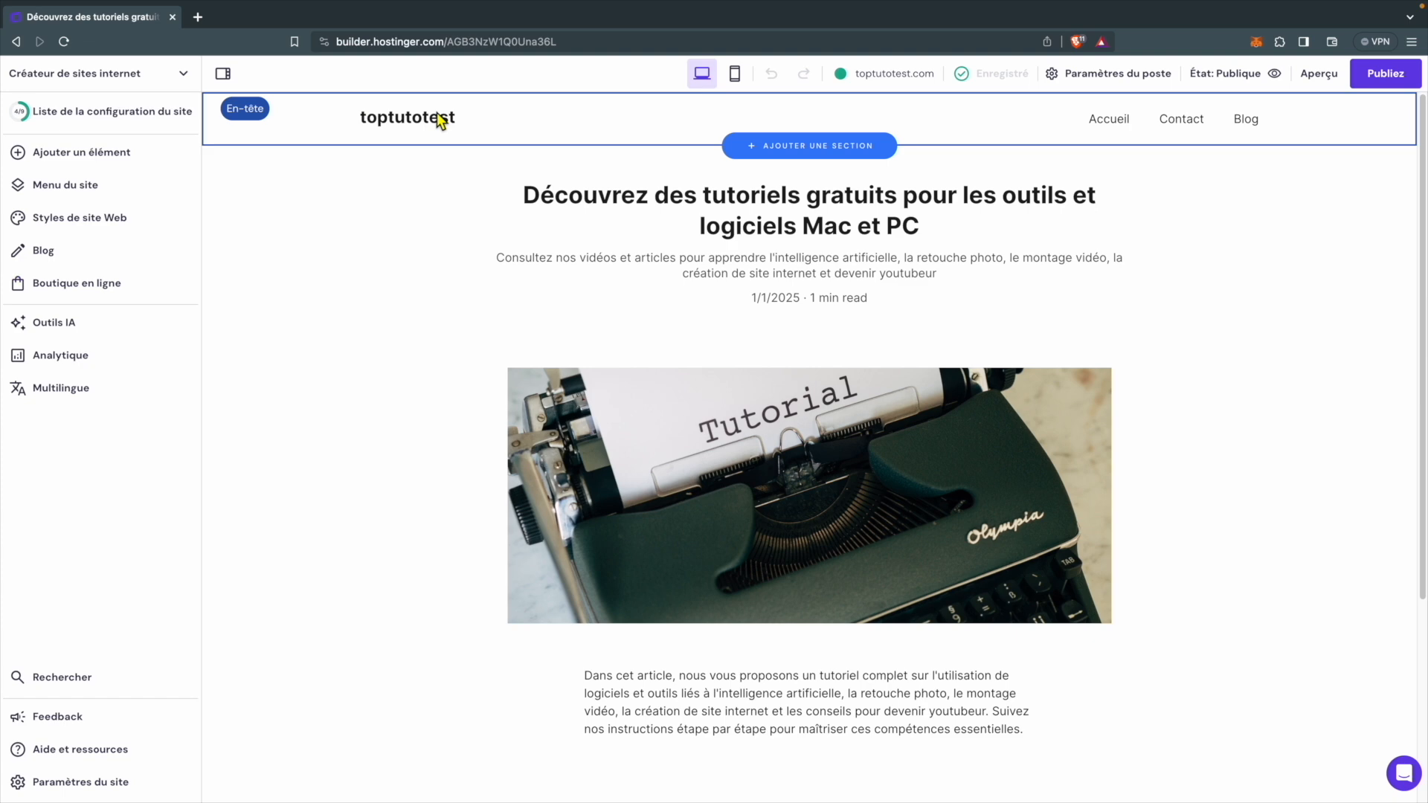
{"action": "left_click", "coordinate": [68, 335]}
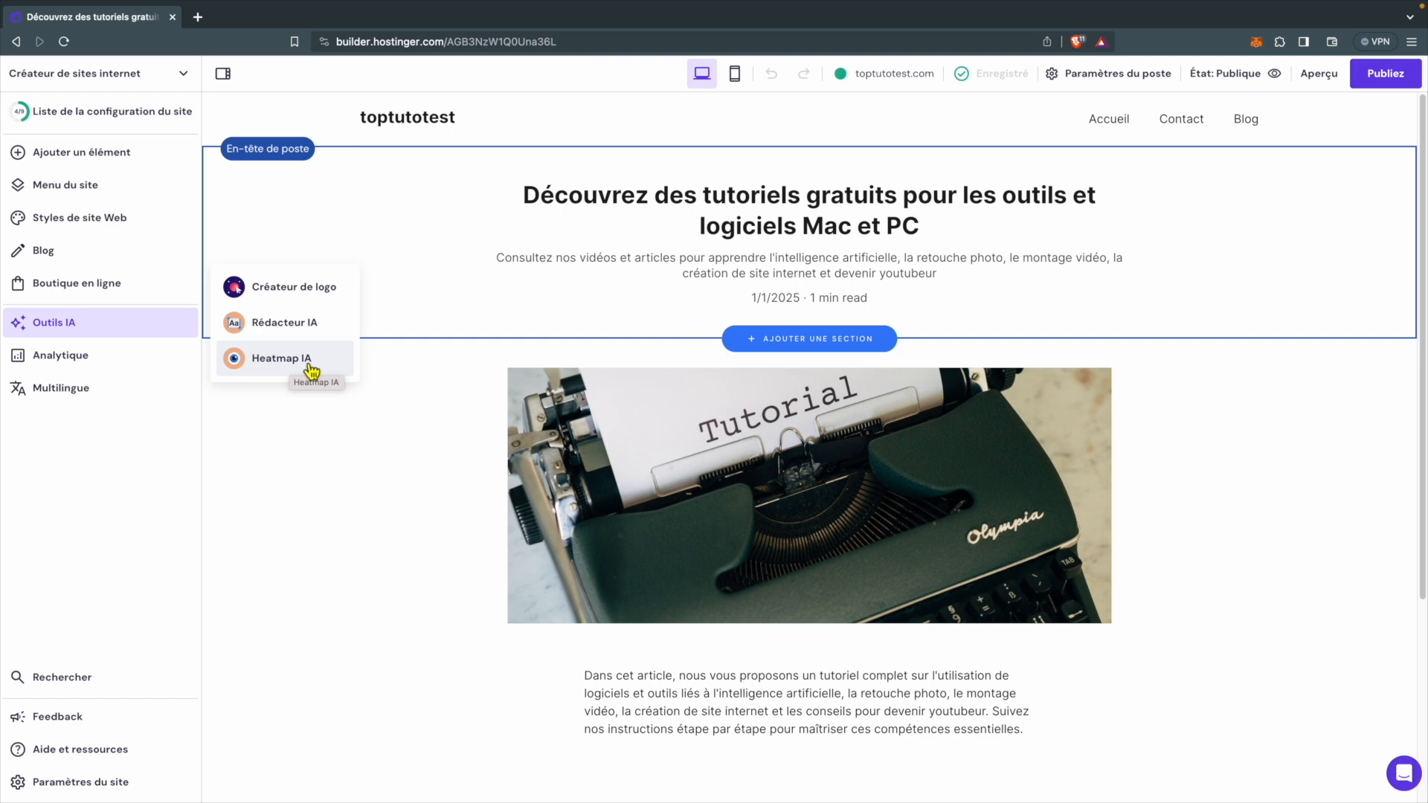
- Check the site's analytics page and the multilingual settings without adding a language
{"action": "left_click", "coordinate": [59, 357]}
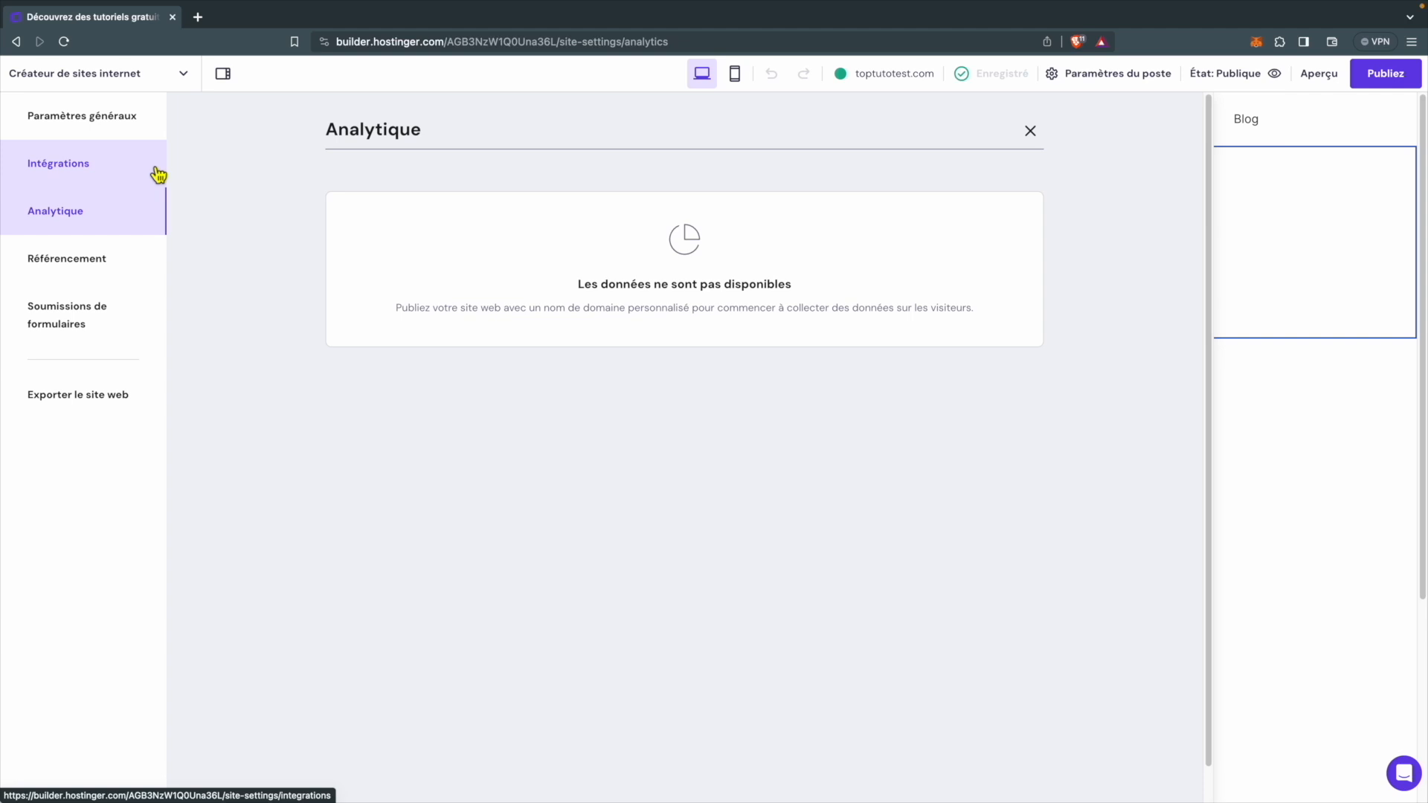
{"action": "left_click", "coordinate": [112, 87]}
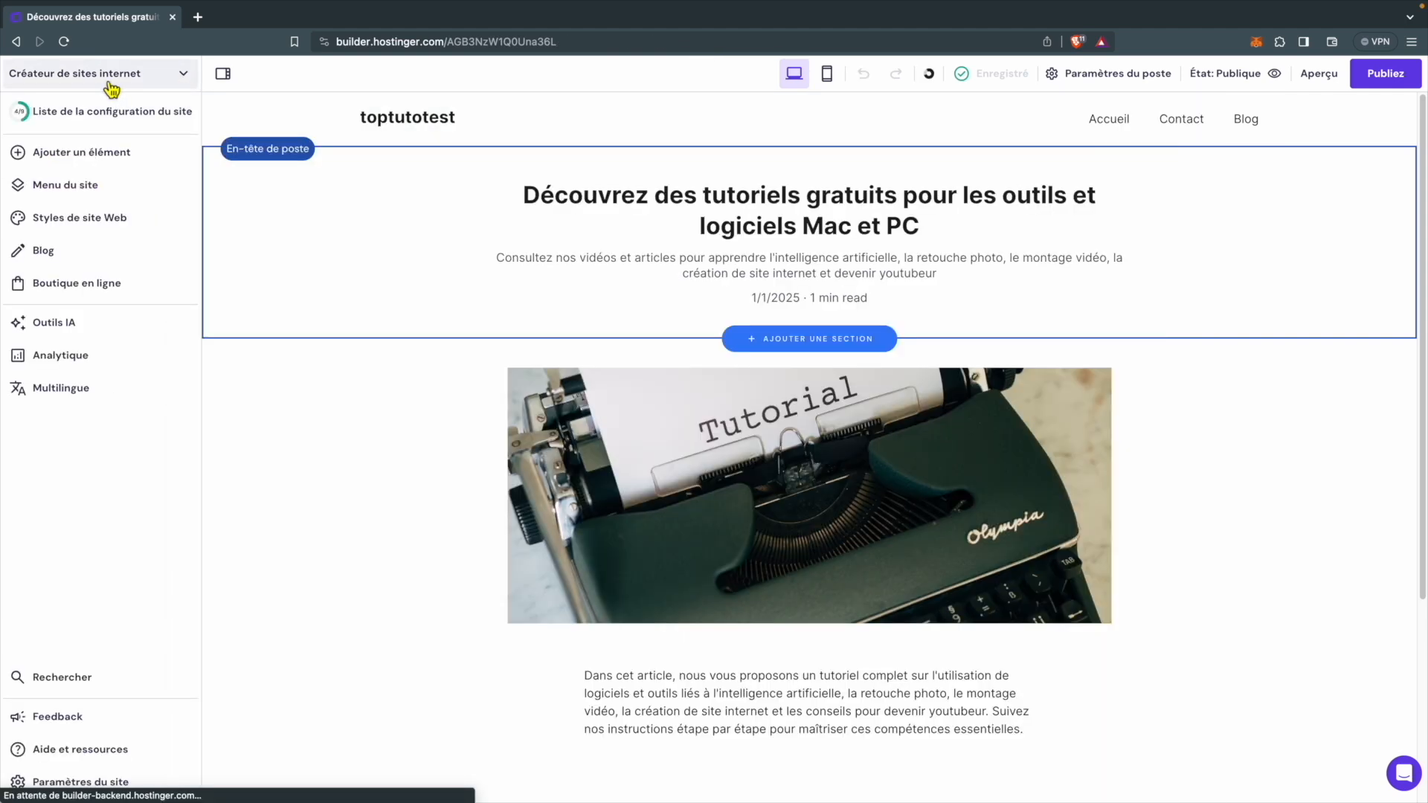
{"action": "left_click", "coordinate": [85, 403]}
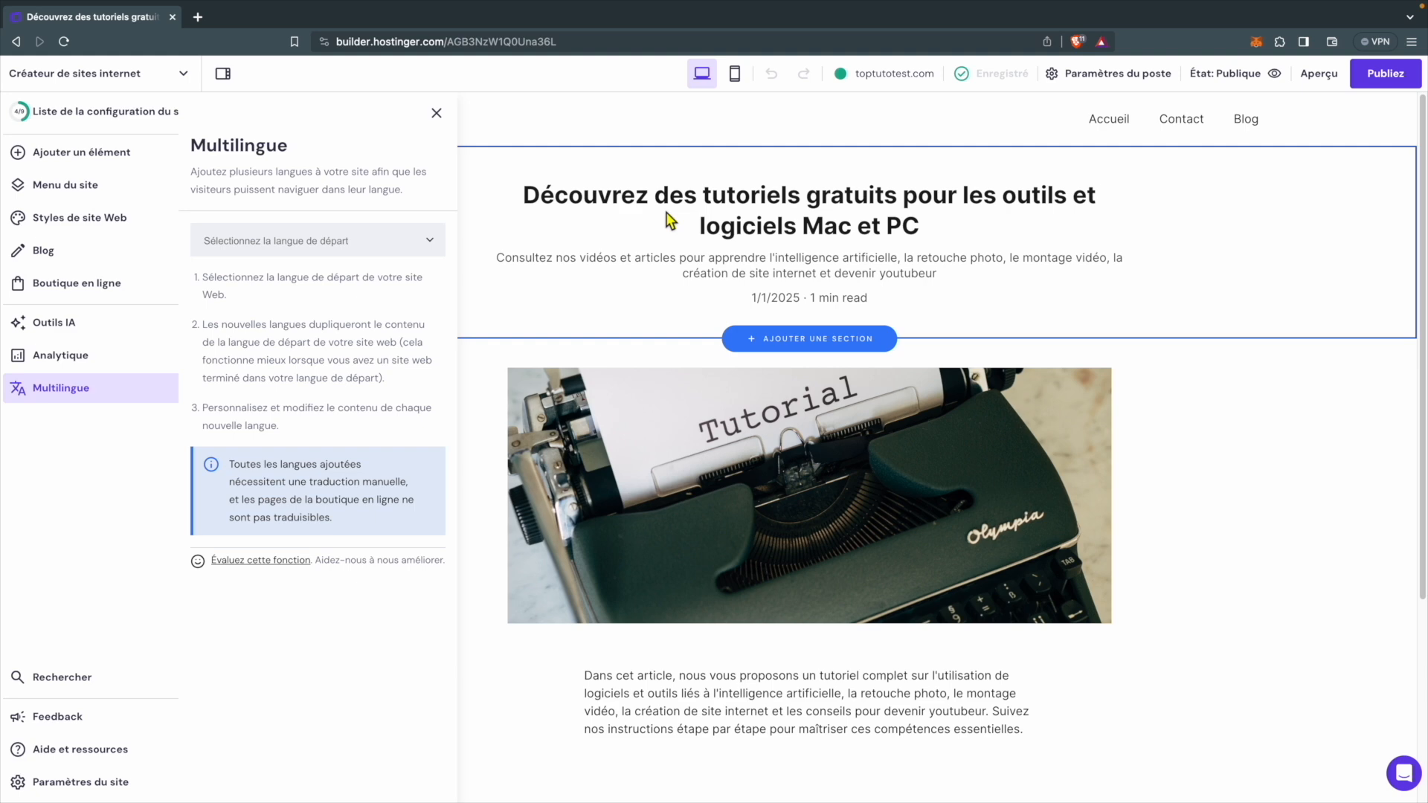
{"action": "left_click", "coordinate": [436, 113]}
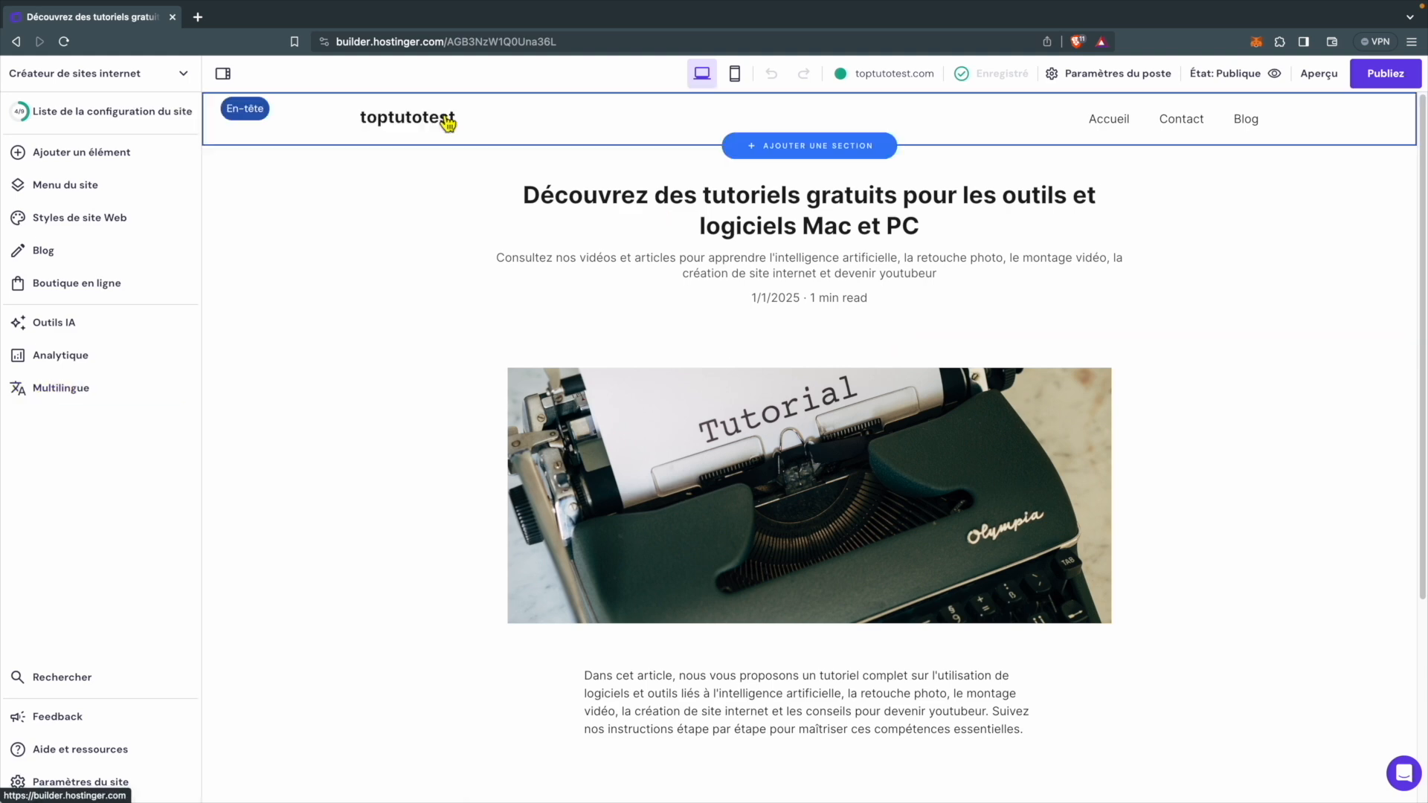
- Examine the site's general settings, available integrations and SEO settings without changing them
{"action": "left_click", "coordinate": [69, 782]}
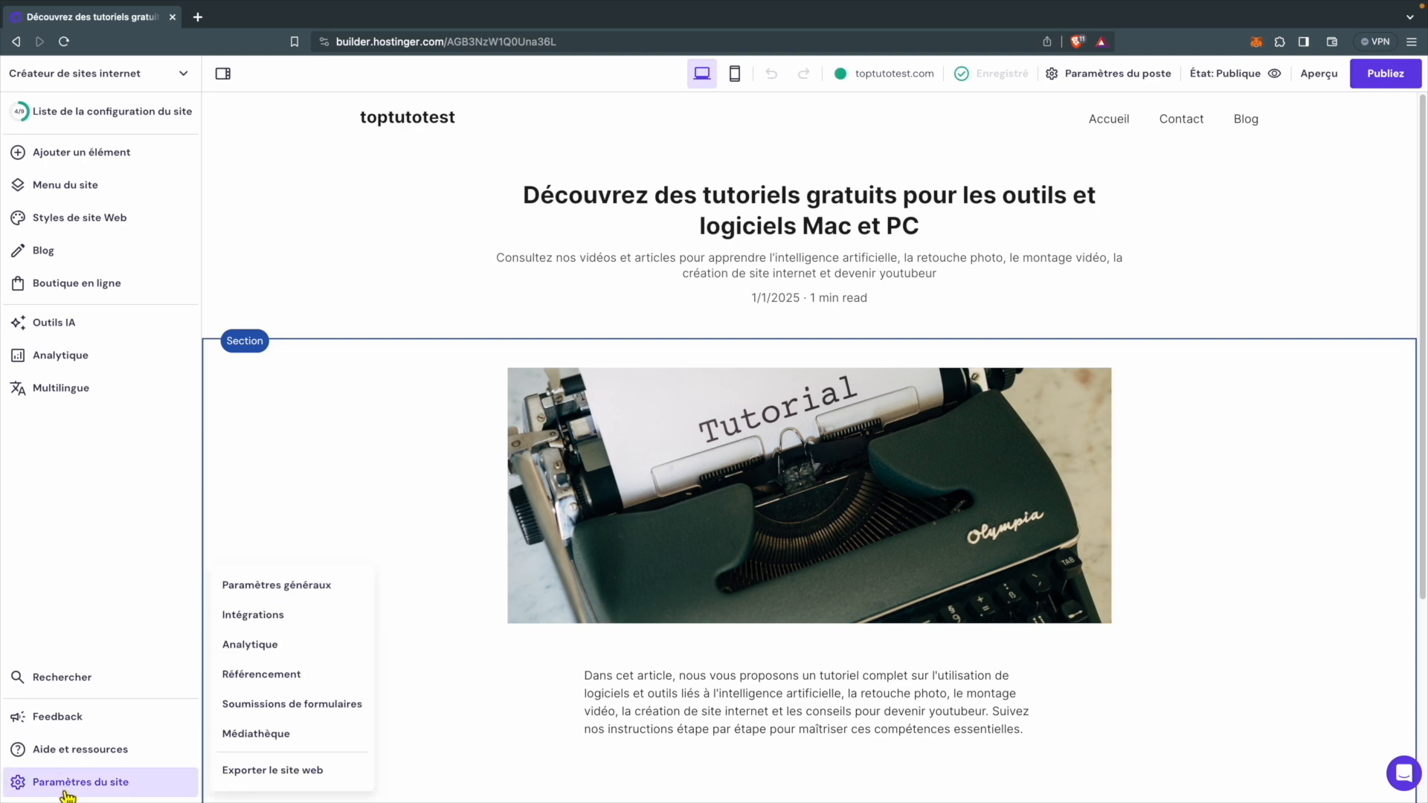
{"action": "left_click", "coordinate": [278, 591]}
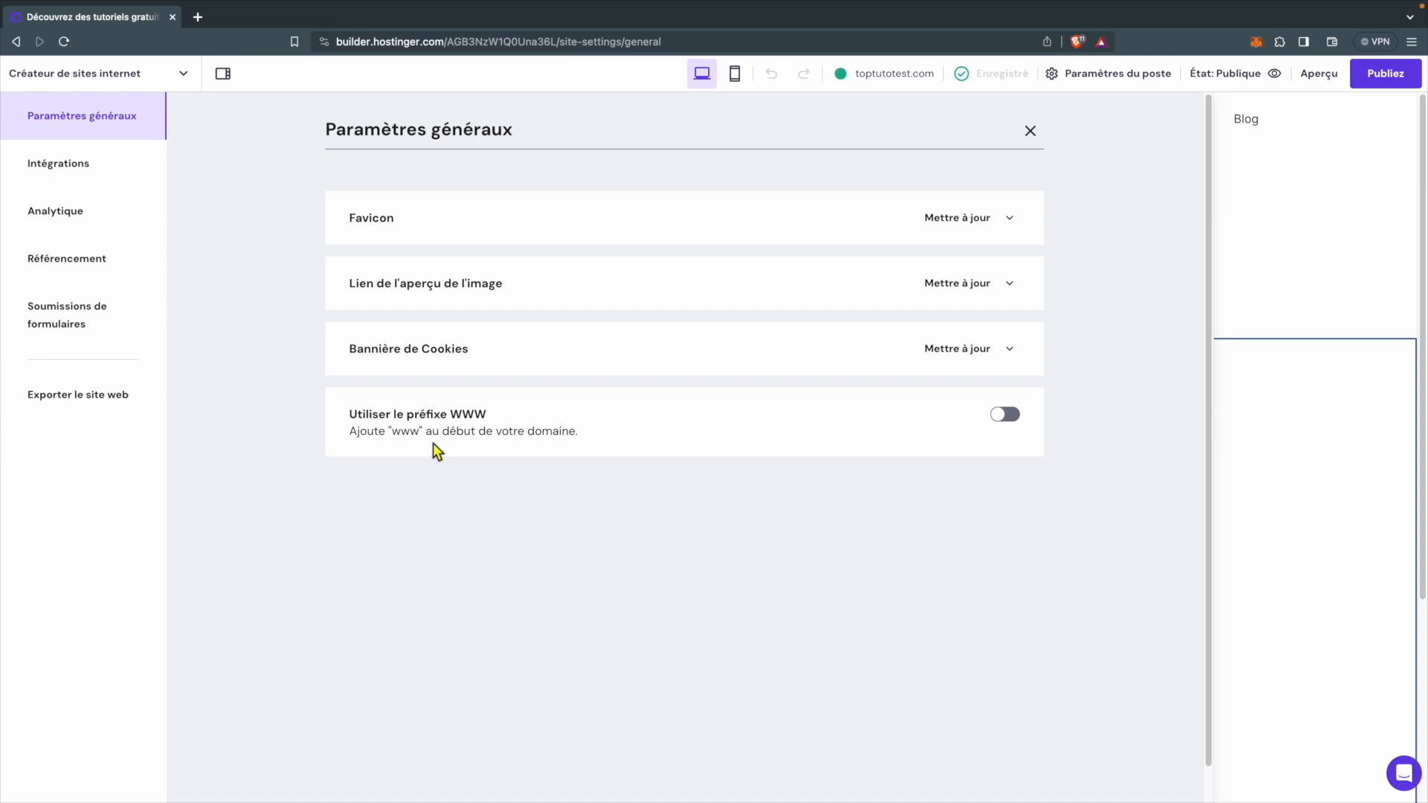
{"action": "left_click", "coordinate": [88, 174]}
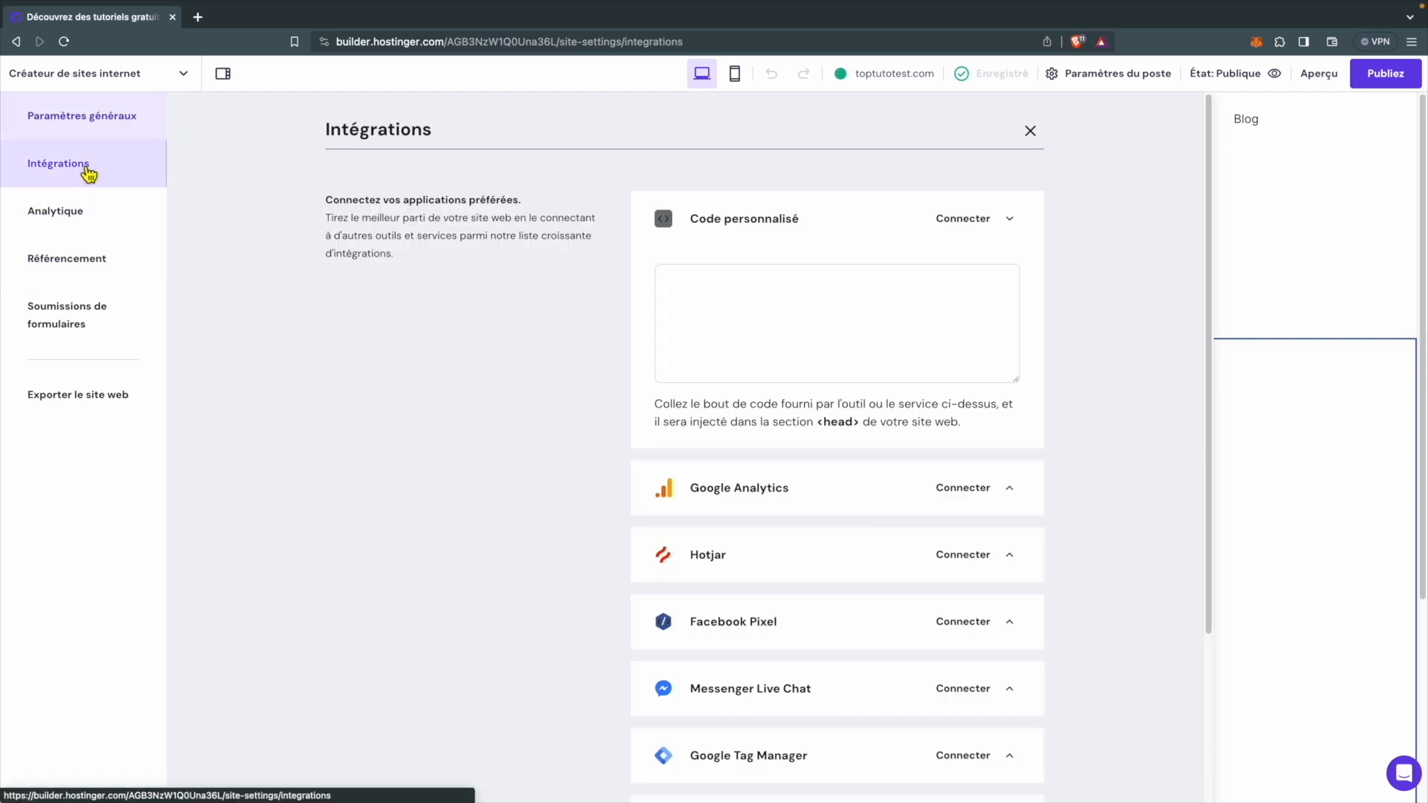
{"action": "scroll", "coordinate": [528, 338], "scroll_direction": "down", "scroll_amount": 2}
{"action": "scroll", "coordinate": [526, 336], "scroll_direction": "down", "scroll_amount": 3}
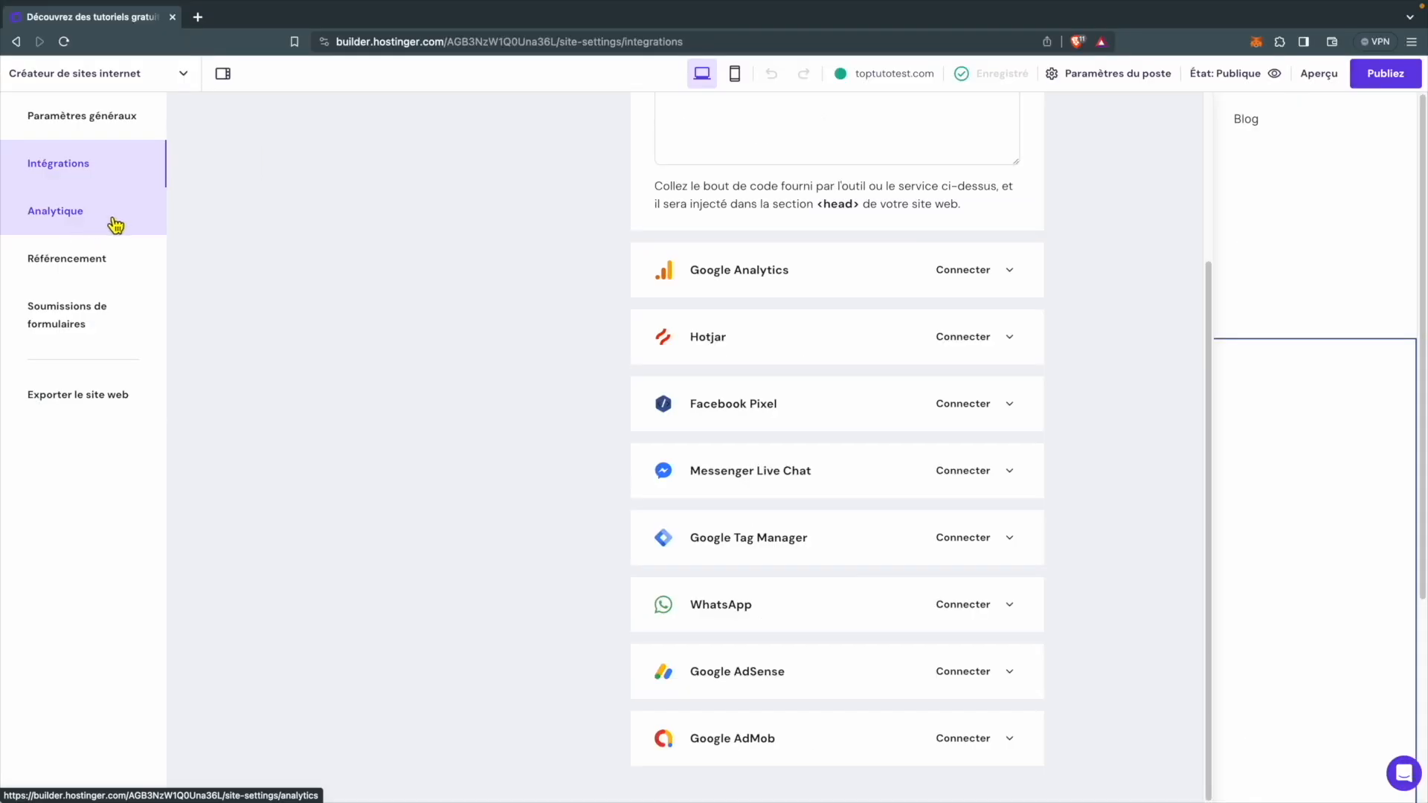
{"action": "left_click", "coordinate": [91, 262]}
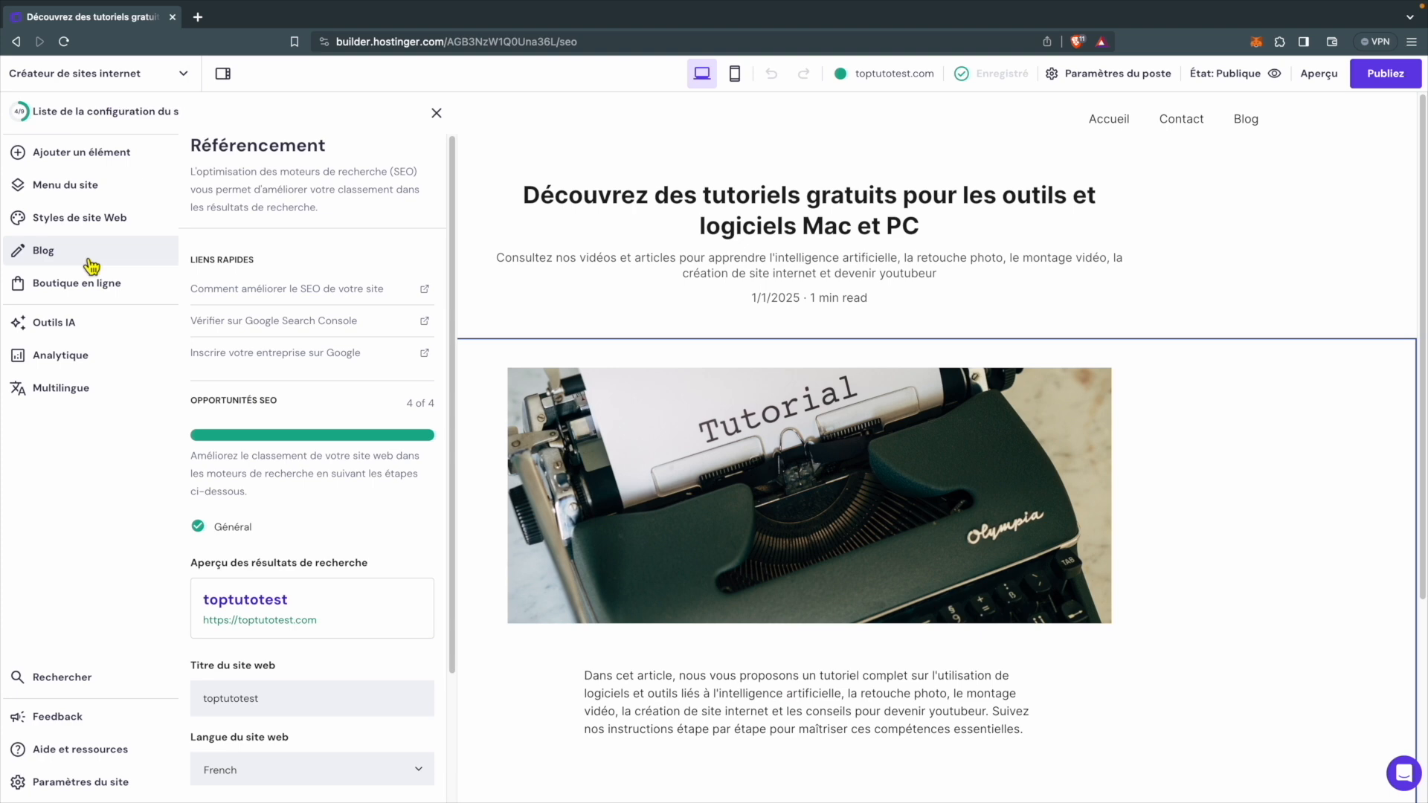
- View the files stored in the site's media library and close it
{"action": "left_click", "coordinate": [95, 790]}
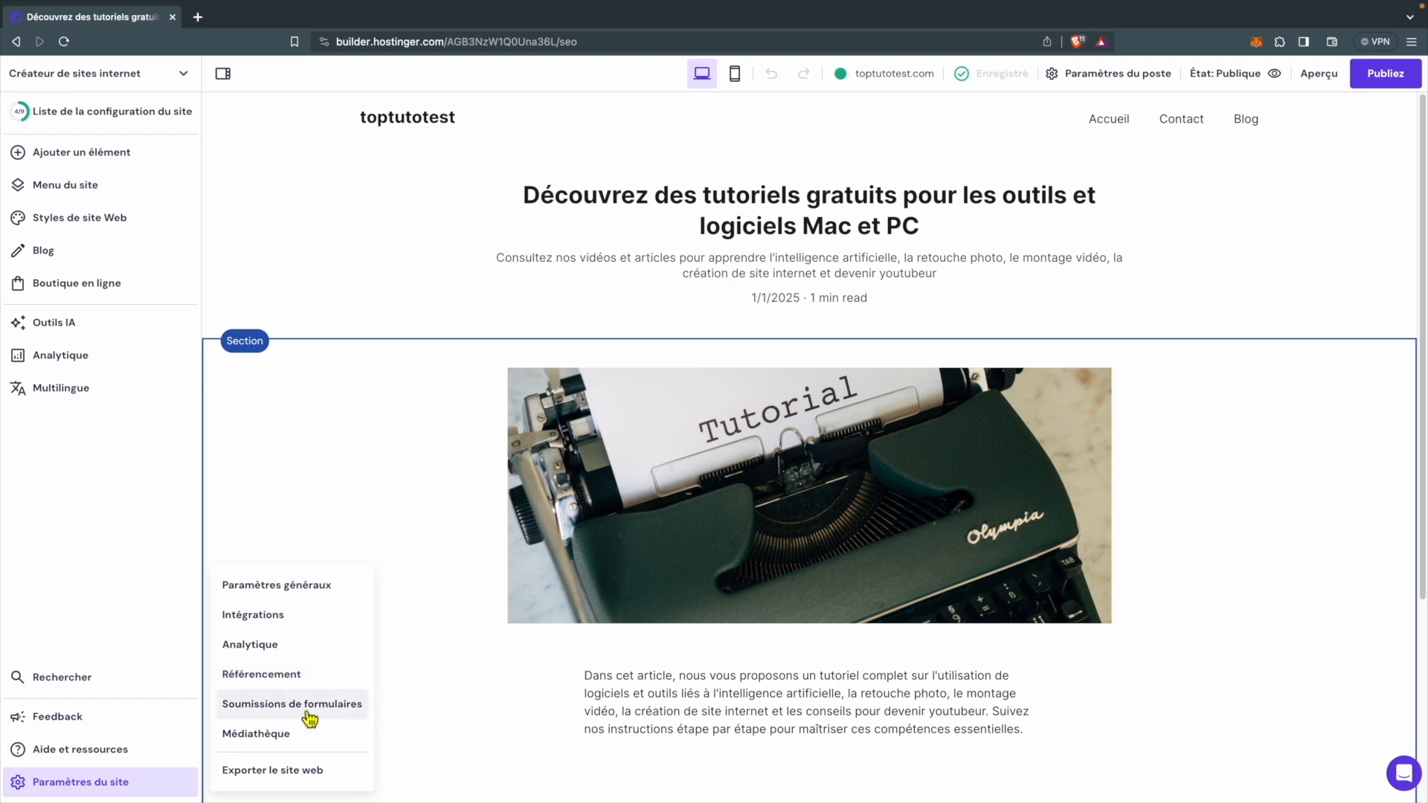
{"action": "left_click", "coordinate": [272, 742]}
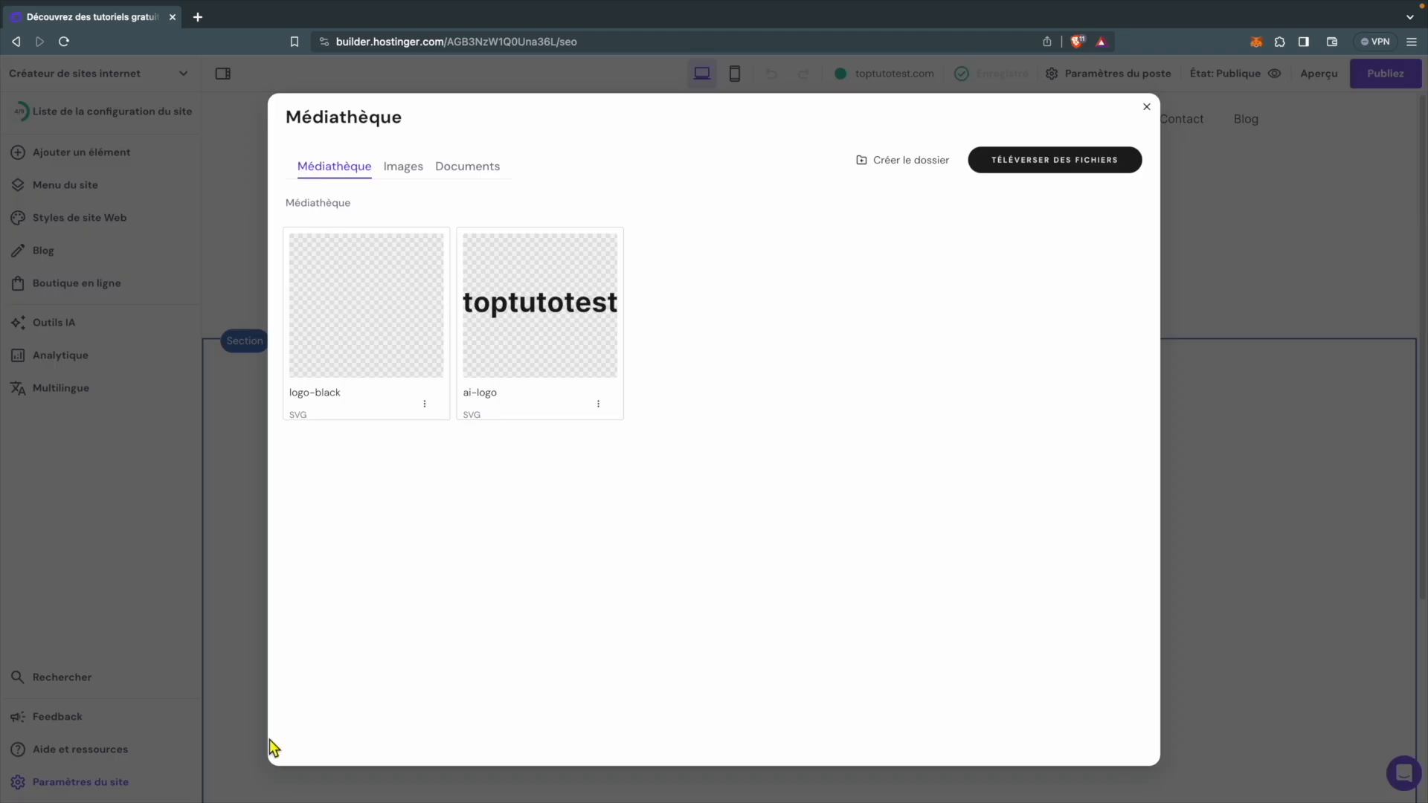
{"action": "left_click", "coordinate": [1145, 106]}
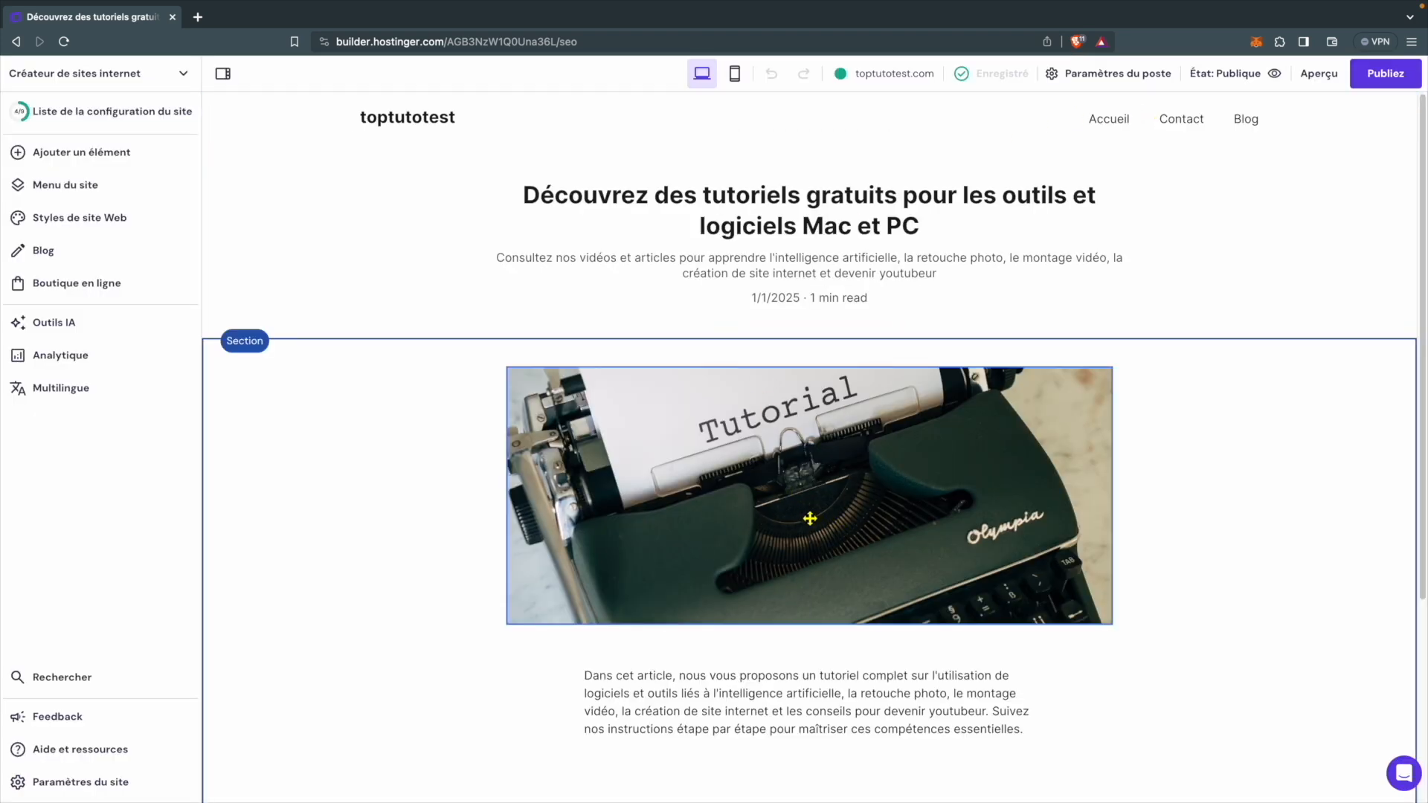
- Round the corners of the blog post's typewriter image with a 52 px corner radius
{"action": "left_click", "coordinate": [892, 530]}
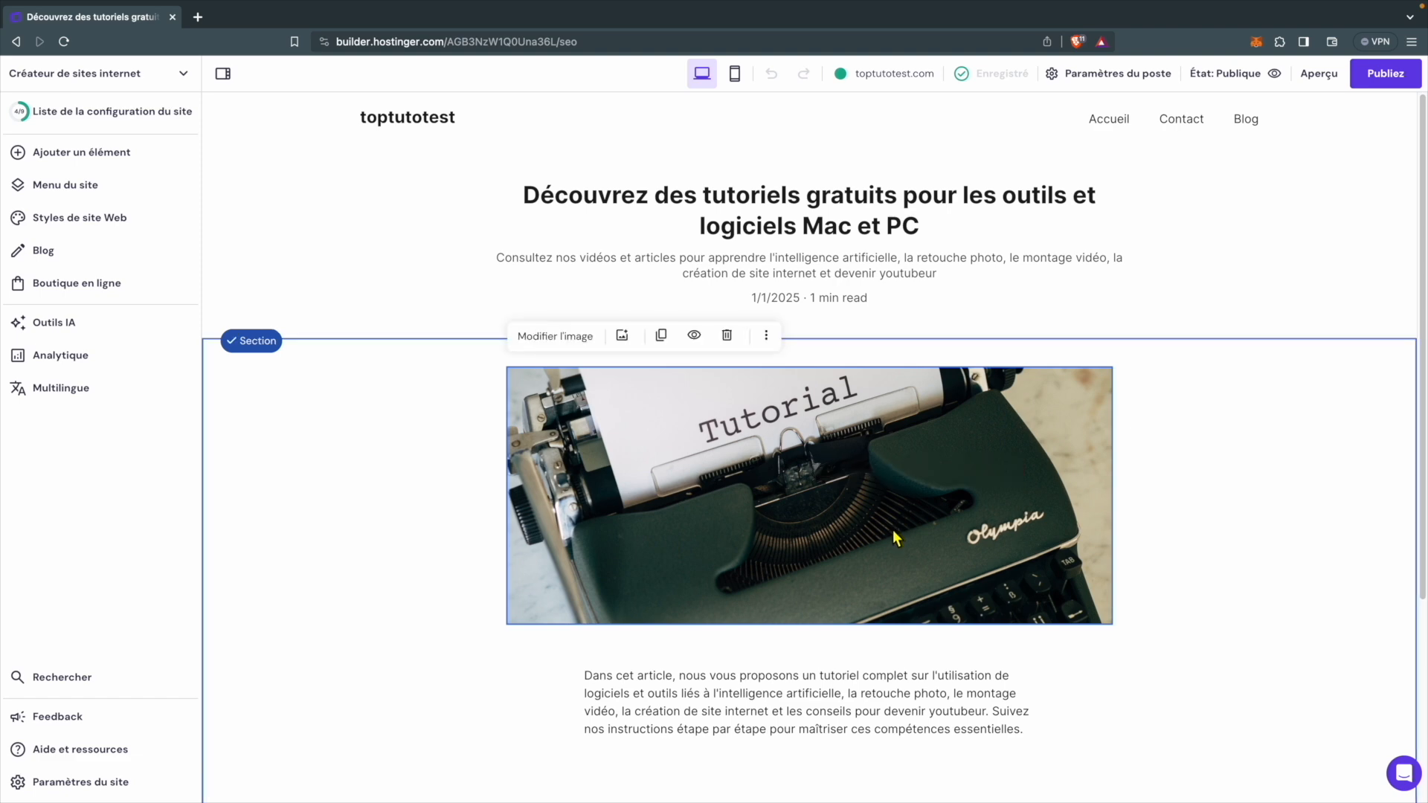
{"action": "left_click", "coordinate": [577, 341]}
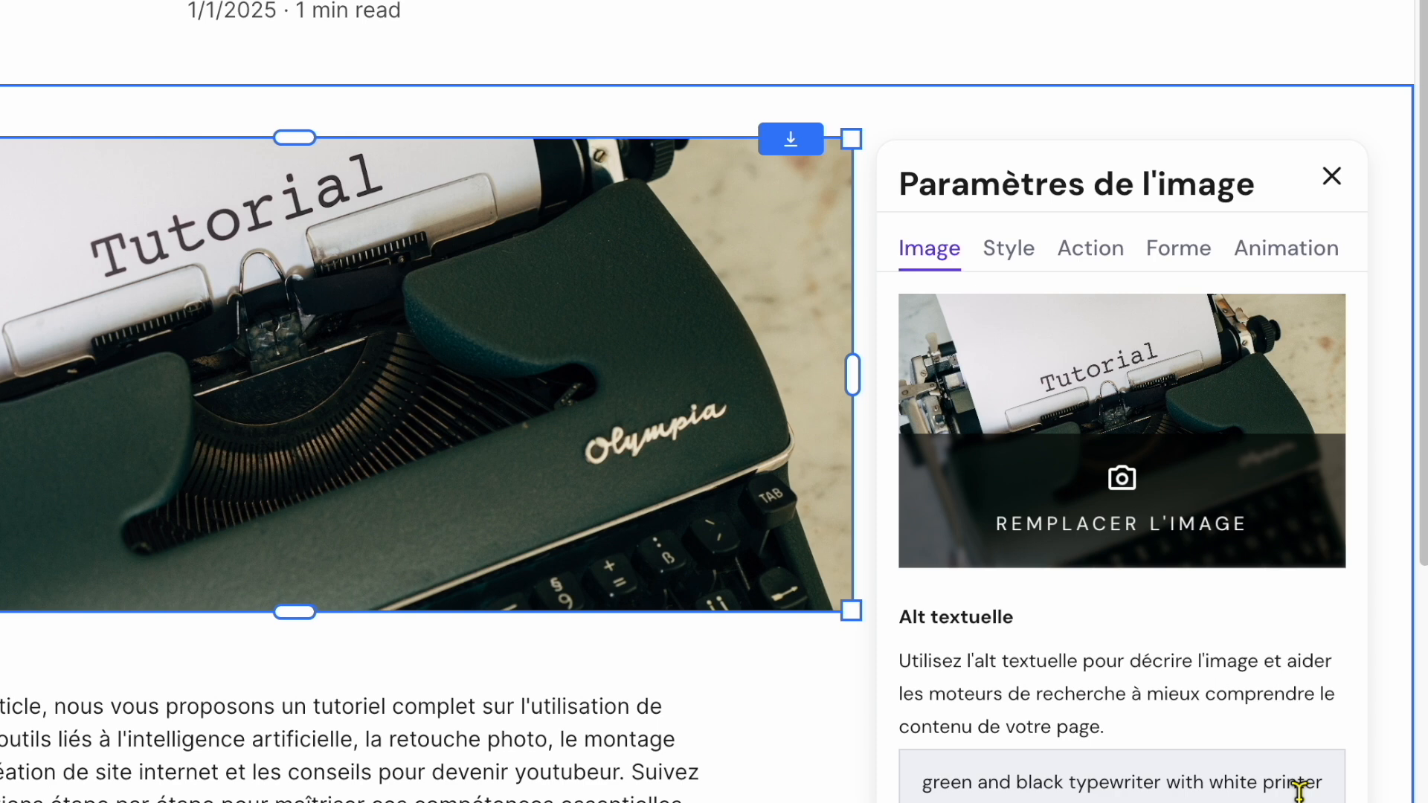
{"action": "left_click", "coordinate": [1014, 276]}
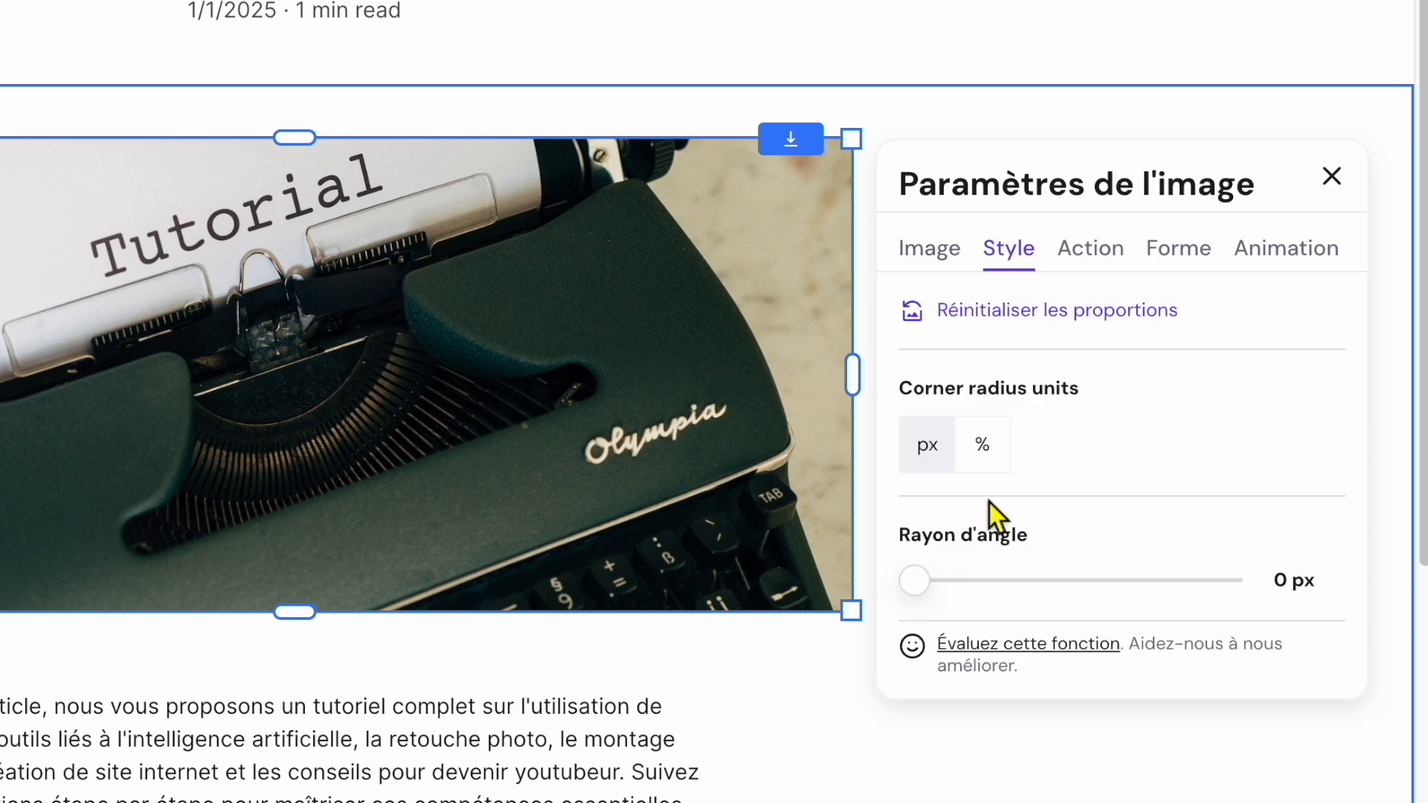
{"action": "left_click_drag", "start_coordinate": [914, 580], "coordinate": [1018, 580]}
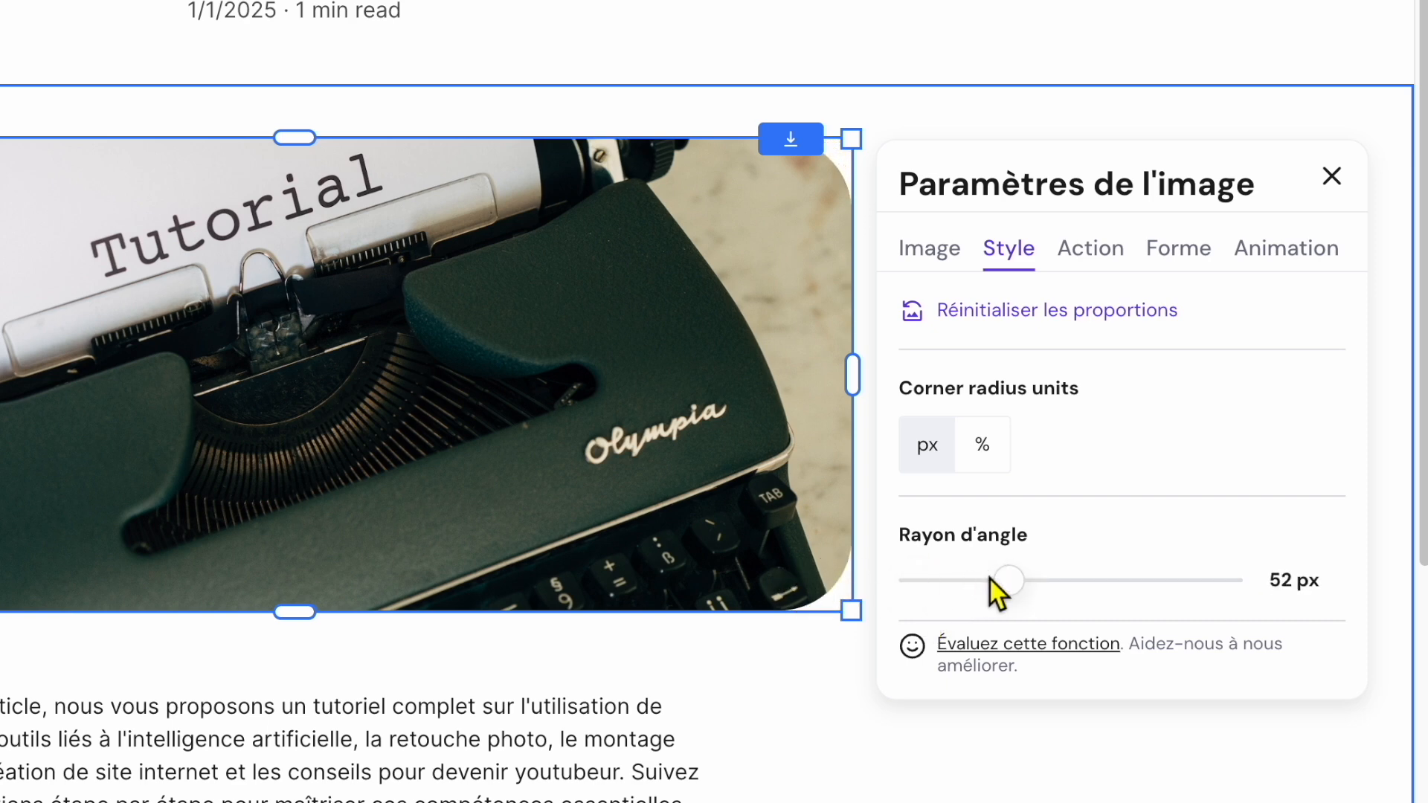
- View the click actions and shape masks available for the typewriter image without applying any
{"action": "left_click", "coordinate": [1090, 269]}
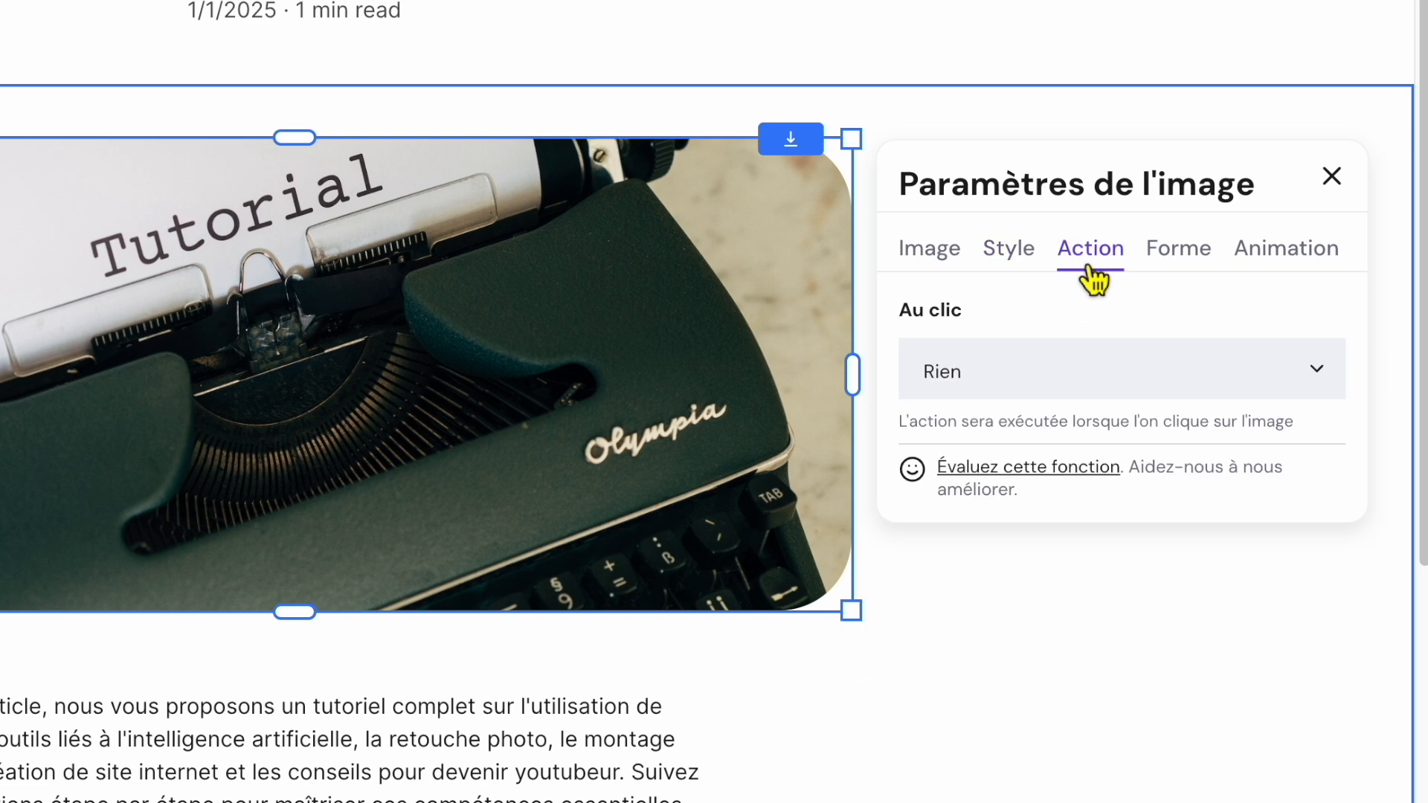
{"action": "left_click", "coordinate": [1102, 371]}
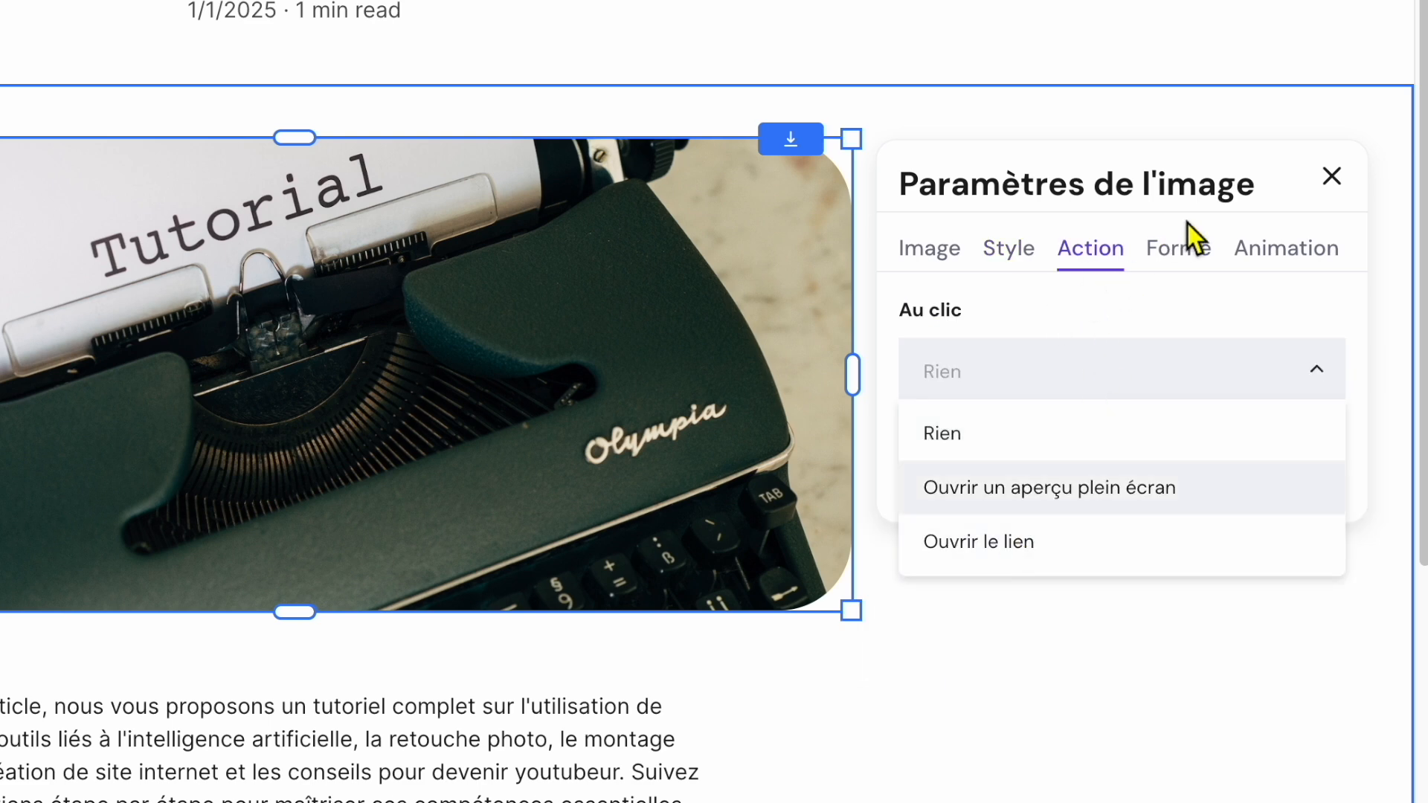
{"action": "left_click", "coordinate": [1192, 245]}
{"action": "left_click", "coordinate": [1197, 252]}
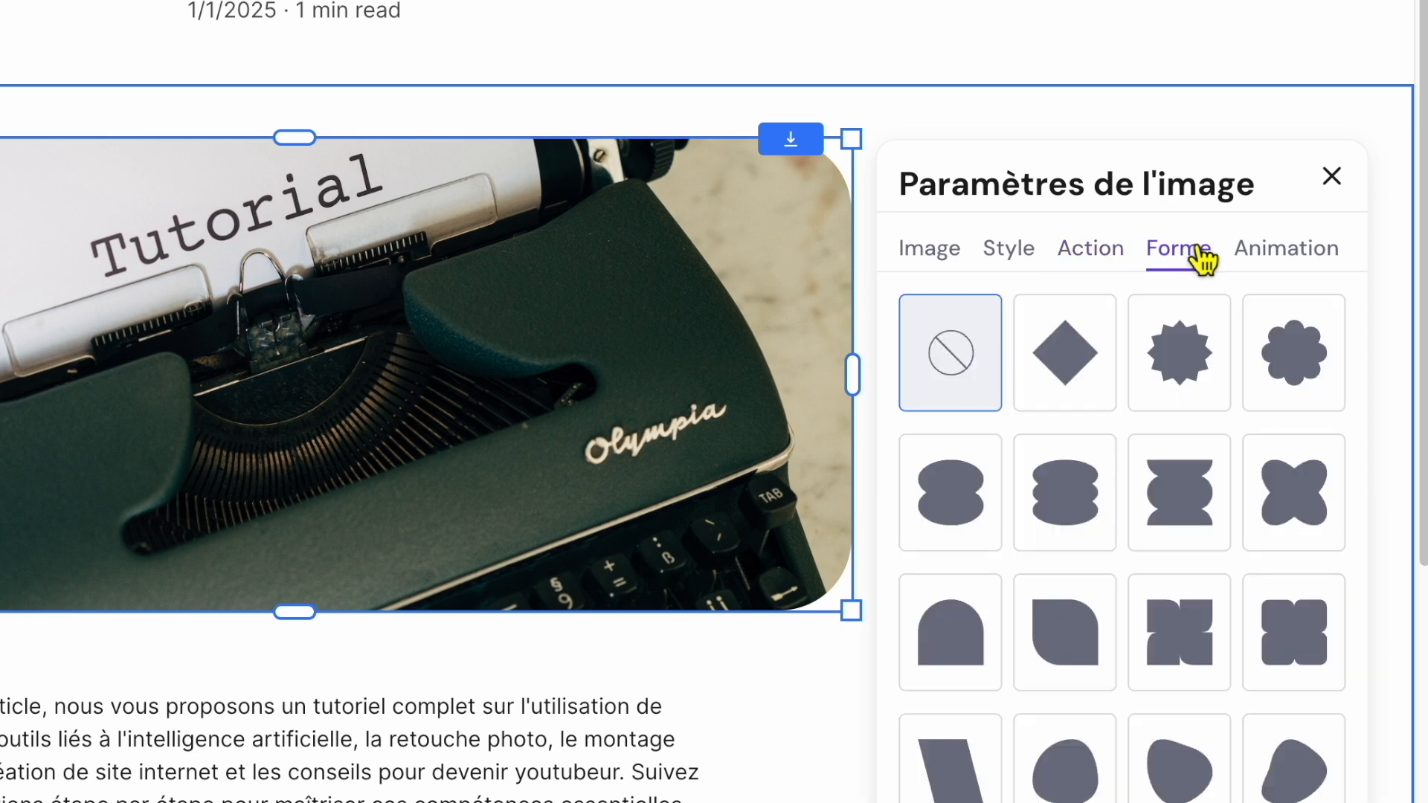
- Try the Échelle animation on the typewriter image and set it back to Sans animation
{"action": "left_click", "coordinate": [1272, 258]}
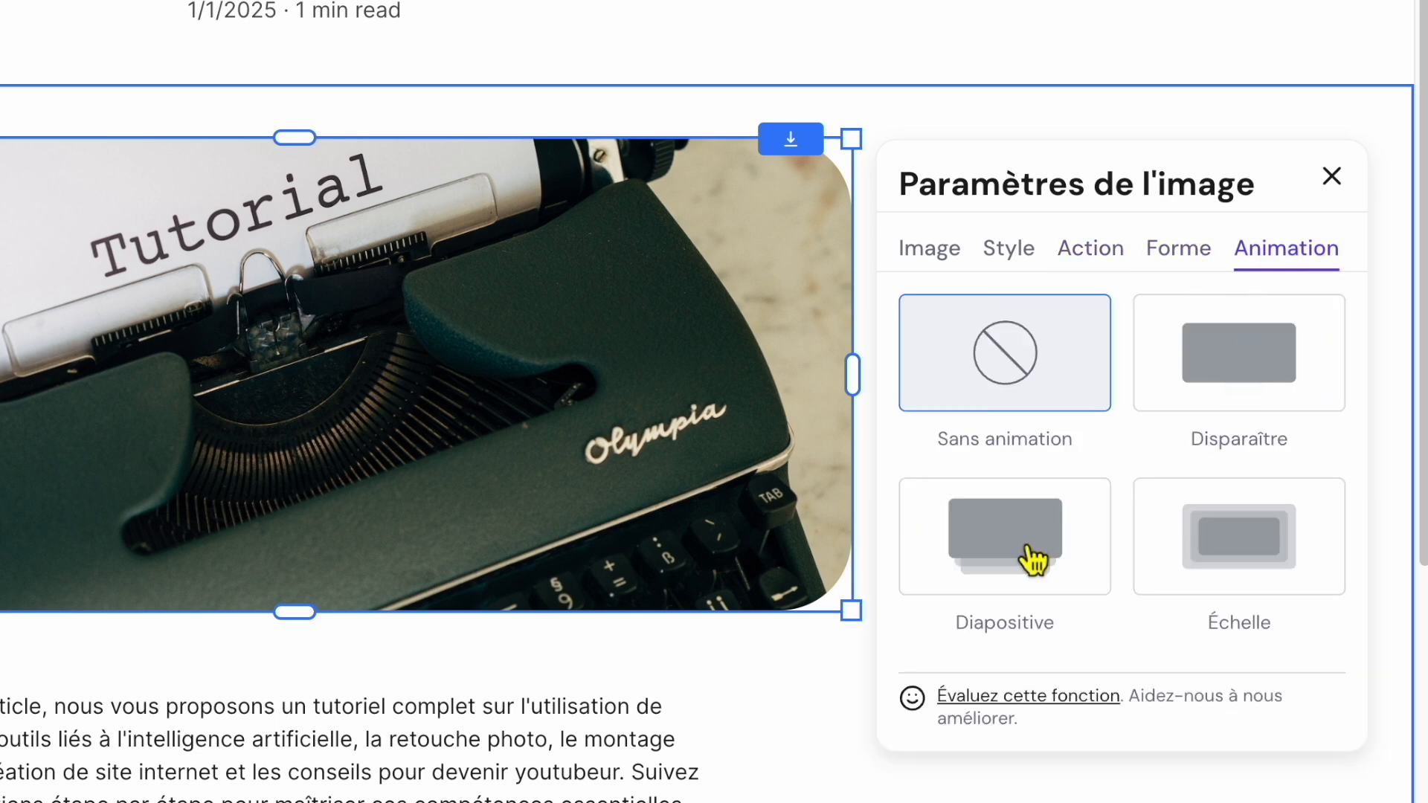
{"action": "left_click", "coordinate": [1250, 559]}
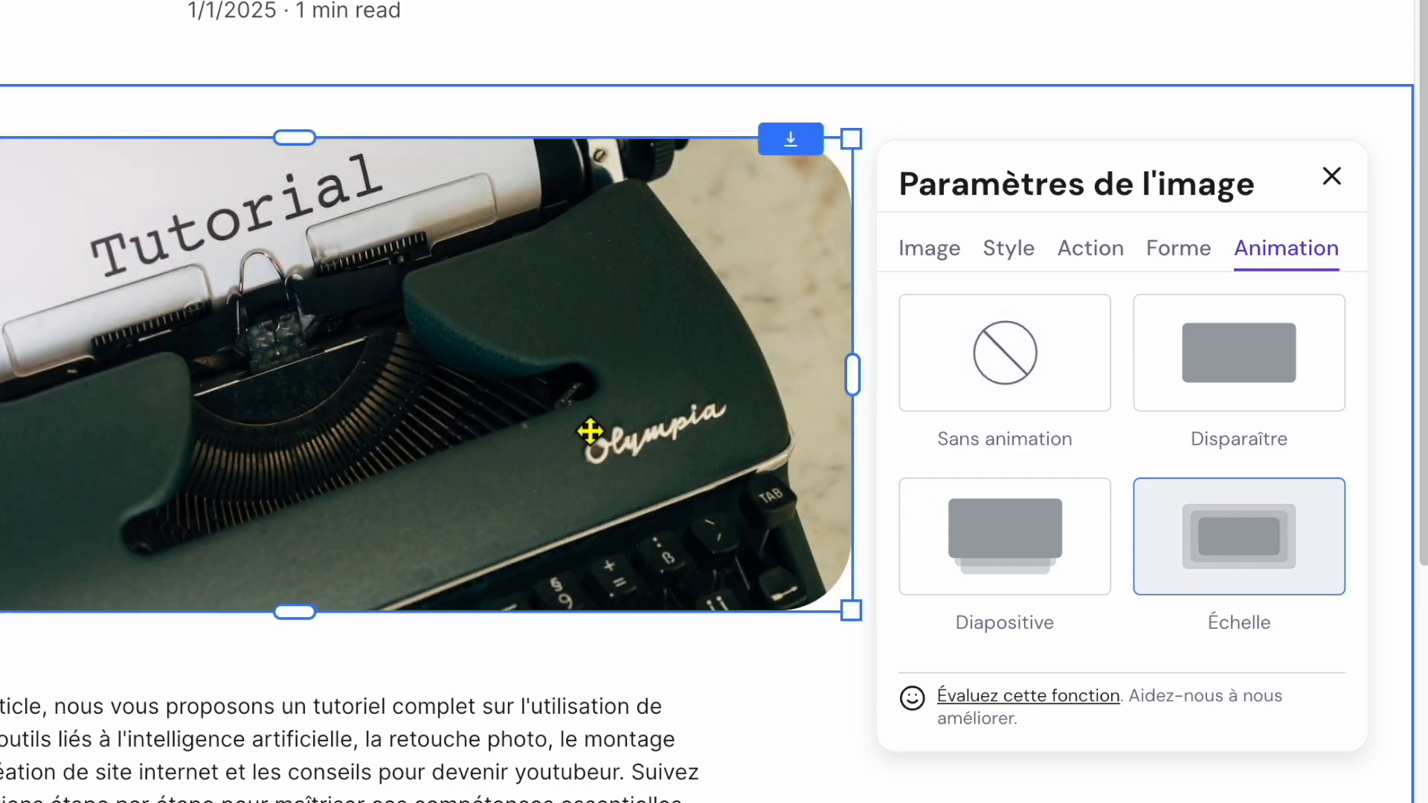
{"action": "left_click", "coordinate": [1063, 383]}
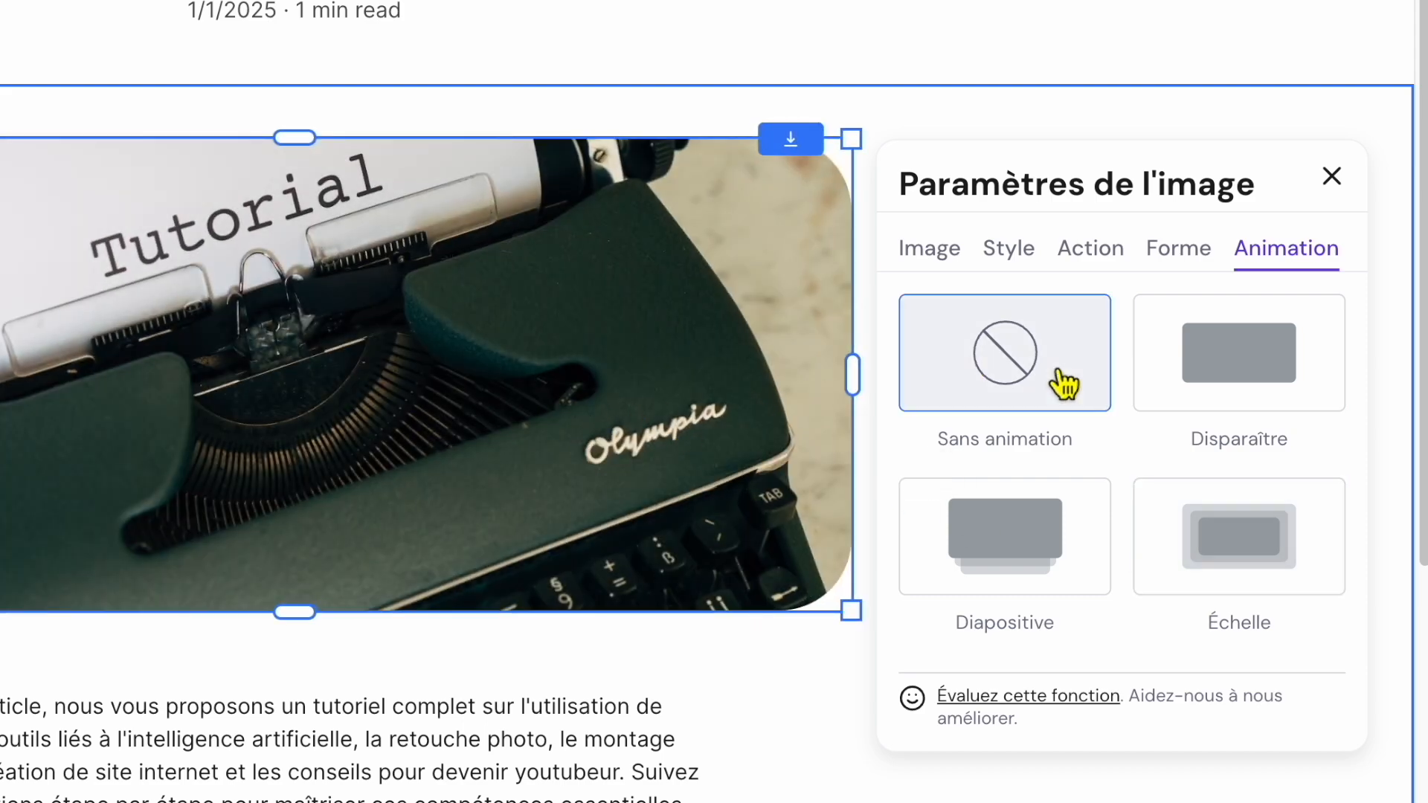
- Search the free replacement images for "caméra", browse the photos and close the media library without replacing the typewriter image
{"action": "left_click", "coordinate": [1330, 178]}
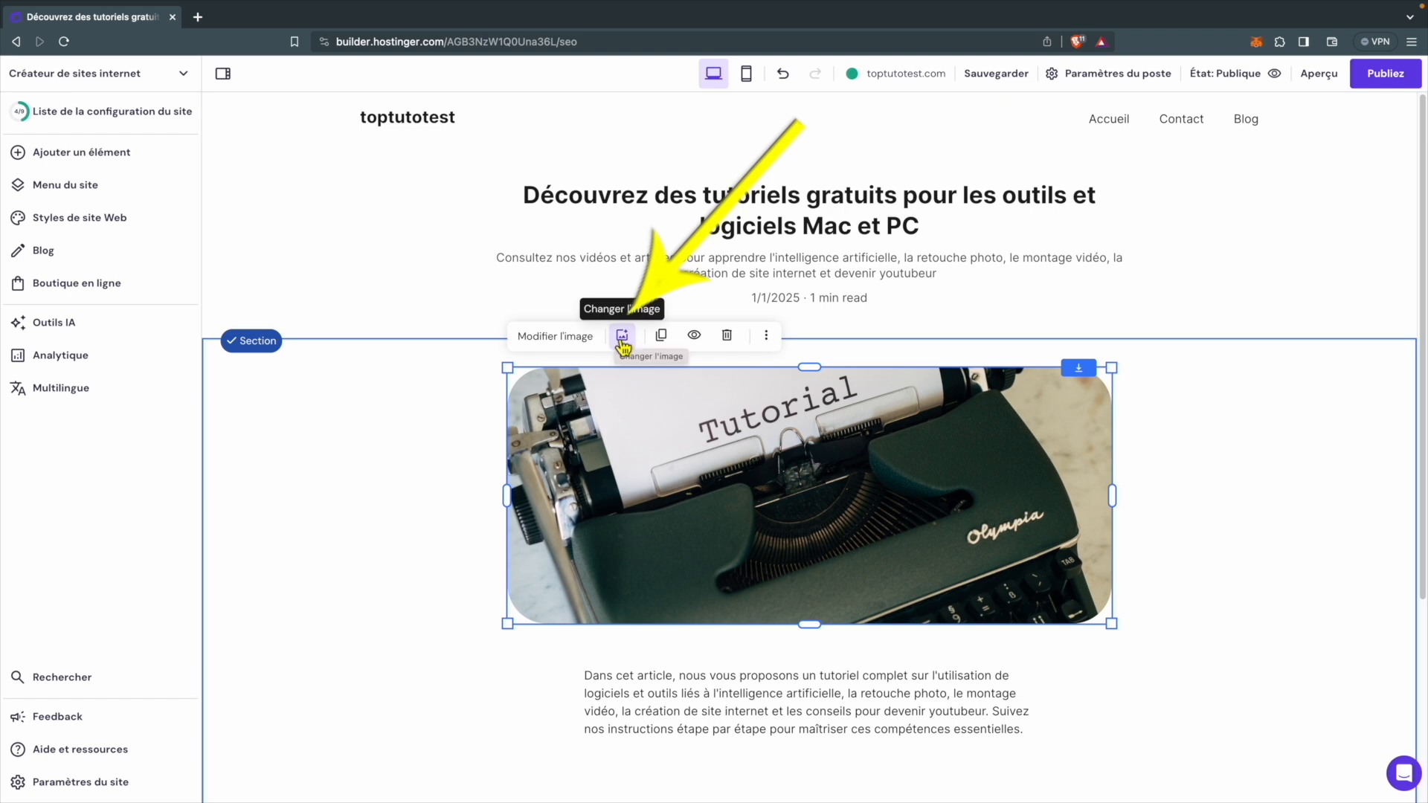
{"action": "left_click", "coordinate": [625, 338]}
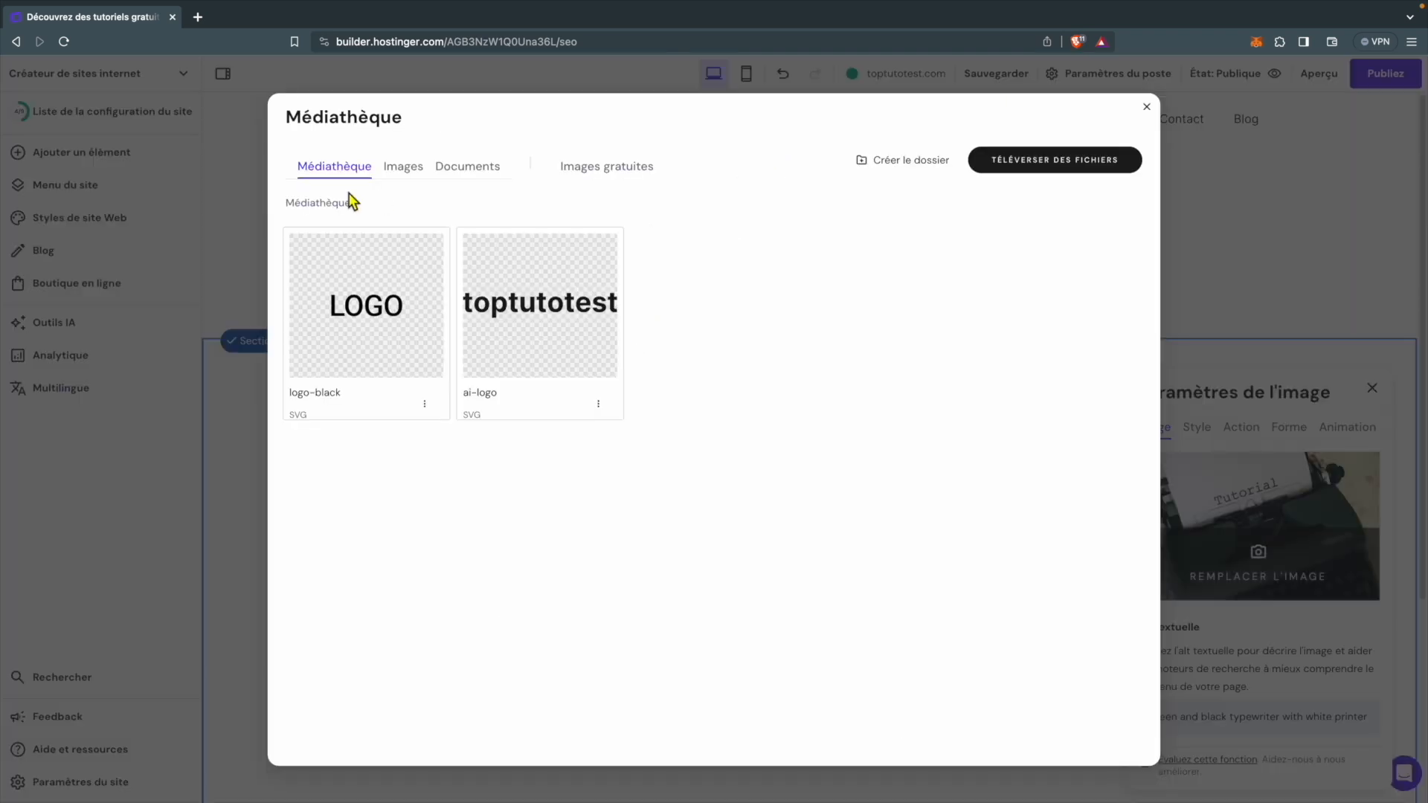
{"action": "left_click", "coordinate": [619, 172]}
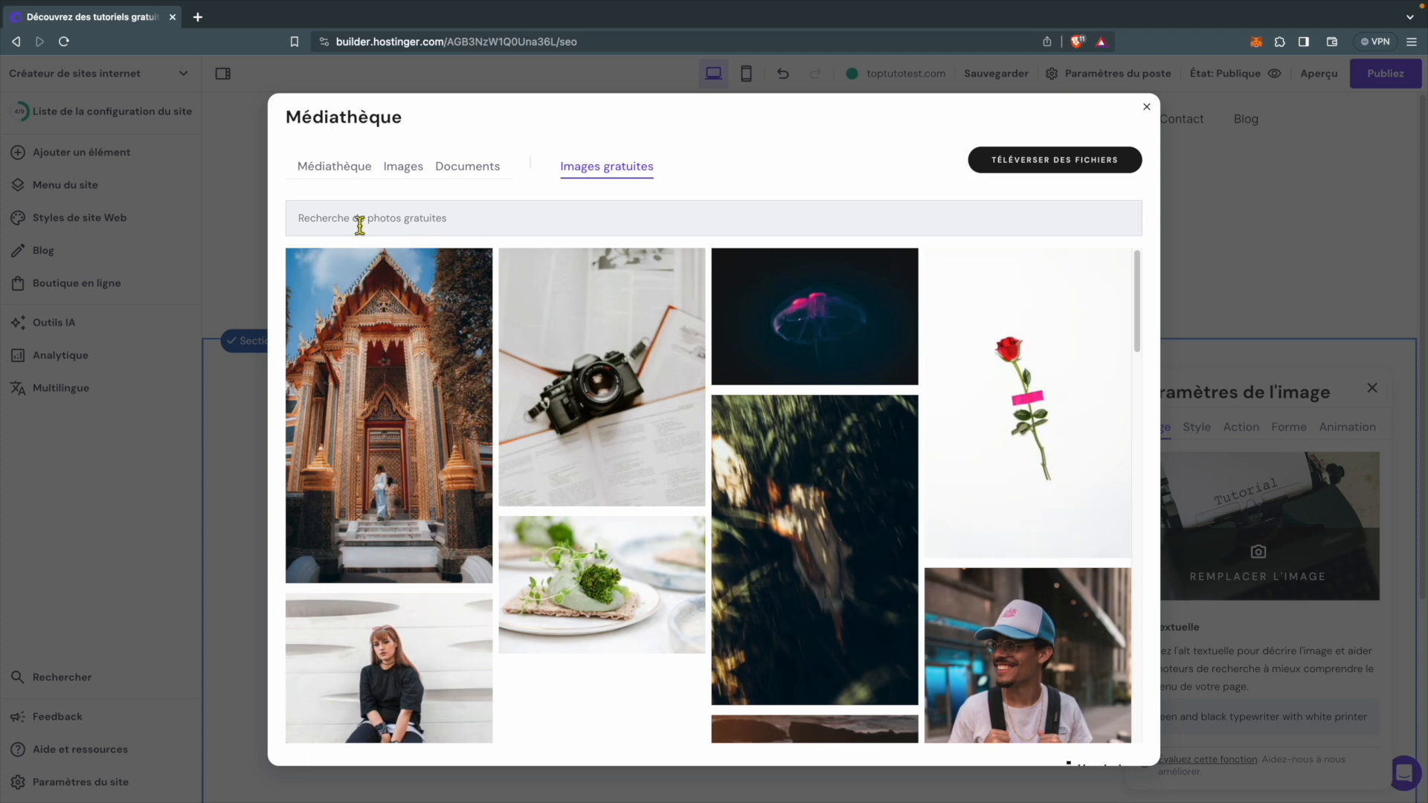
{"action": "left_click", "coordinate": [493, 223]}
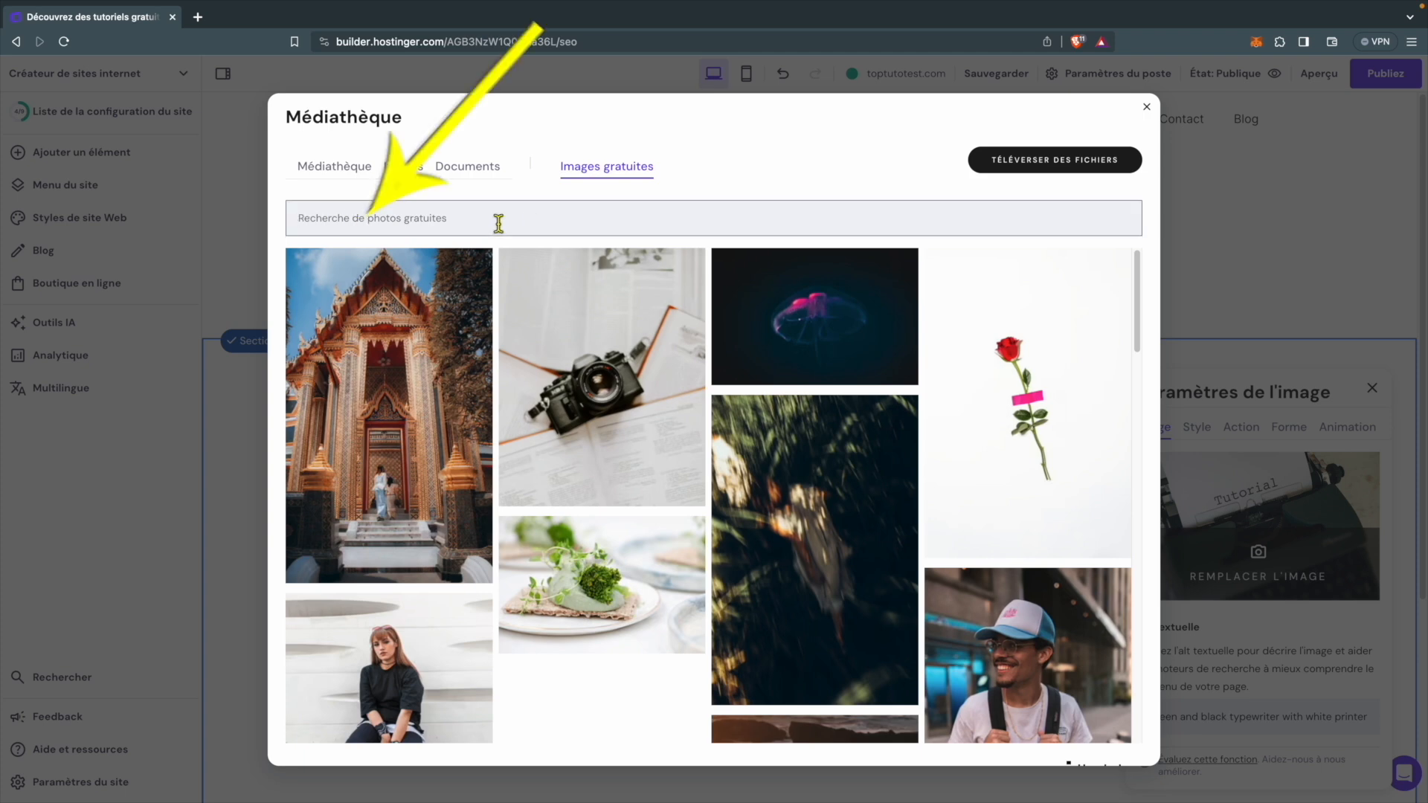
{"action": "type", "text": "caméra"}
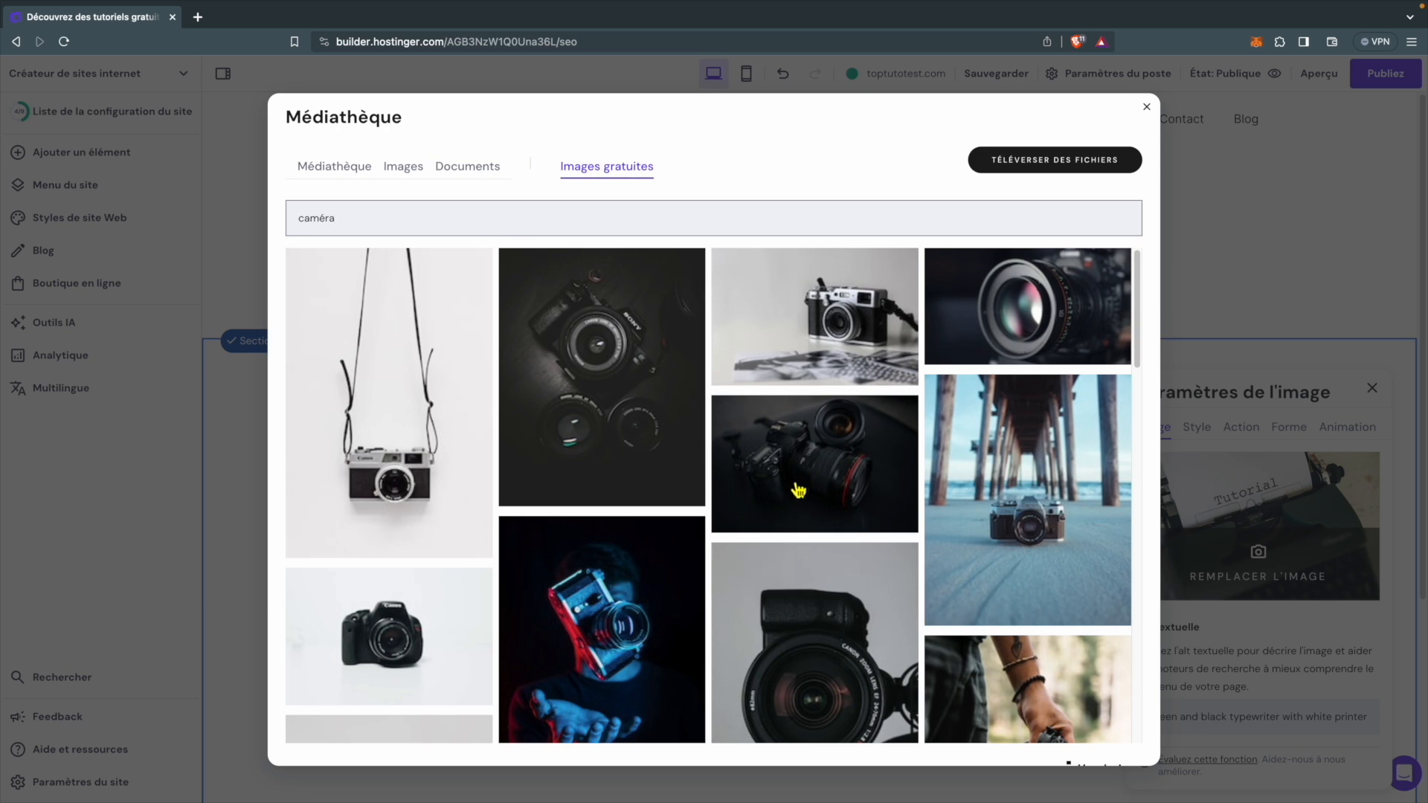
{"action": "scroll", "coordinate": [799, 490], "scroll_direction": "down", "scroll_amount": 3}
{"action": "scroll", "coordinate": [802, 482], "scroll_direction": "down", "scroll_amount": 5}
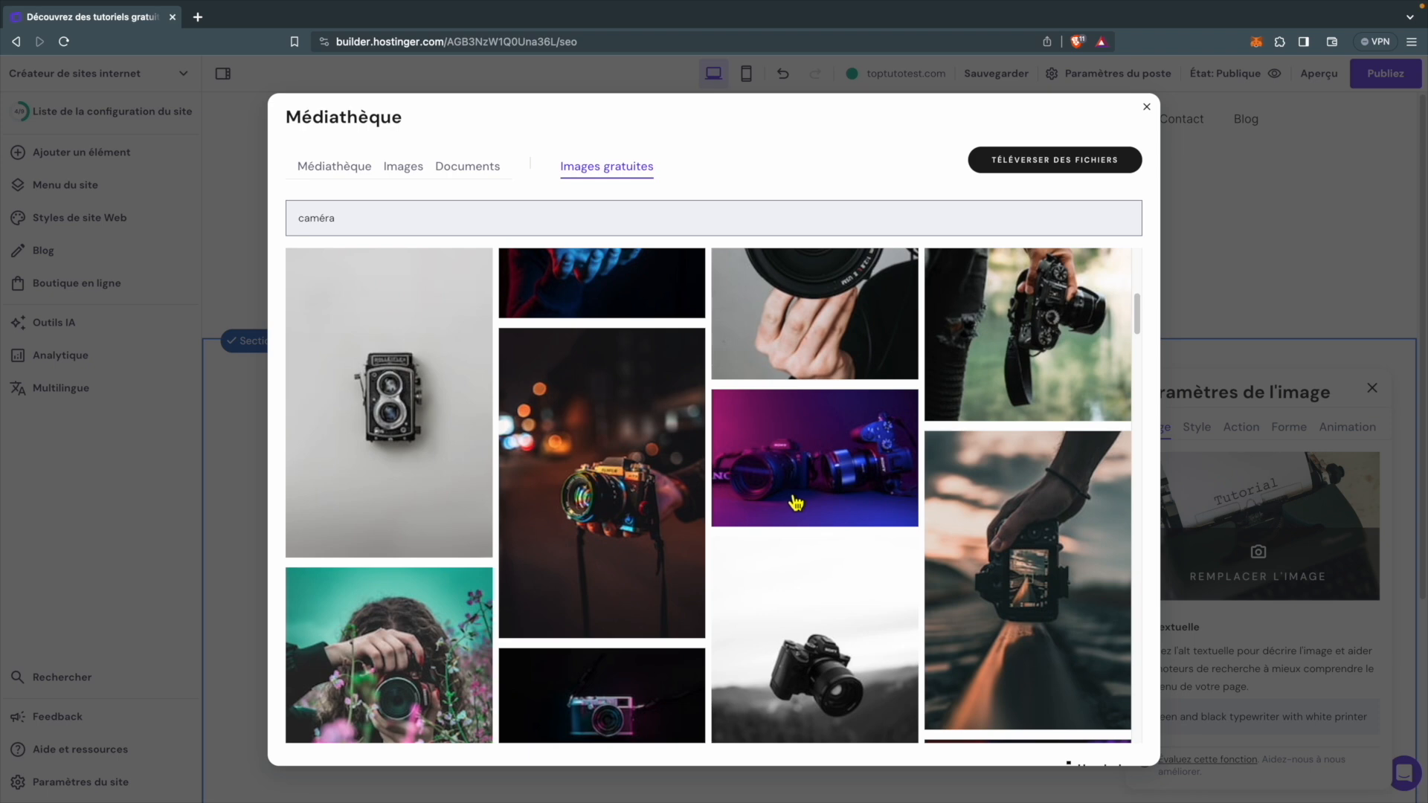
{"action": "scroll", "coordinate": [795, 503], "scroll_direction": "down", "scroll_amount": 6}
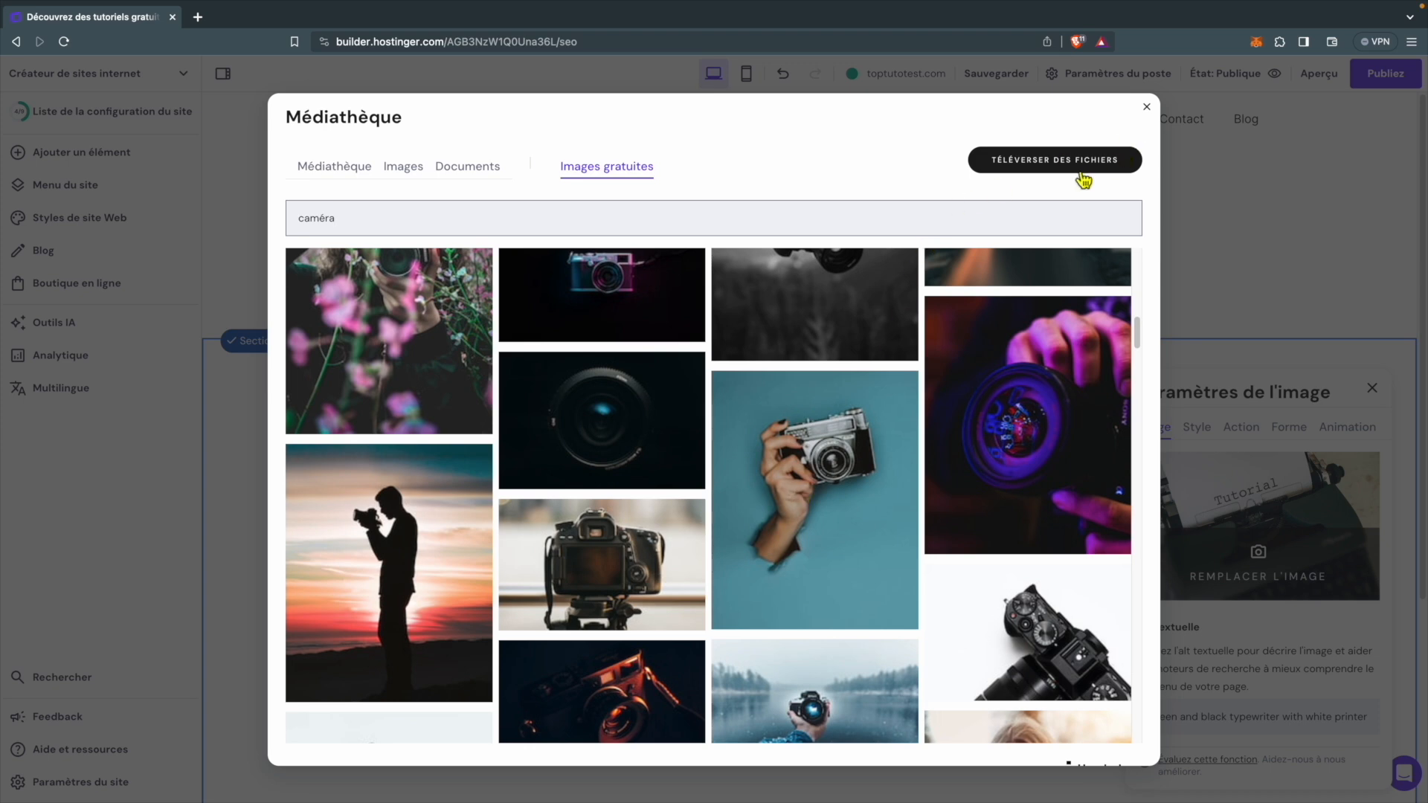
{"action": "left_click", "coordinate": [1146, 107]}
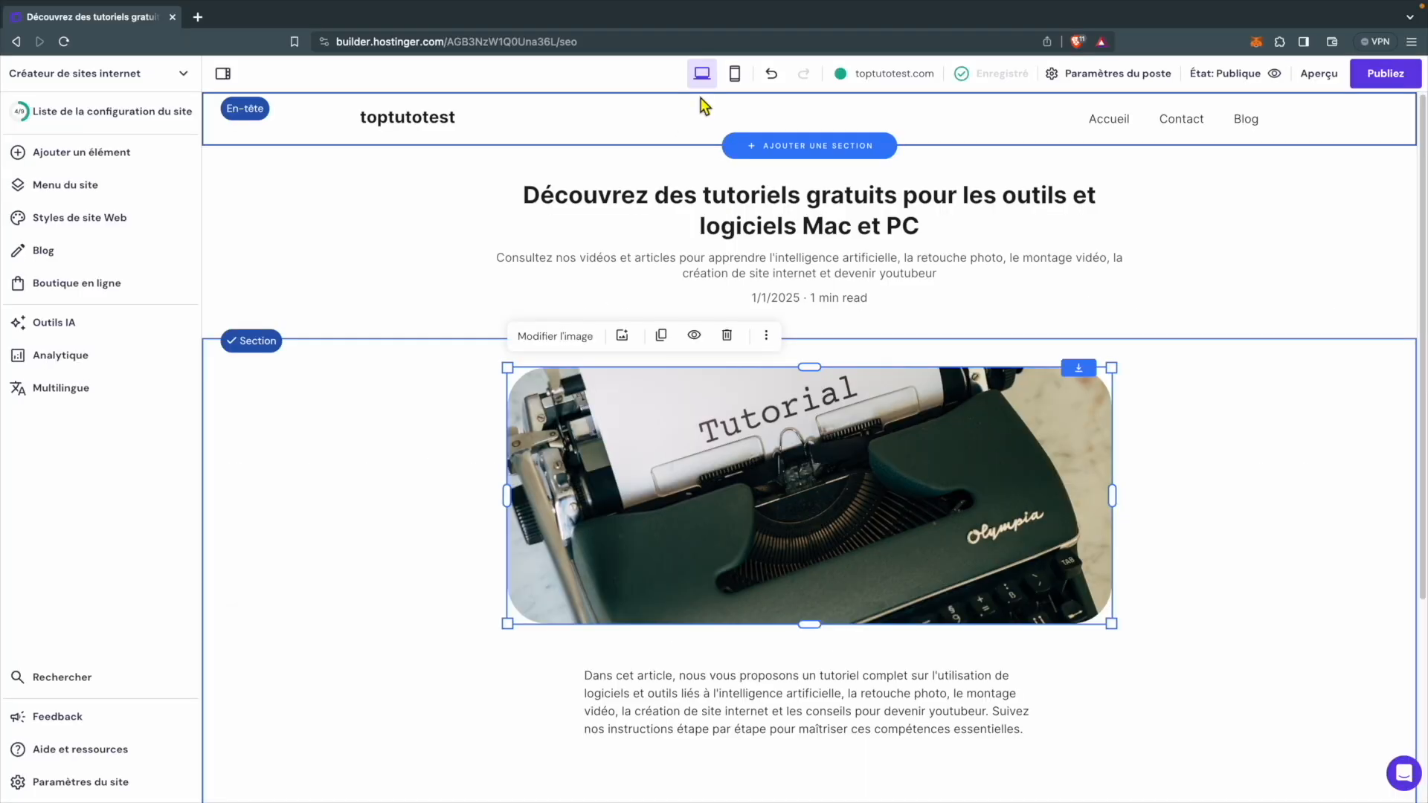
- Open the site's Accueil page, look over its sections and switch the editor to the mobile layout
{"action": "scroll", "coordinate": [362, 483], "scroll_direction": "down", "scroll_amount": 3}
{"action": "scroll", "coordinate": [402, 461], "scroll_direction": "up", "scroll_amount": 3}
{"action": "left_click", "coordinate": [1117, 123]}
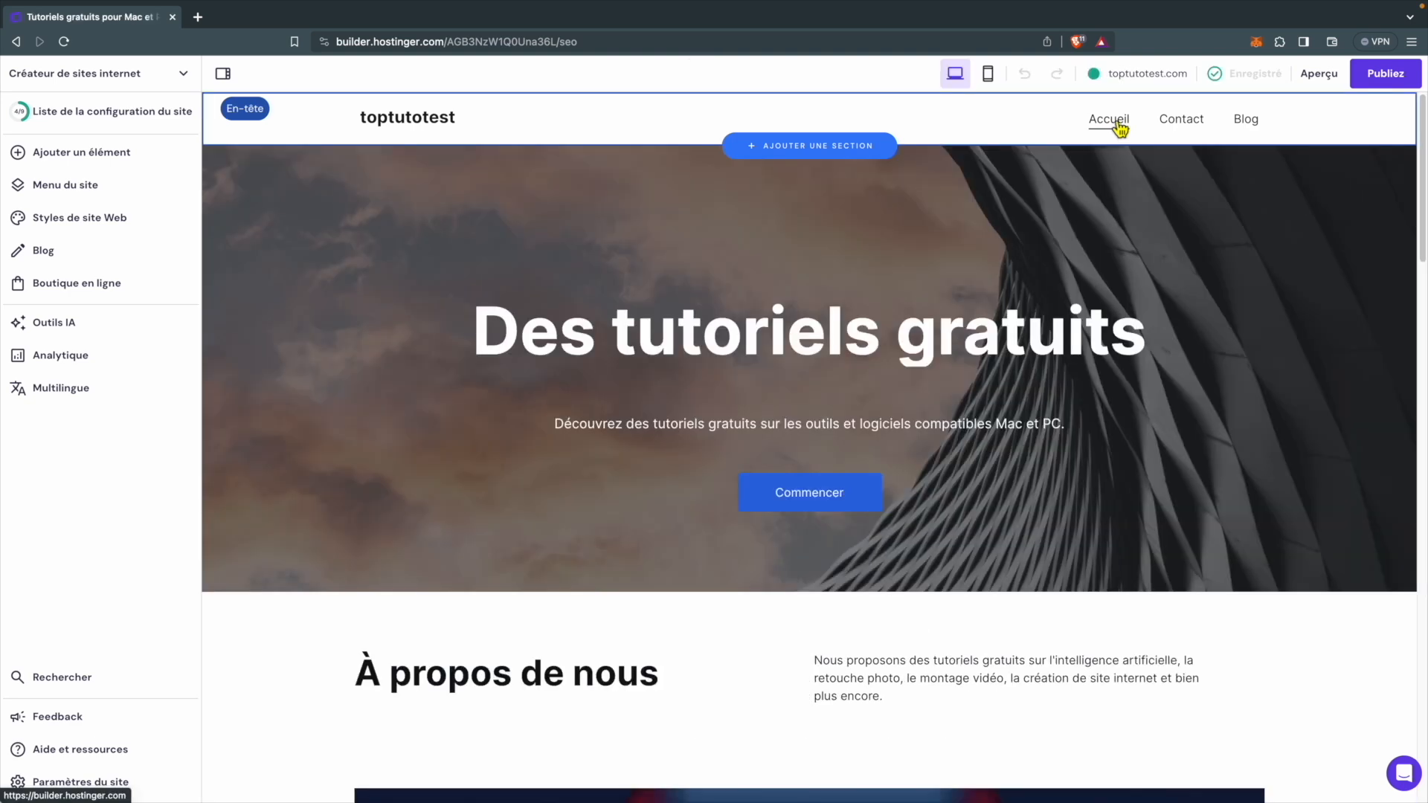
{"action": "scroll", "coordinate": [420, 468], "scroll_direction": "down", "scroll_amount": 3}
{"action": "scroll", "coordinate": [419, 470], "scroll_direction": "down", "scroll_amount": 5}
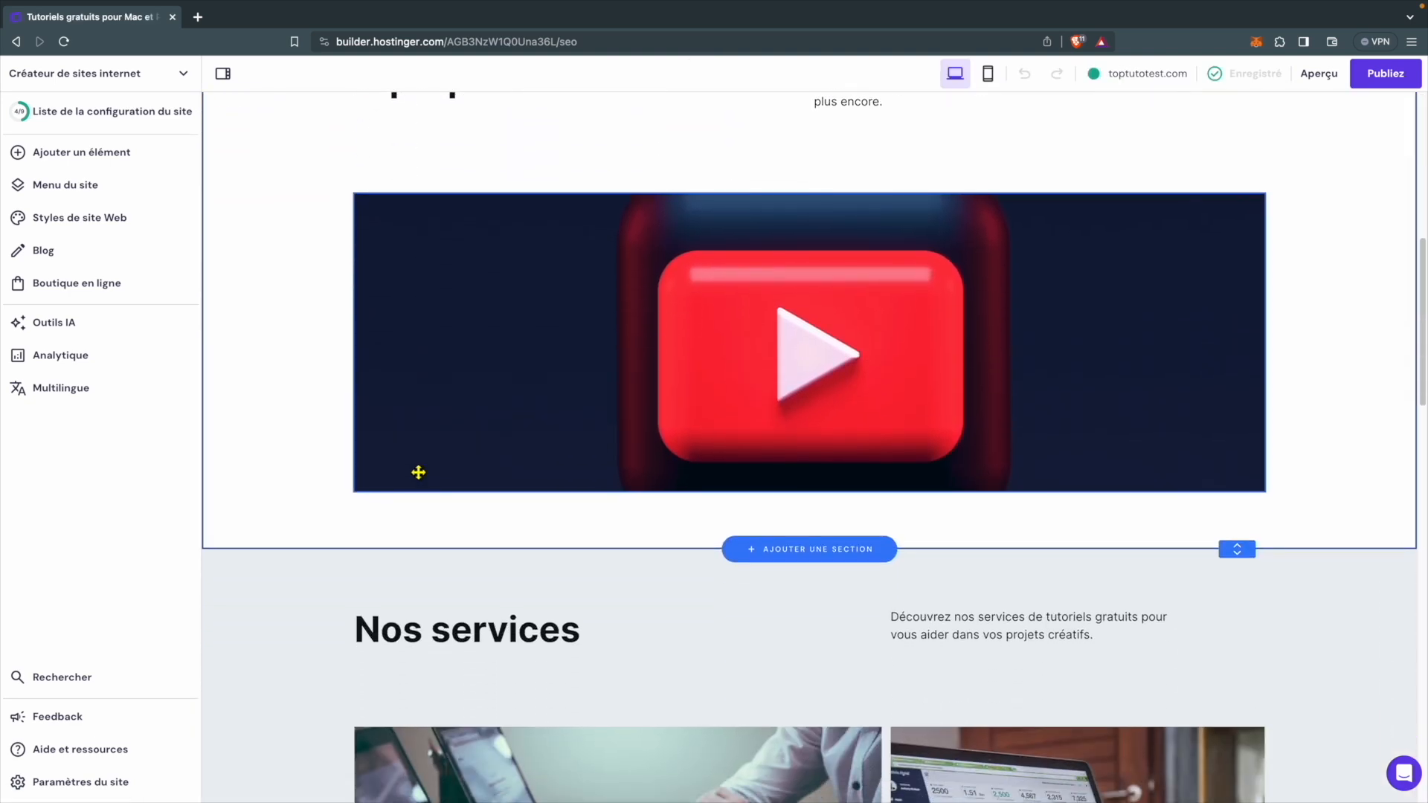
{"action": "scroll", "coordinate": [418, 472], "scroll_direction": "up", "scroll_amount": 8}
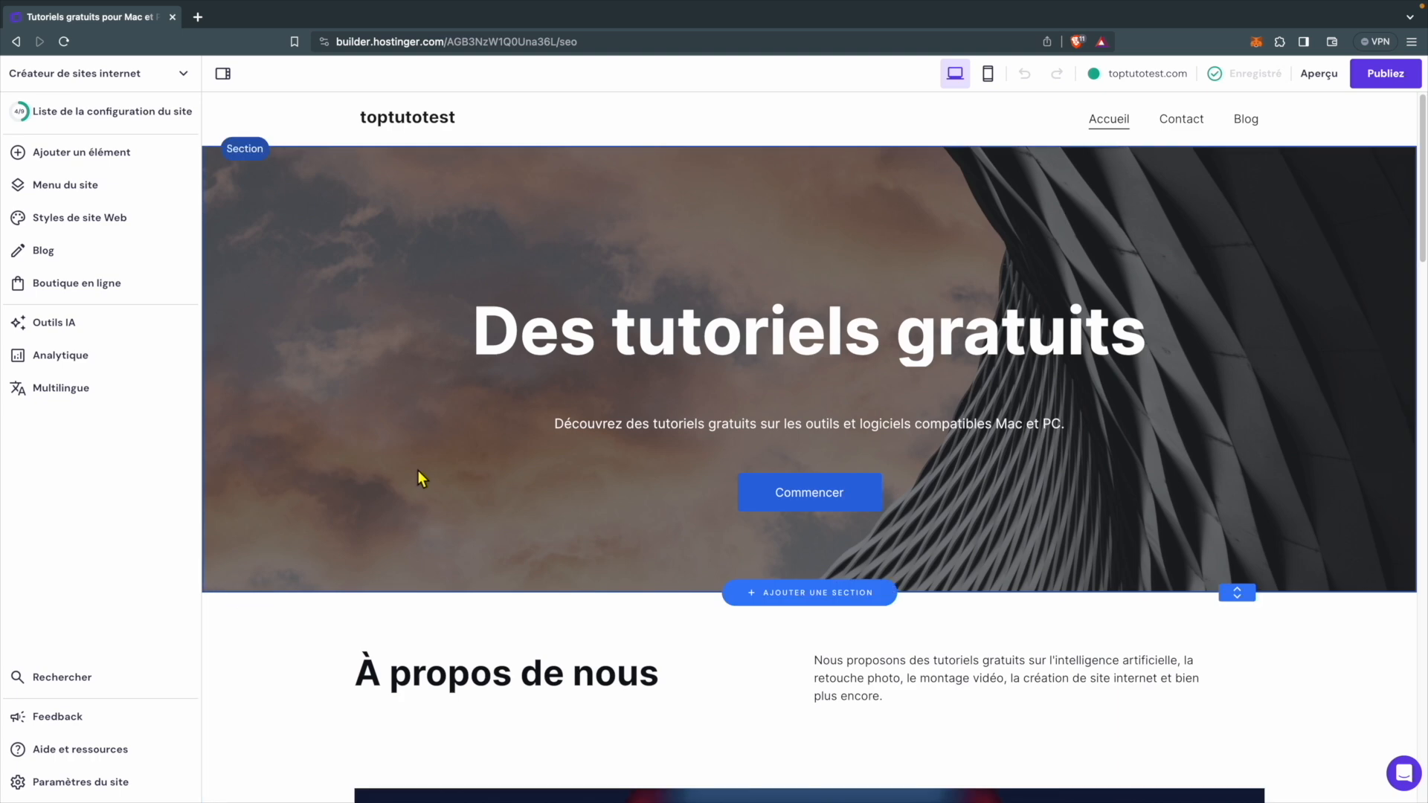
{"action": "left_click", "coordinate": [988, 75]}
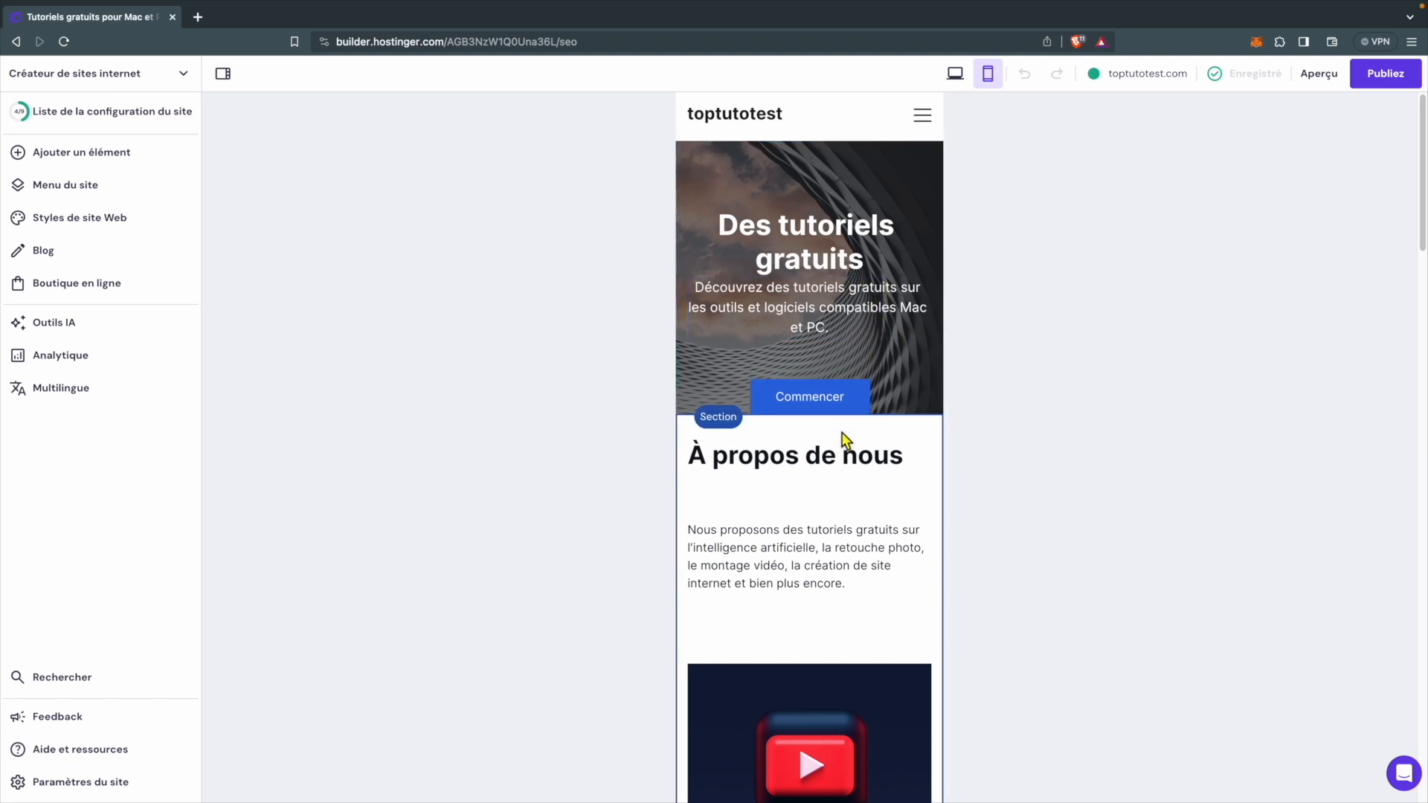
- Lower the "À propos de nous" heading slightly in the mobile layout and narrow its text box from both sides
{"action": "scroll", "coordinate": [845, 441], "scroll_direction": "down", "scroll_amount": 3}
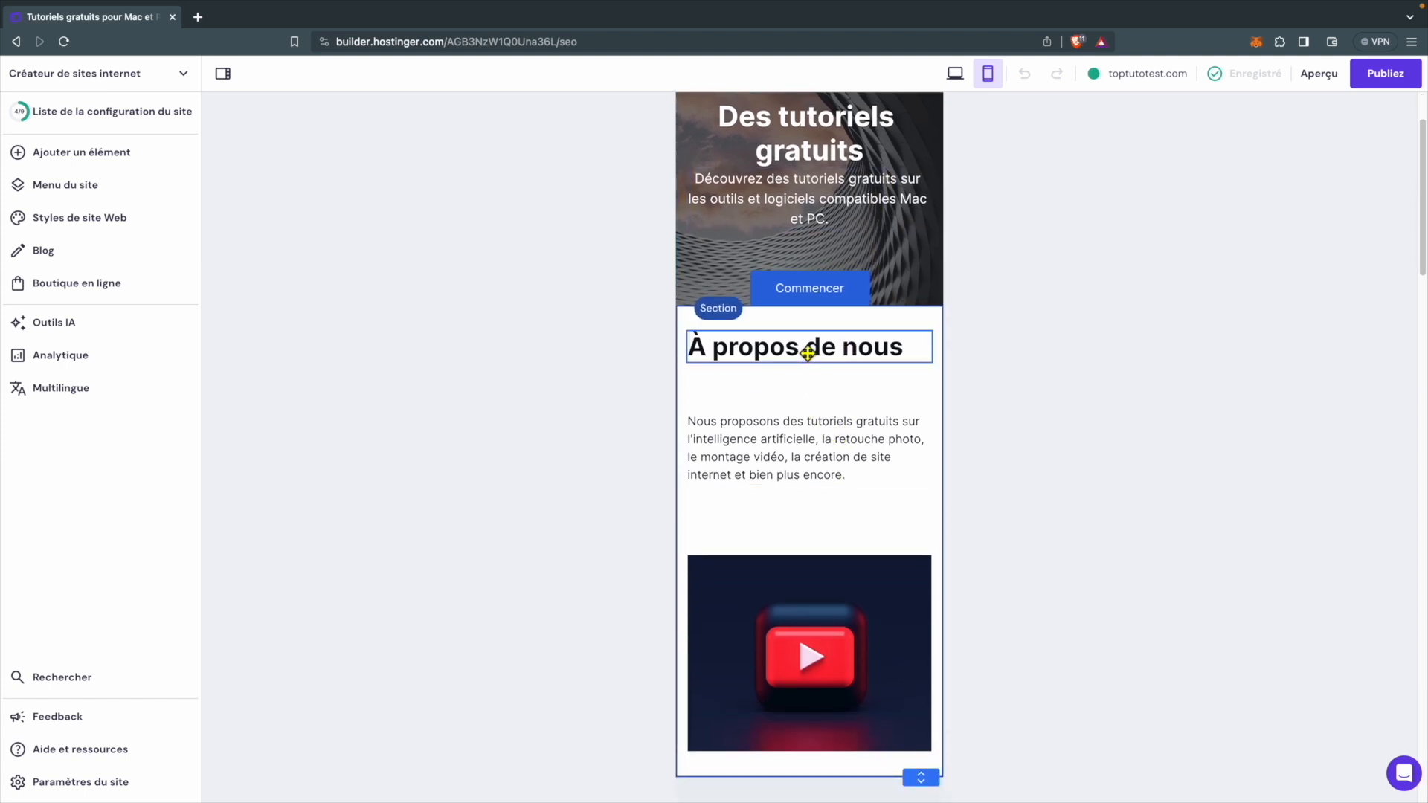
{"action": "left_click_drag", "start_coordinate": [807, 353], "coordinate": [801, 372]}
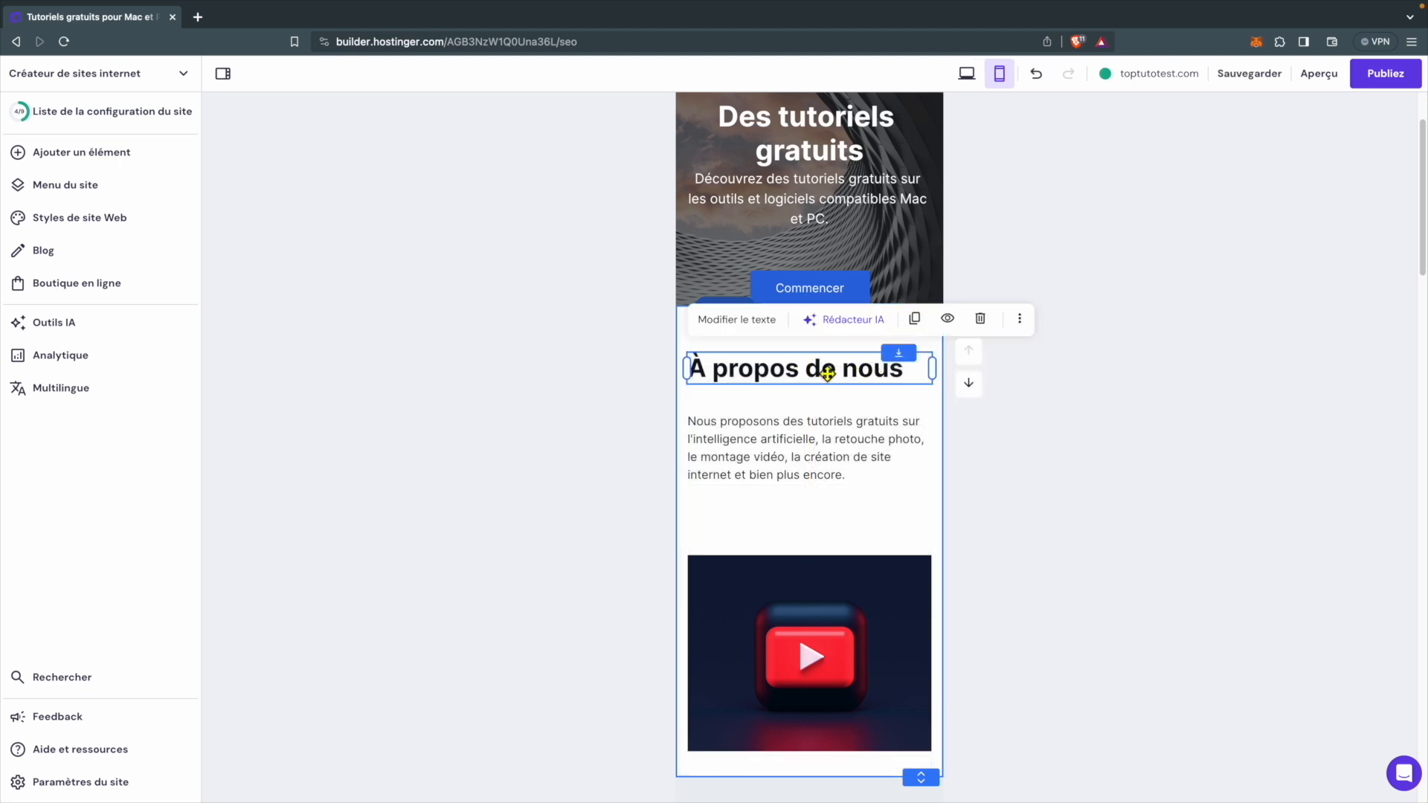
{"action": "left_click_drag", "start_coordinate": [833, 371], "coordinate": [839, 371]}
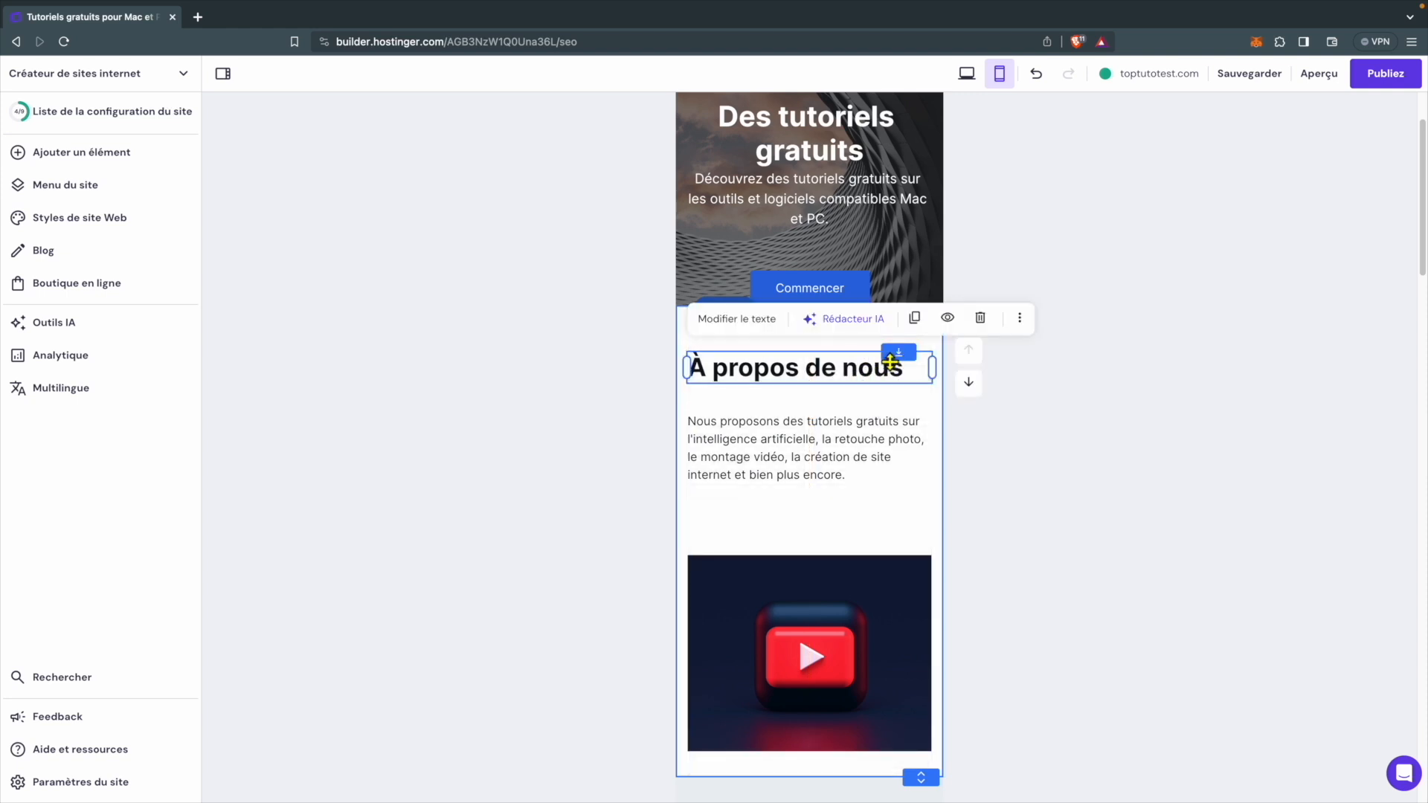
{"action": "left_click_drag", "start_coordinate": [935, 372], "coordinate": [927, 377]}
{"action": "mouse_move", "coordinate": [686, 368]}
{"action": "left_mouse_down"}
{"action": "mouse_move", "coordinate": [719, 377]}
{"action": "mouse_move", "coordinate": [704, 375]}
{"action": "left_mouse_up"}
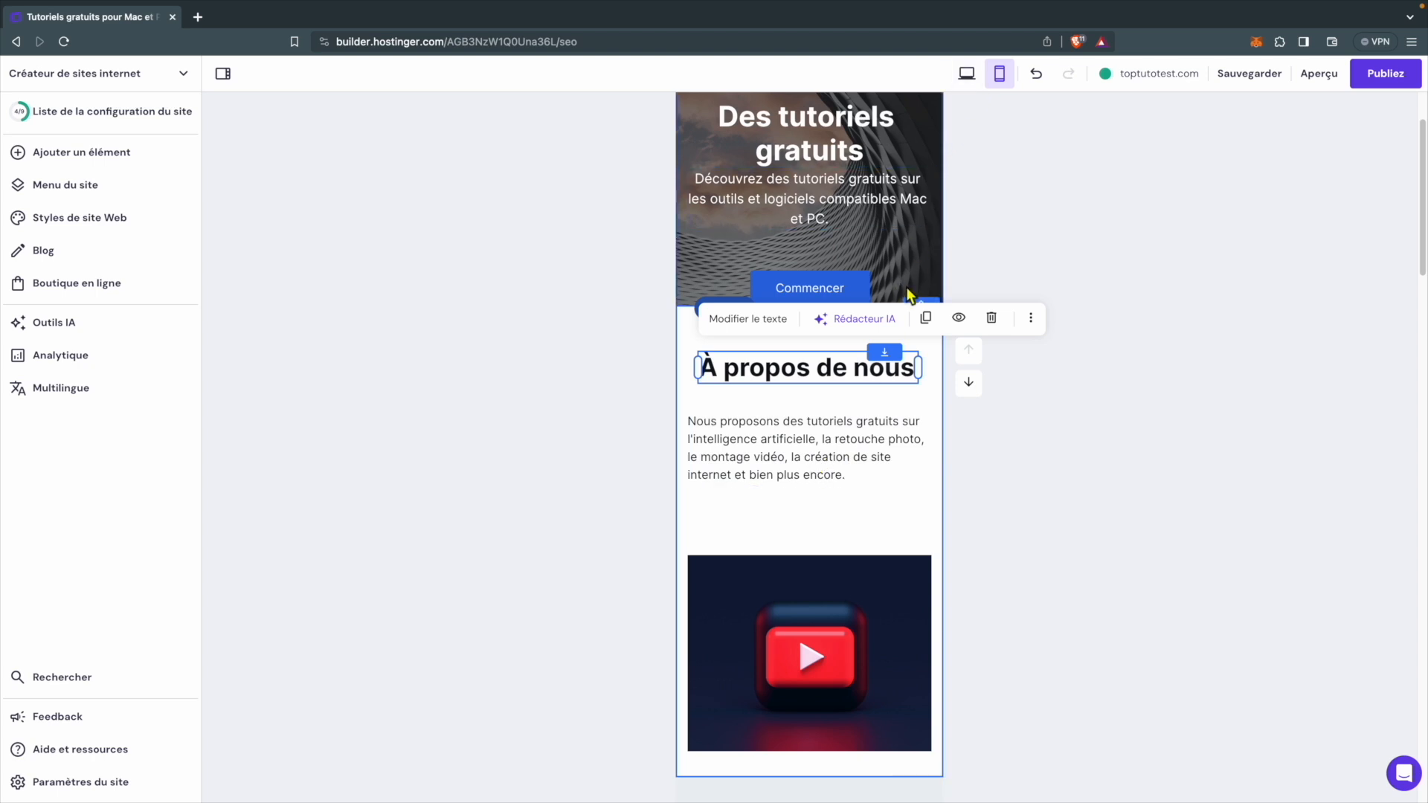
- Reorder the "À propos de nous" heading below the red play button image and shift it closer to that image
{"action": "left_click", "coordinate": [968, 385]}
{"action": "left_click", "coordinate": [966, 386]}
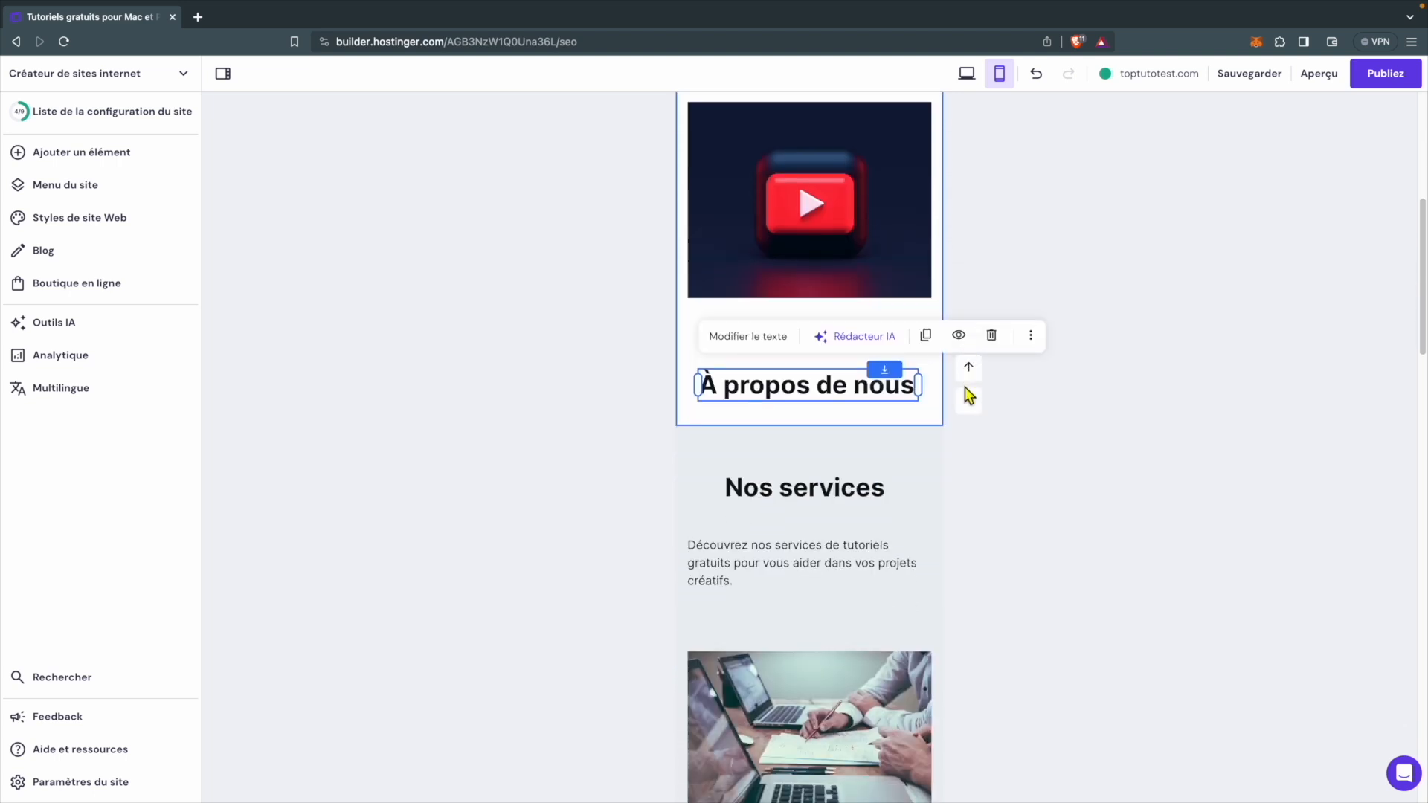
{"action": "left_click_drag", "start_coordinate": [848, 383], "coordinate": [841, 331]}
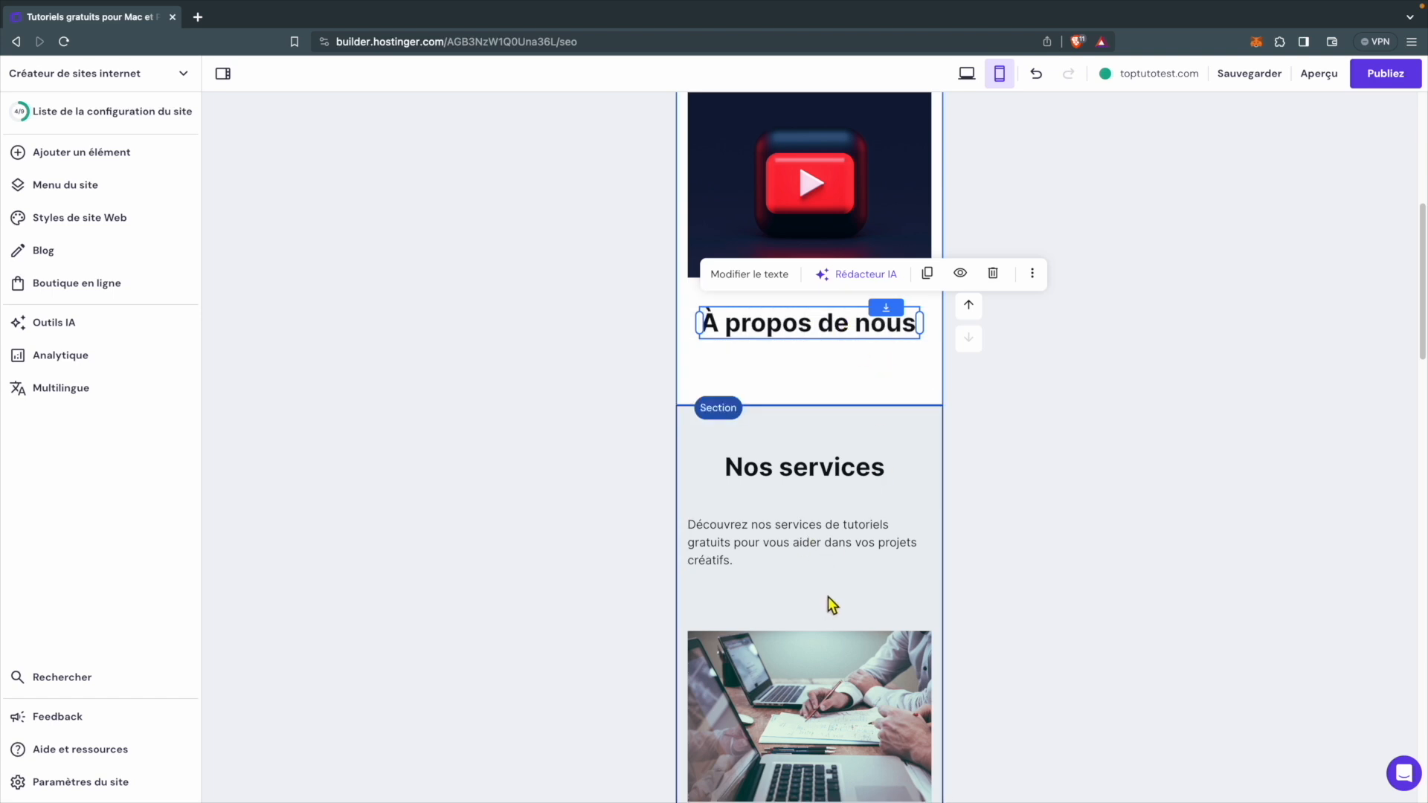
- Look over the mobile "Nos services" section and start publishing the site
{"action": "scroll", "coordinate": [828, 596], "scroll_direction": "down", "scroll_amount": 5}
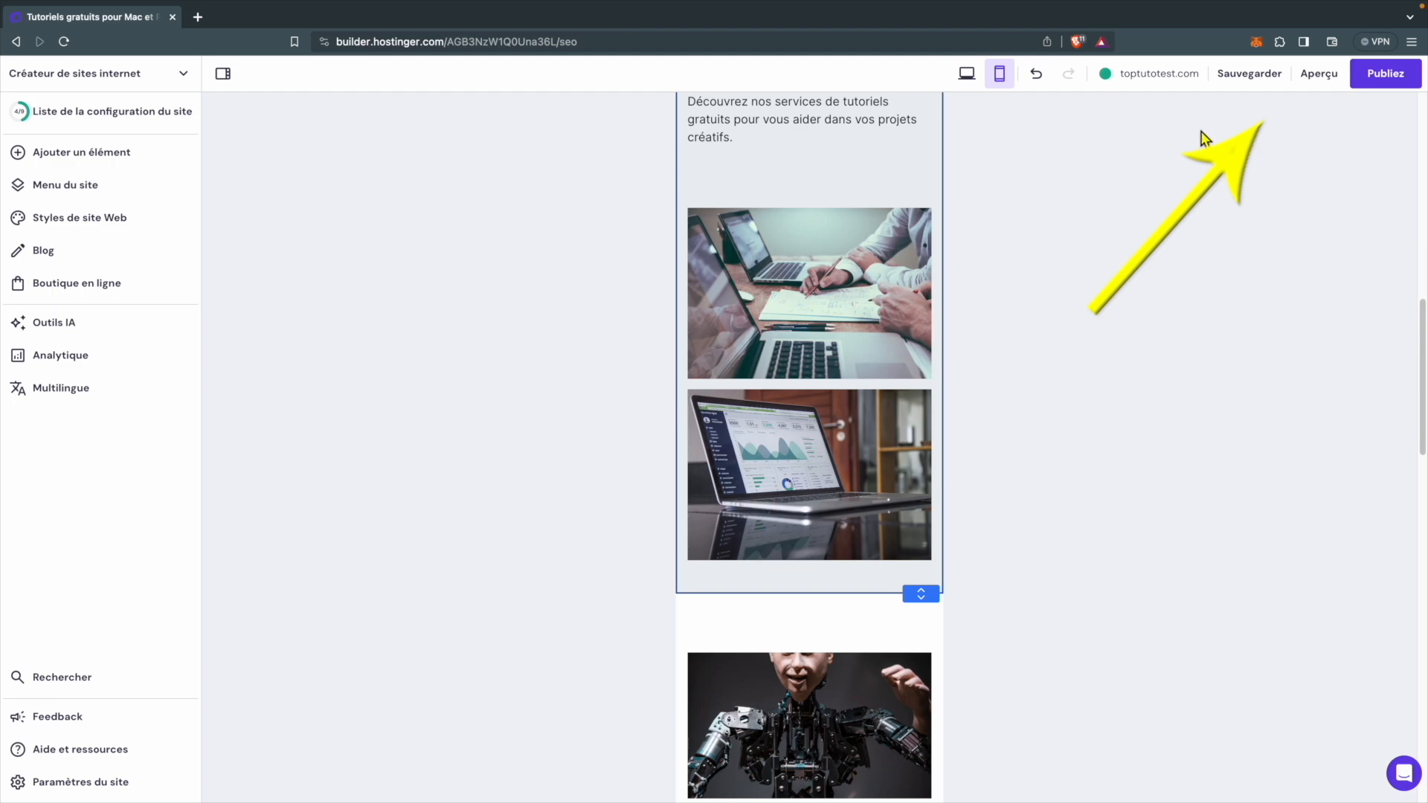
{"action": "mouse_move", "coordinate": [1257, 83]}
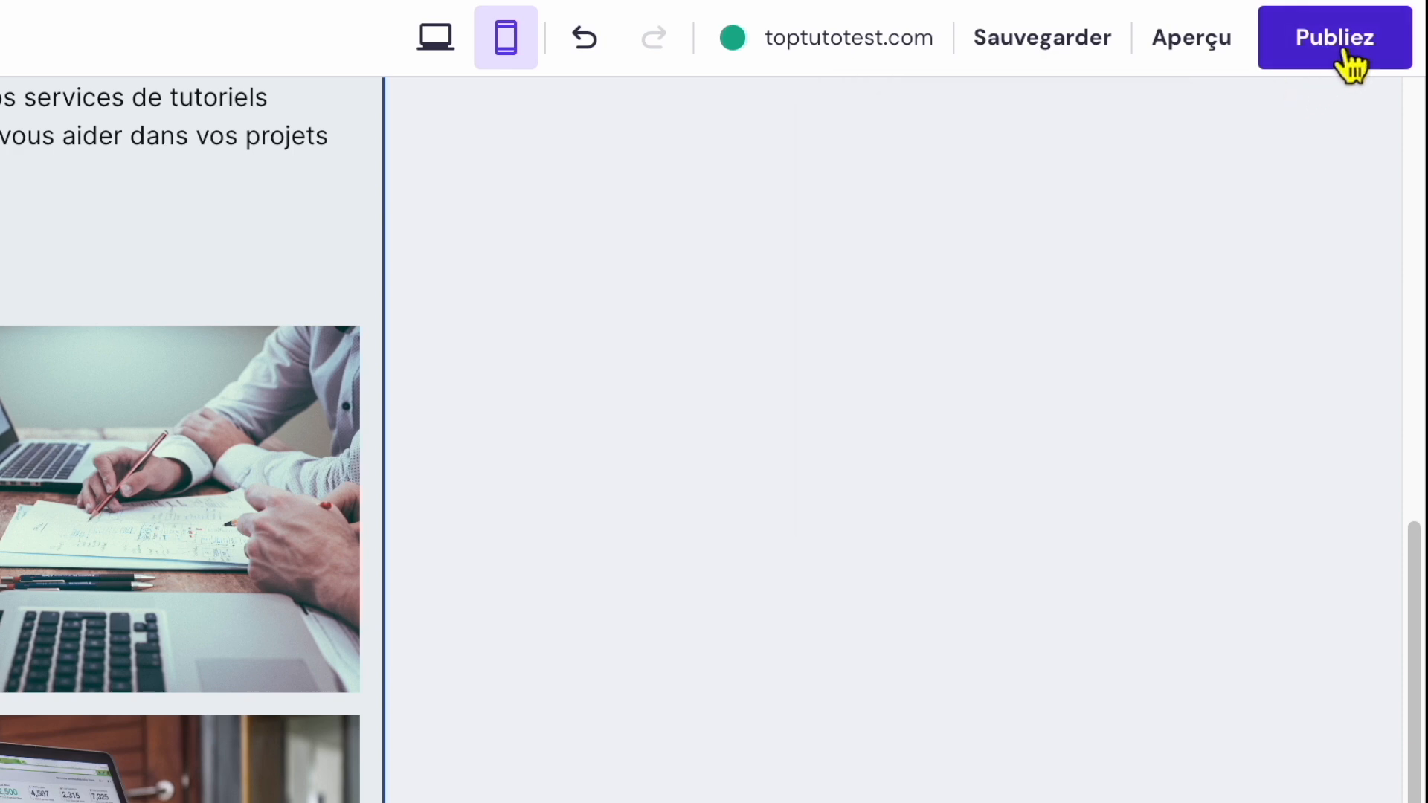
{"action": "left_click", "coordinate": [1345, 52]}
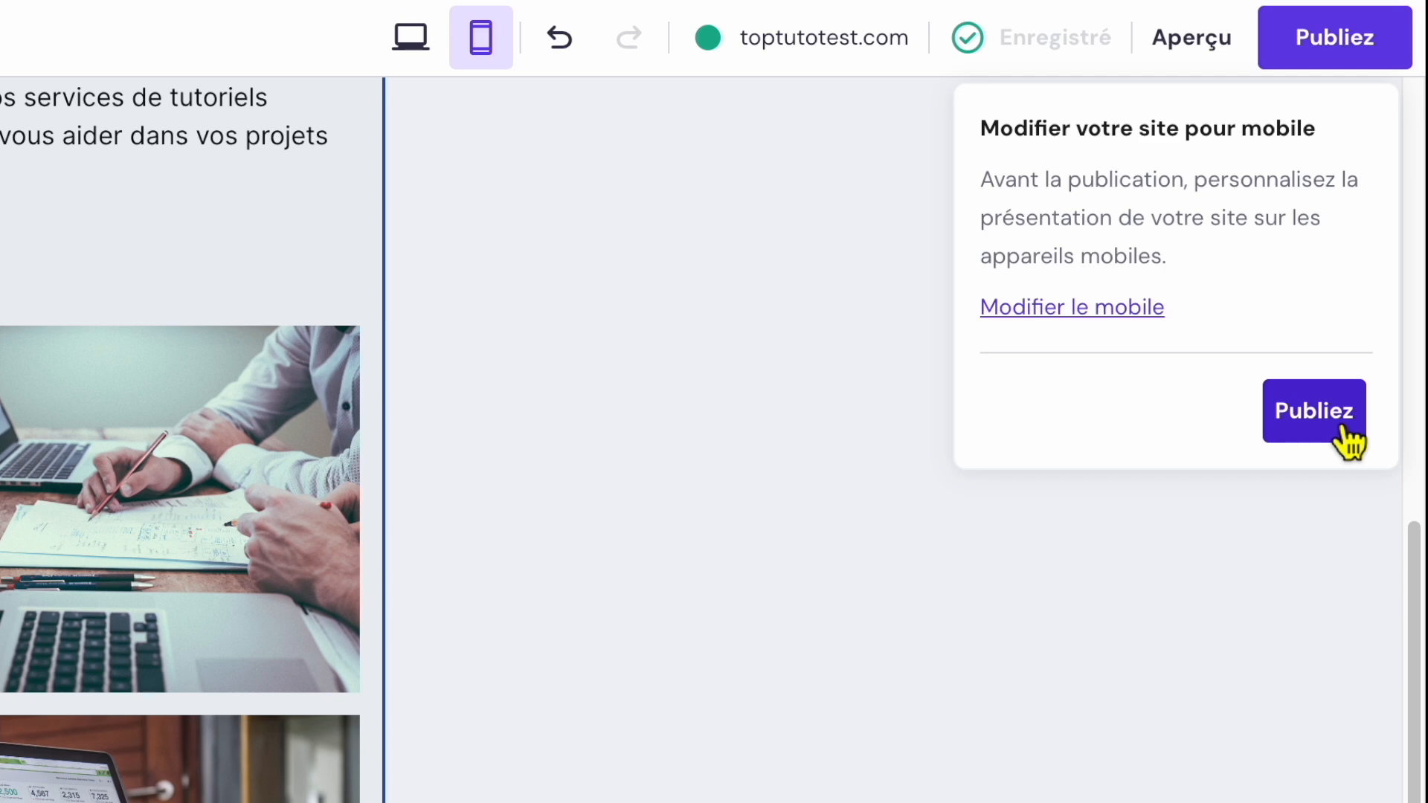
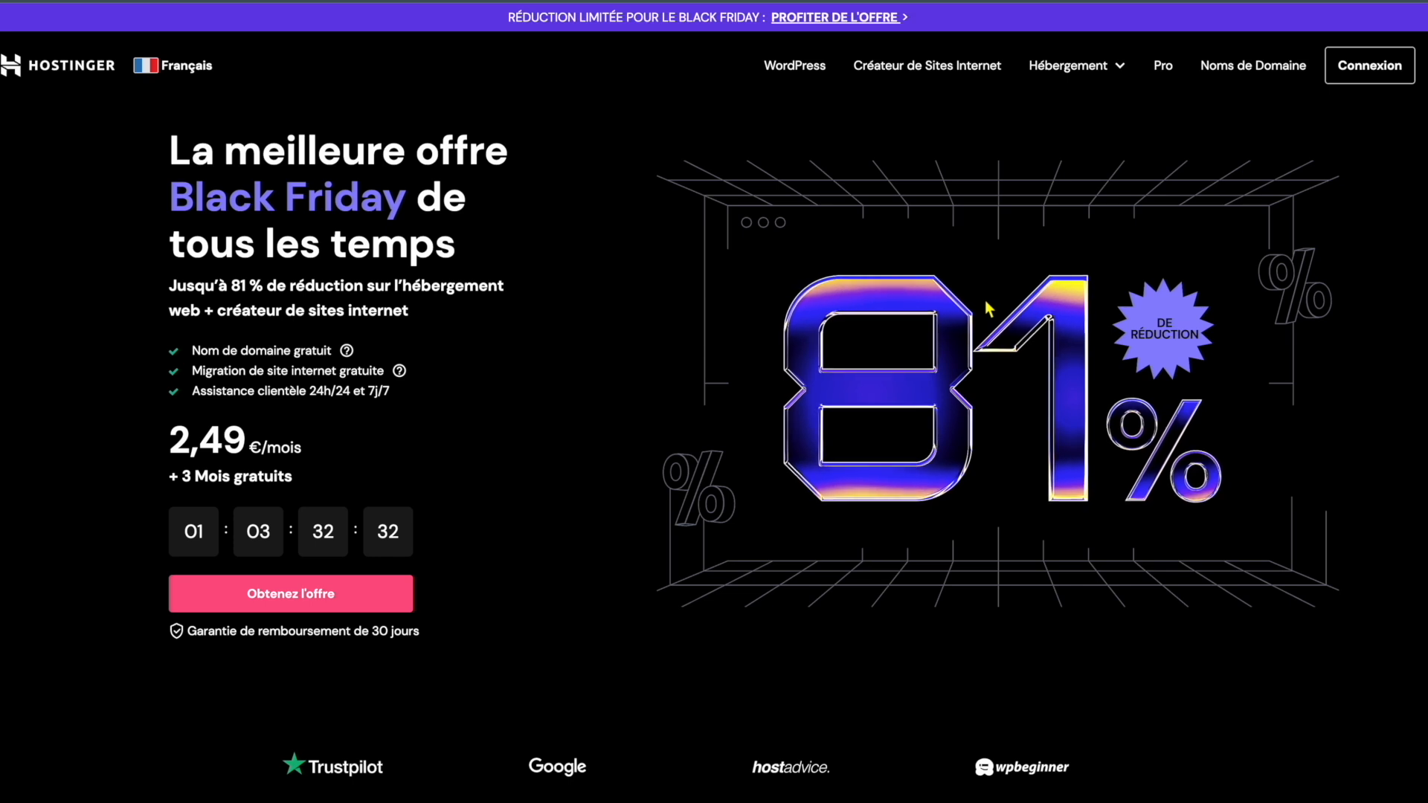
- Open Hostinger's Hébergement Web page and compare the prices and features of the Single, Premium, Business and Cloud Startup plans
{"action": "left_click", "coordinate": [1084, 71]}
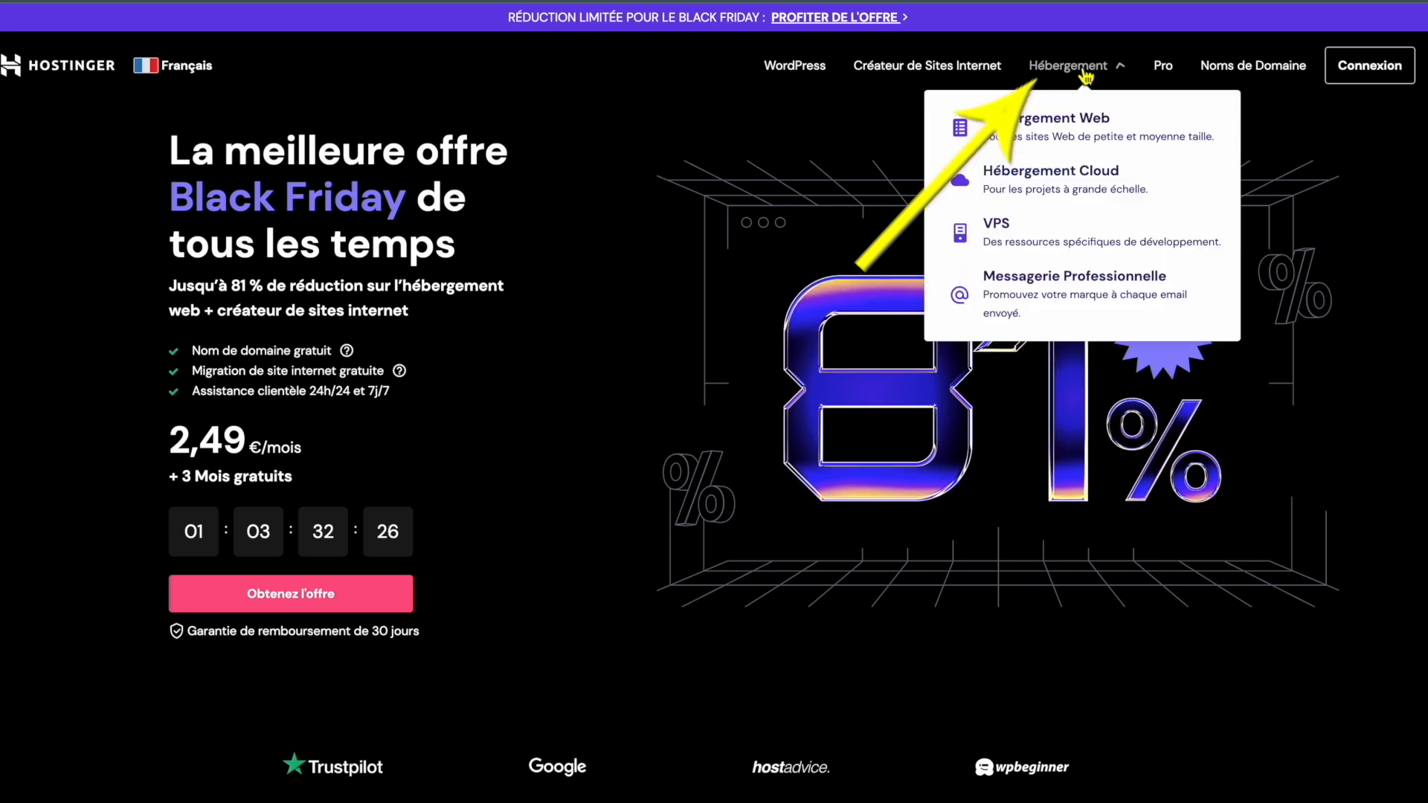
{"action": "left_click", "coordinate": [967, 136]}
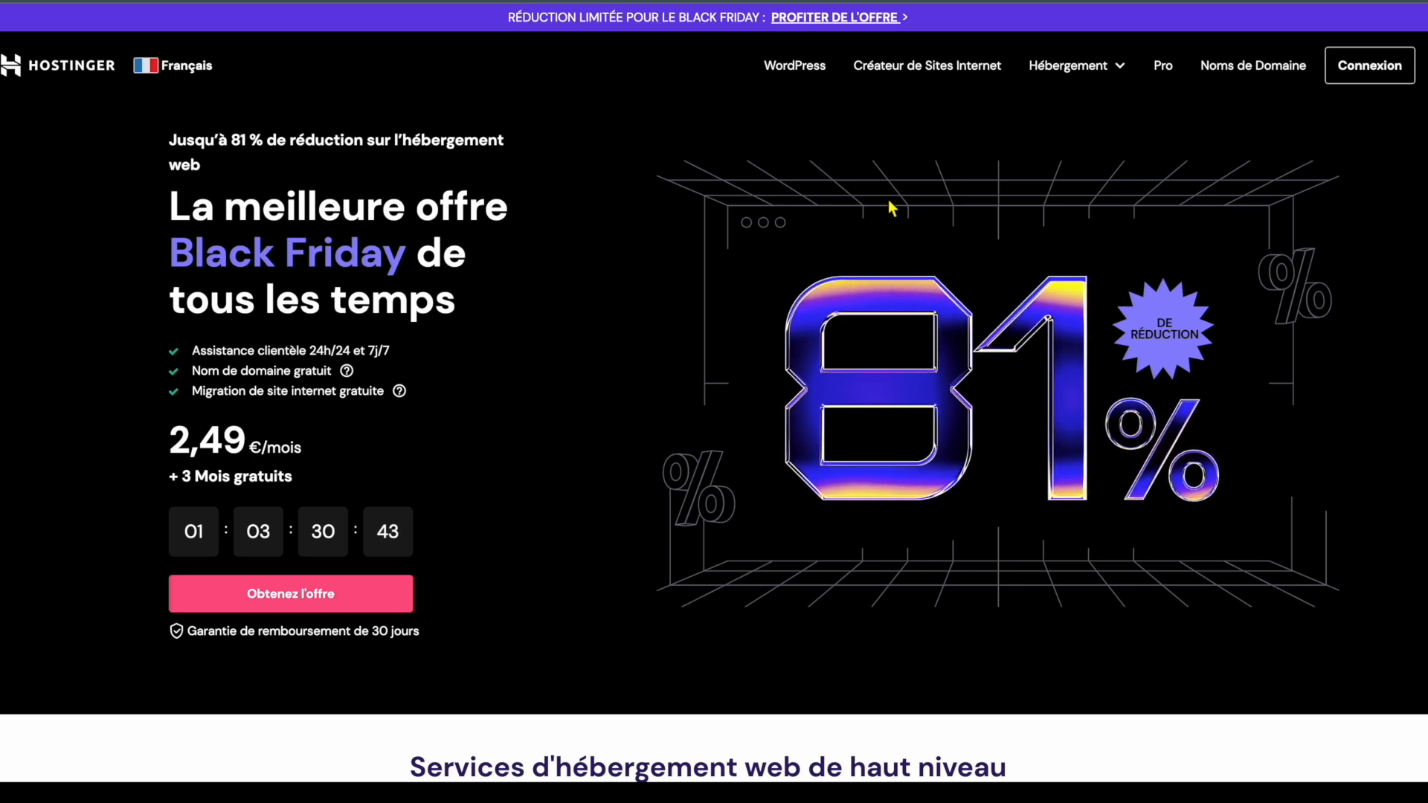
{"action": "scroll", "coordinate": [877, 223], "scroll_direction": "down", "scroll_amount": 2}
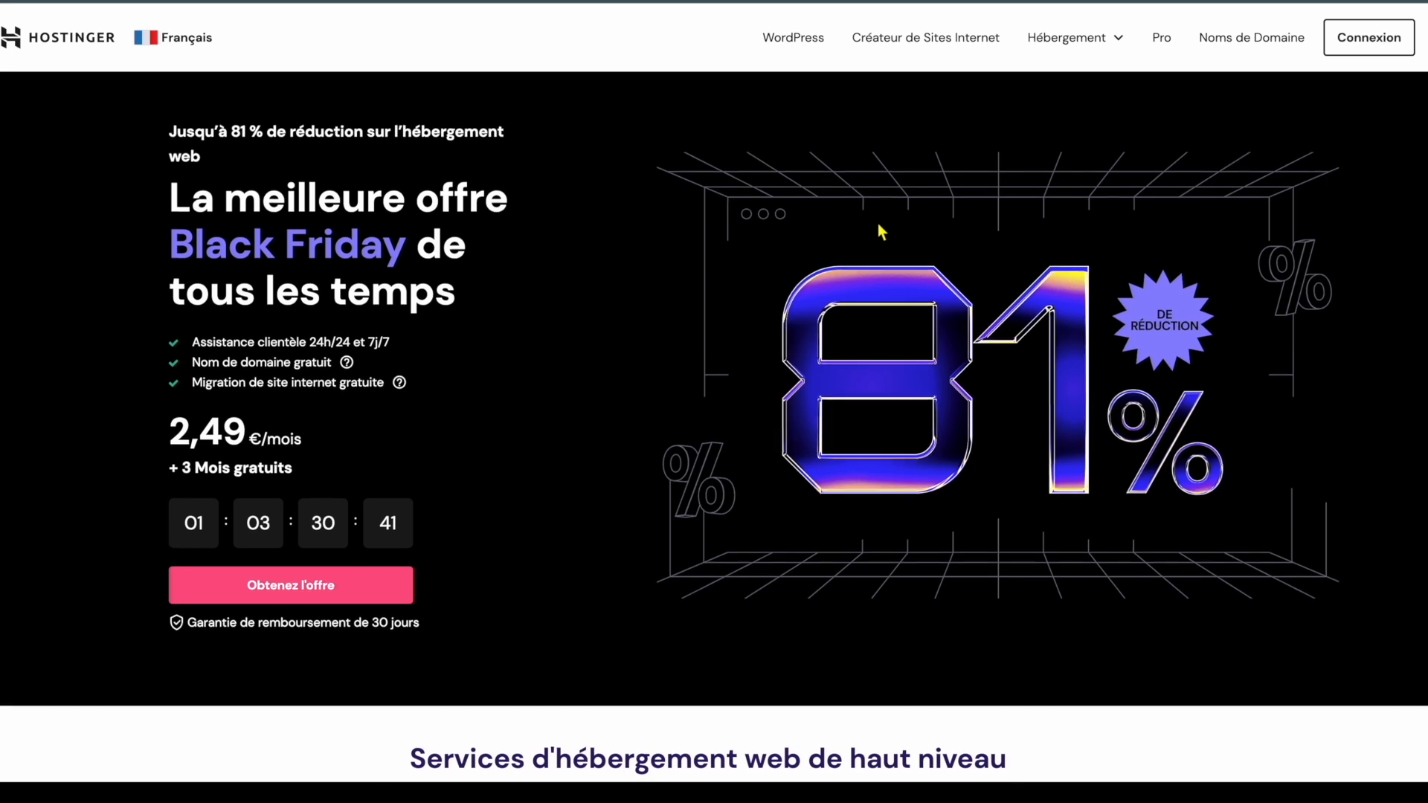
{"action": "scroll", "coordinate": [883, 247], "scroll_direction": "down", "scroll_amount": 1}
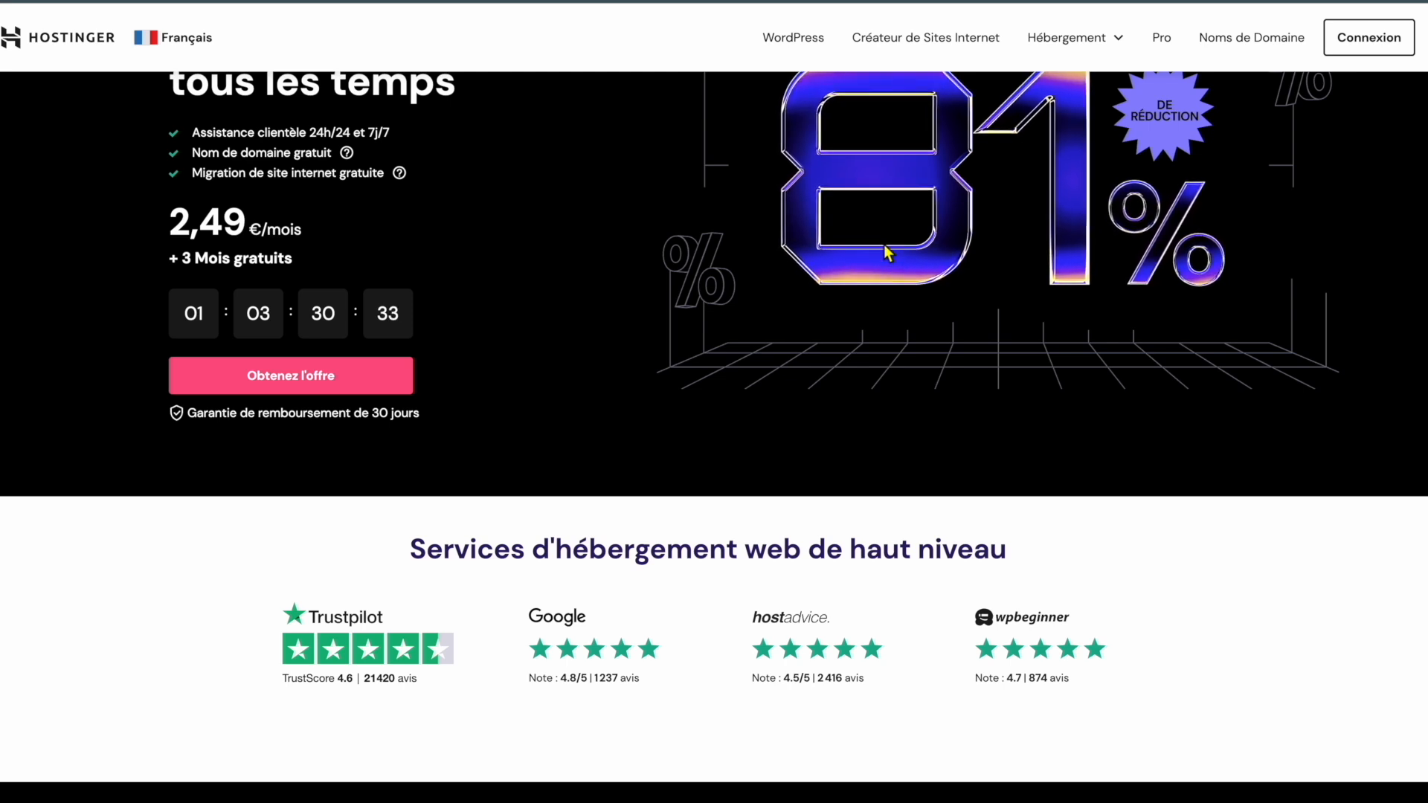
{"action": "scroll", "coordinate": [887, 253], "scroll_direction": "down", "scroll_amount": 2}
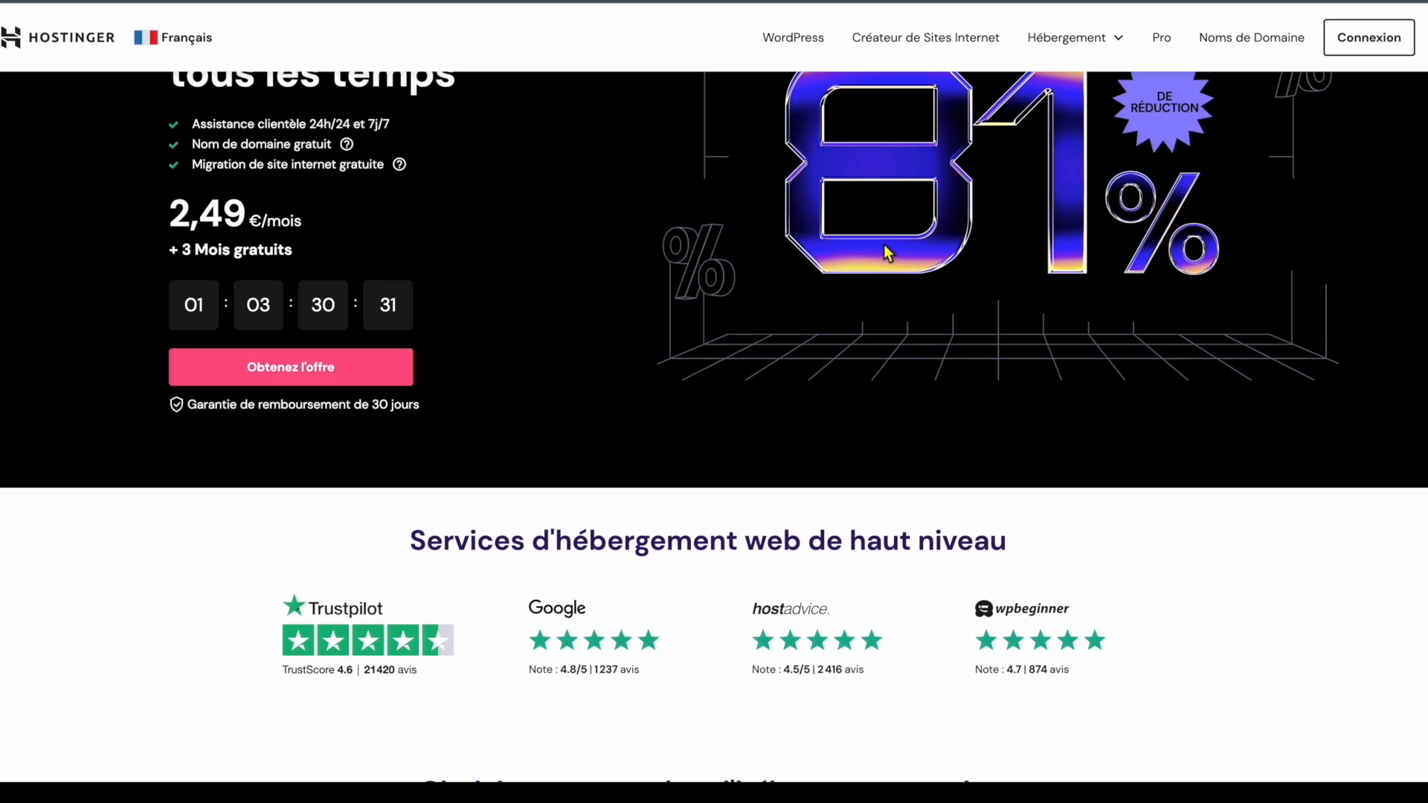
{"action": "scroll", "coordinate": [881, 258], "scroll_direction": "down", "scroll_amount": 5}
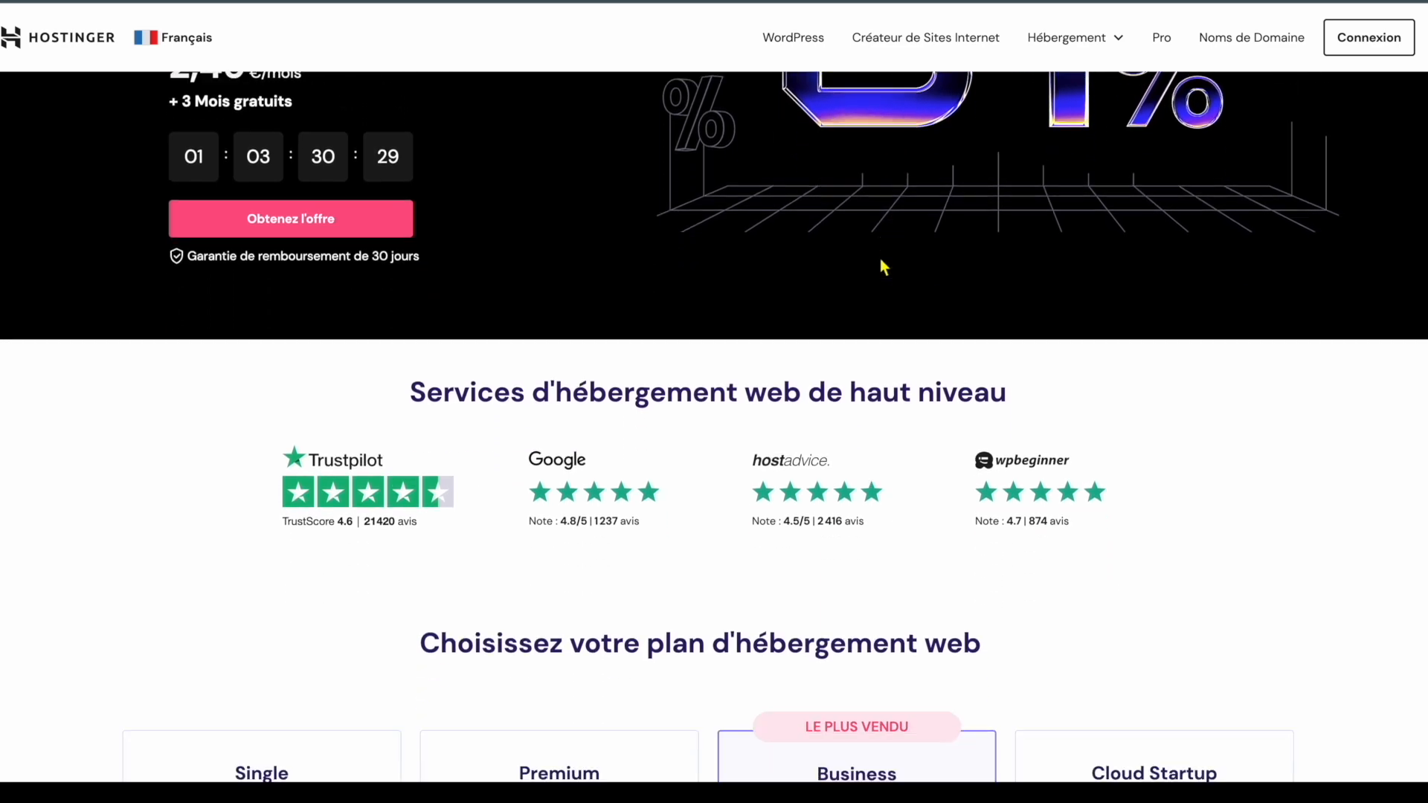
{"action": "scroll", "coordinate": [880, 260], "scroll_direction": "down", "scroll_amount": 3}
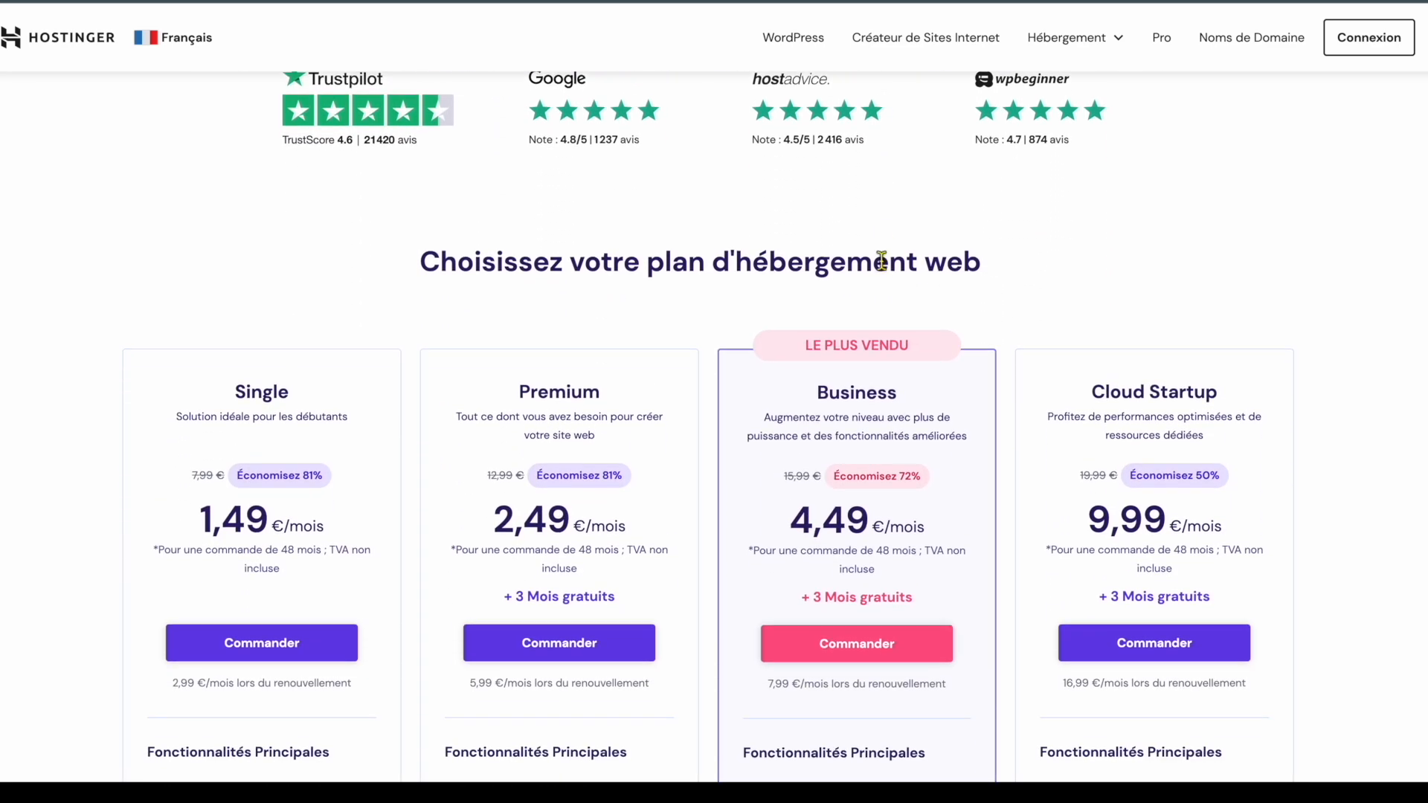
{"action": "scroll", "coordinate": [883, 262], "scroll_direction": "down", "scroll_amount": 3}
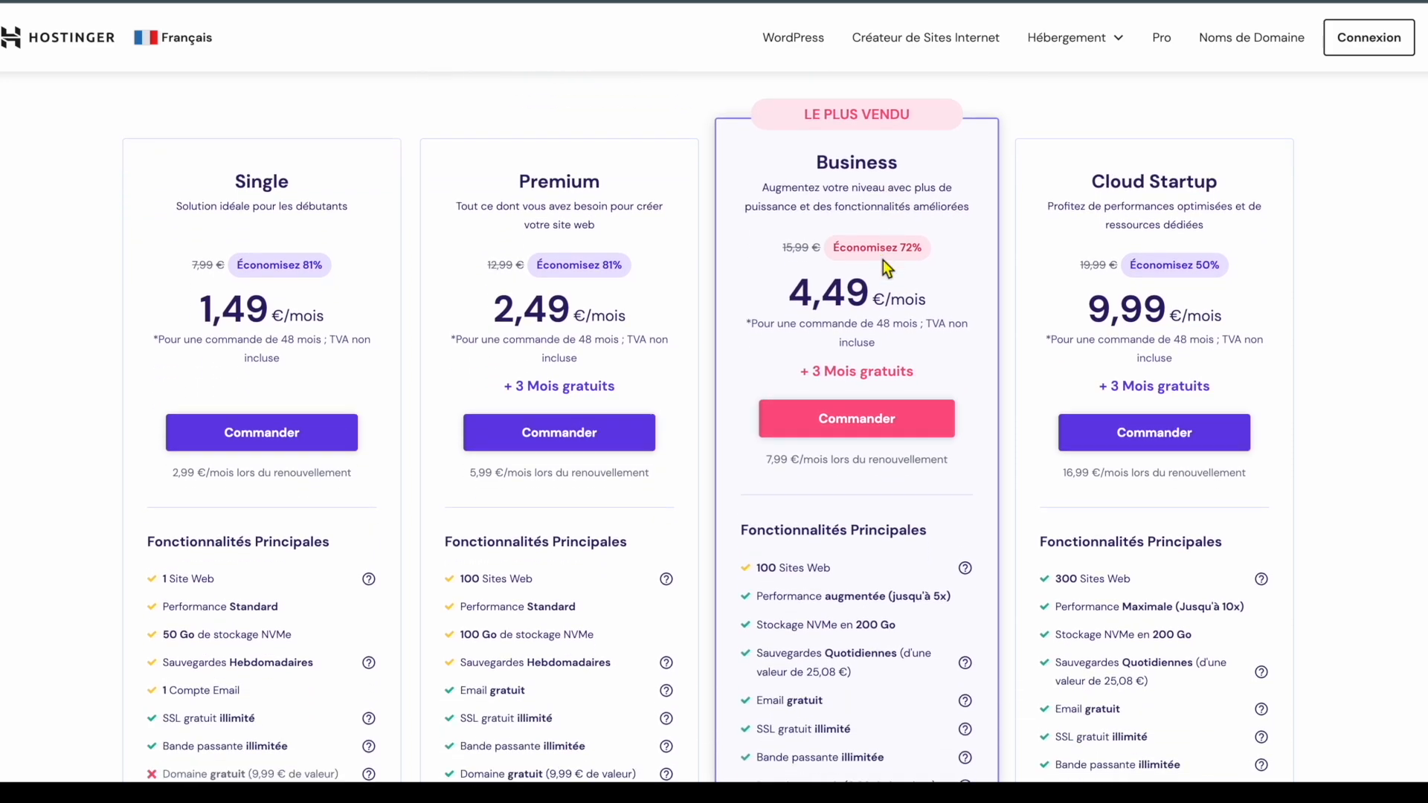
{"action": "scroll", "coordinate": [882, 261], "scroll_direction": "up", "scroll_amount": 1}
{"action": "scroll", "coordinate": [882, 262], "scroll_direction": "up", "scroll_amount": 1}
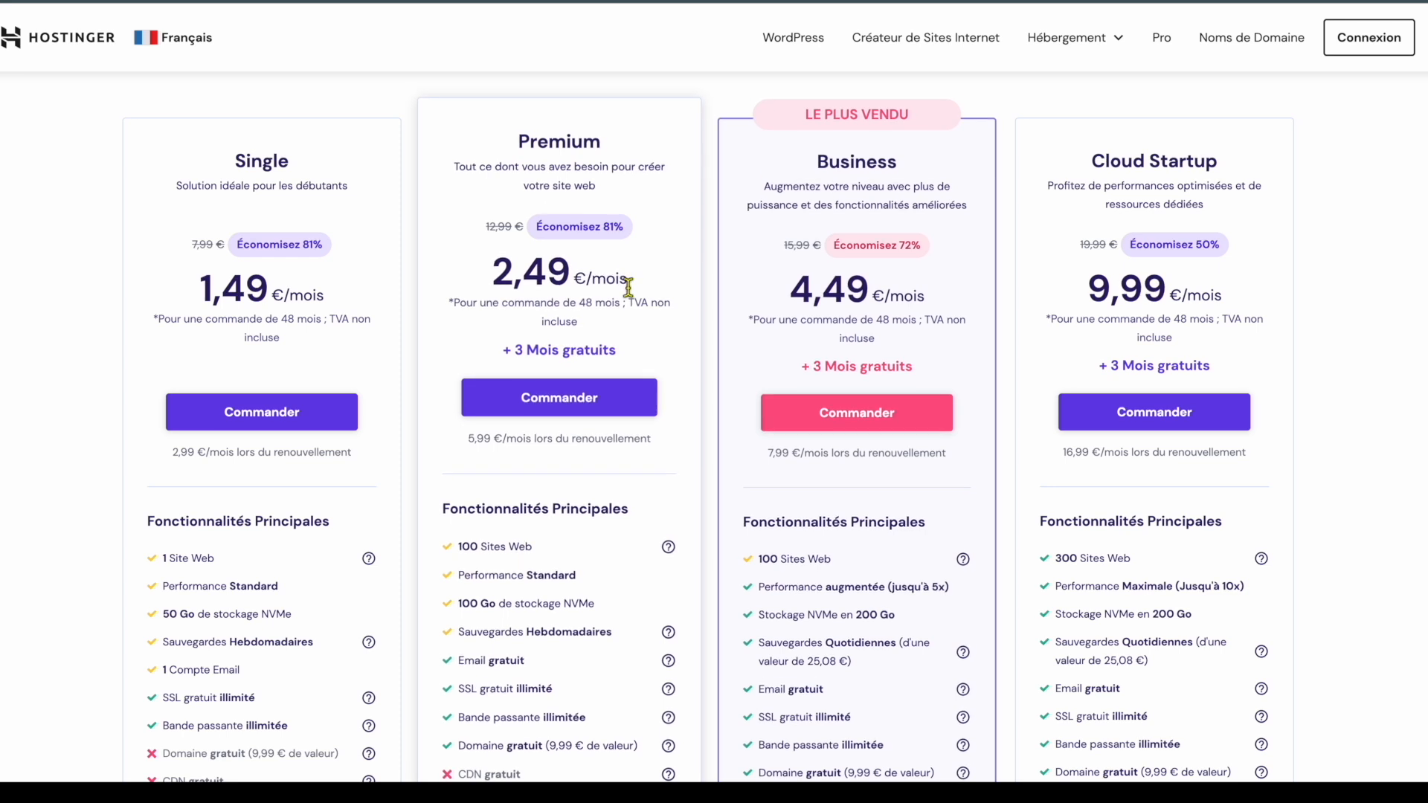
- Order the Premium hosting plan and review the period, account creation and payment sections of its order form
{"action": "left_click", "coordinate": [576, 415]}
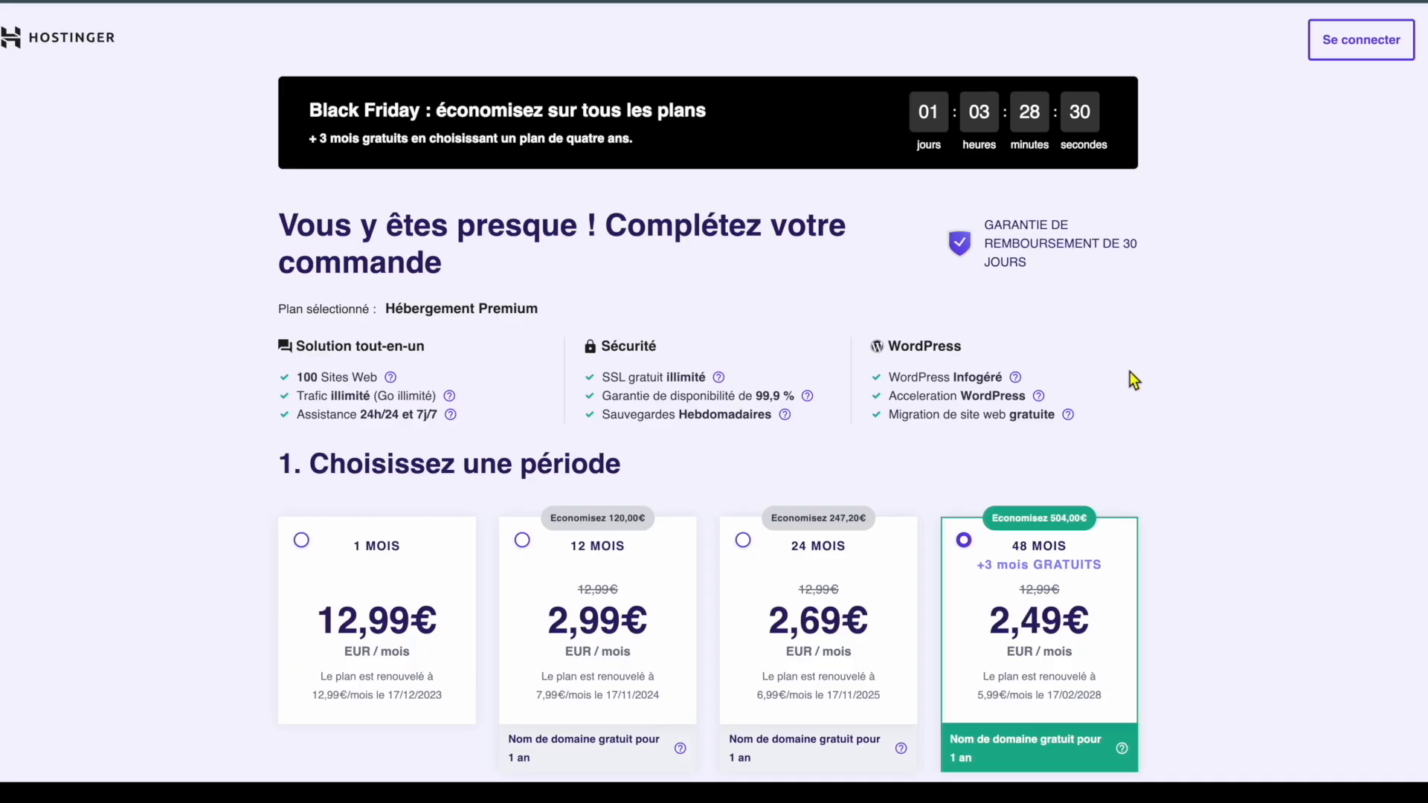
{"action": "scroll", "coordinate": [1117, 372], "scroll_direction": "down", "scroll_amount": 3}
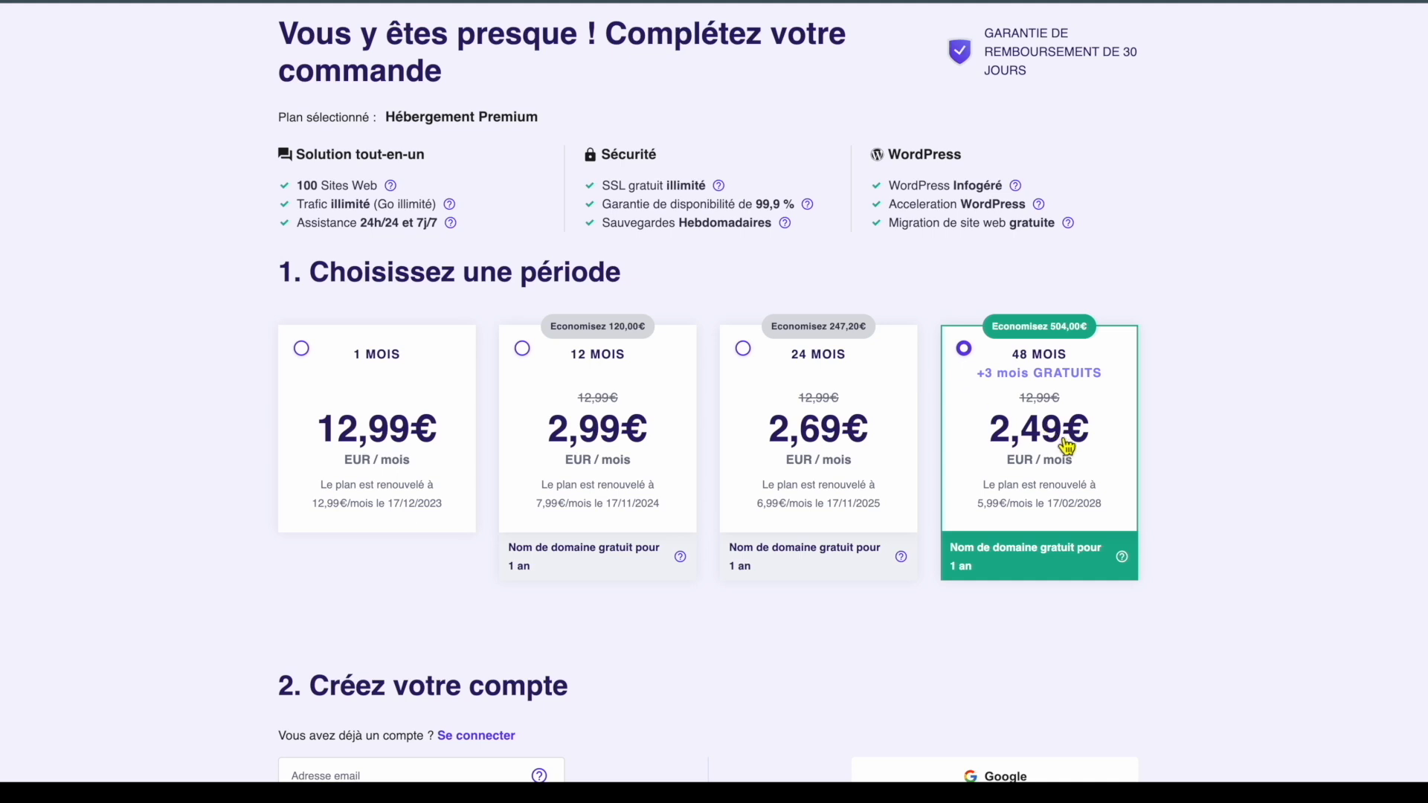
{"action": "scroll", "coordinate": [981, 557], "scroll_direction": "down", "scroll_amount": 4}
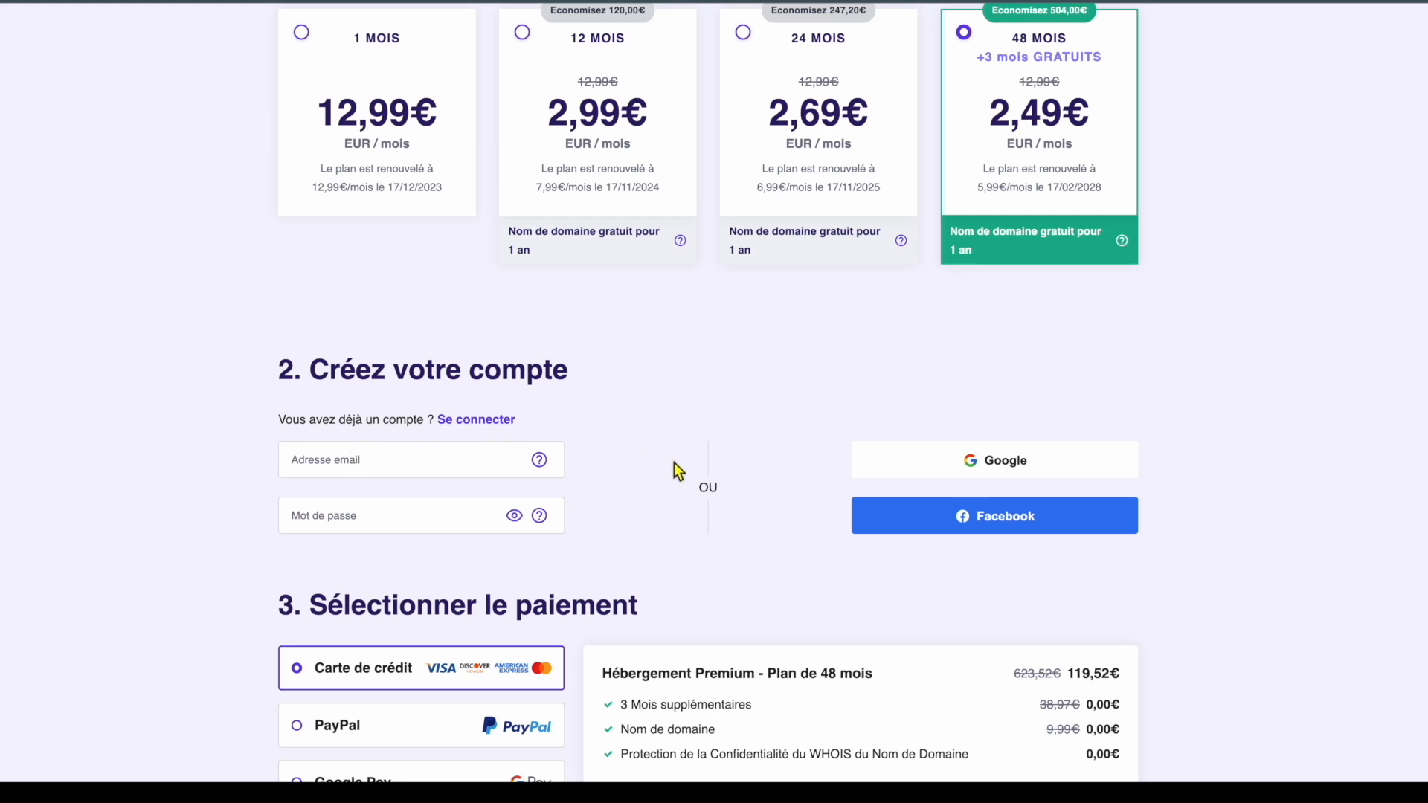
{"action": "scroll", "coordinate": [674, 463], "scroll_direction": "down", "scroll_amount": 2}
{"action": "scroll", "coordinate": [675, 467], "scroll_direction": "down", "scroll_amount": 3}
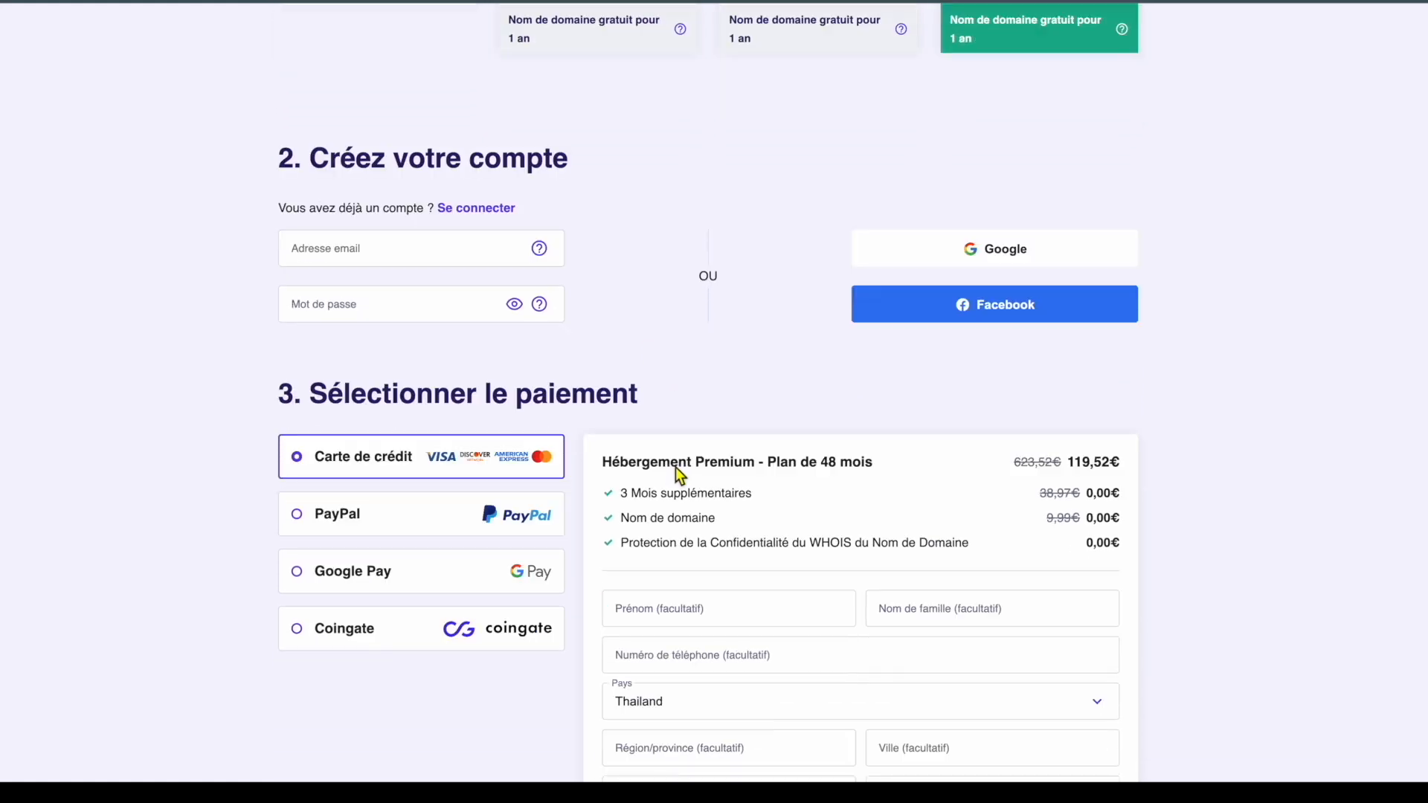
- Choose the 24-month billing period for the Premium hosting plan and review its order summary
{"action": "scroll", "coordinate": [676, 471], "scroll_direction": "down", "scroll_amount": 3}
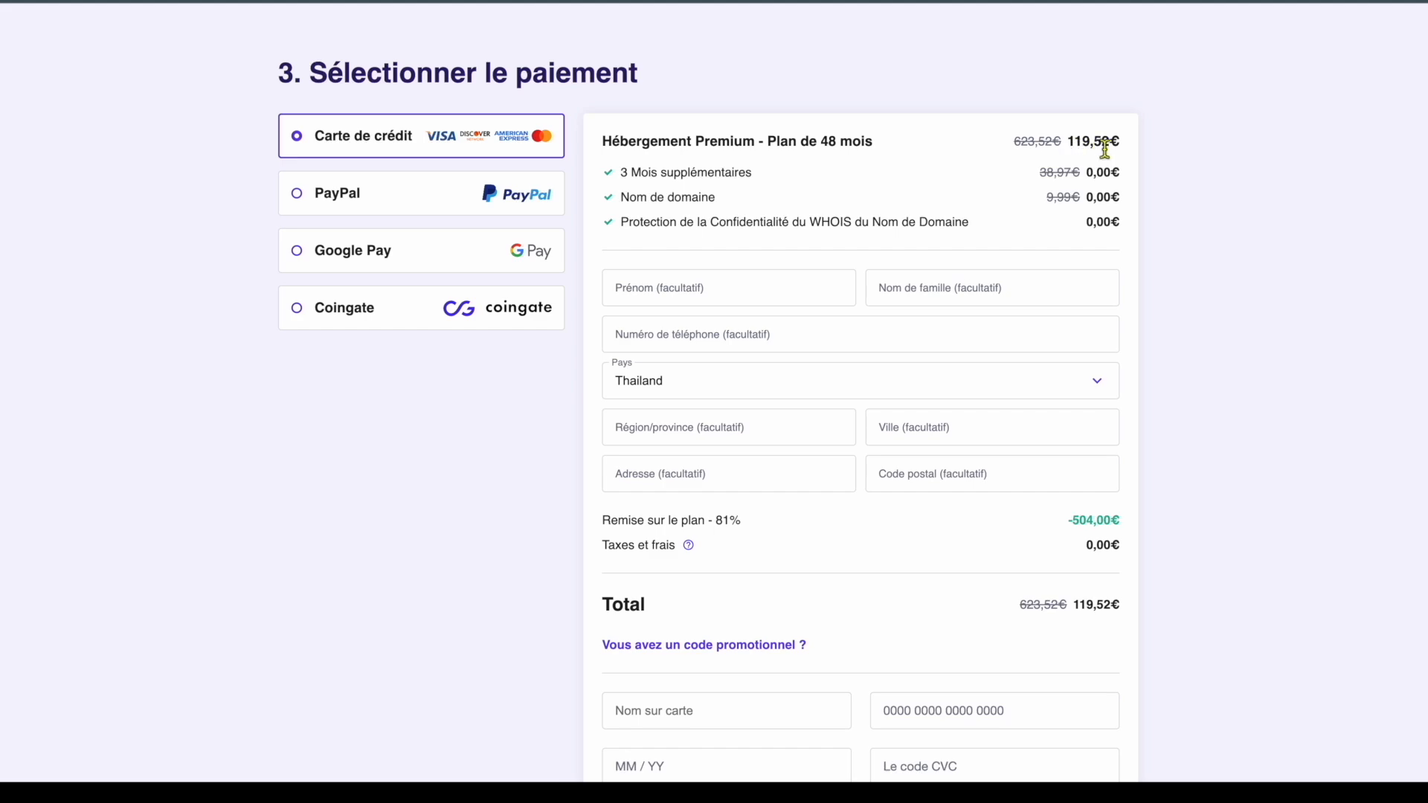
{"action": "scroll", "coordinate": [1103, 142], "scroll_direction": "up", "scroll_amount": 7}
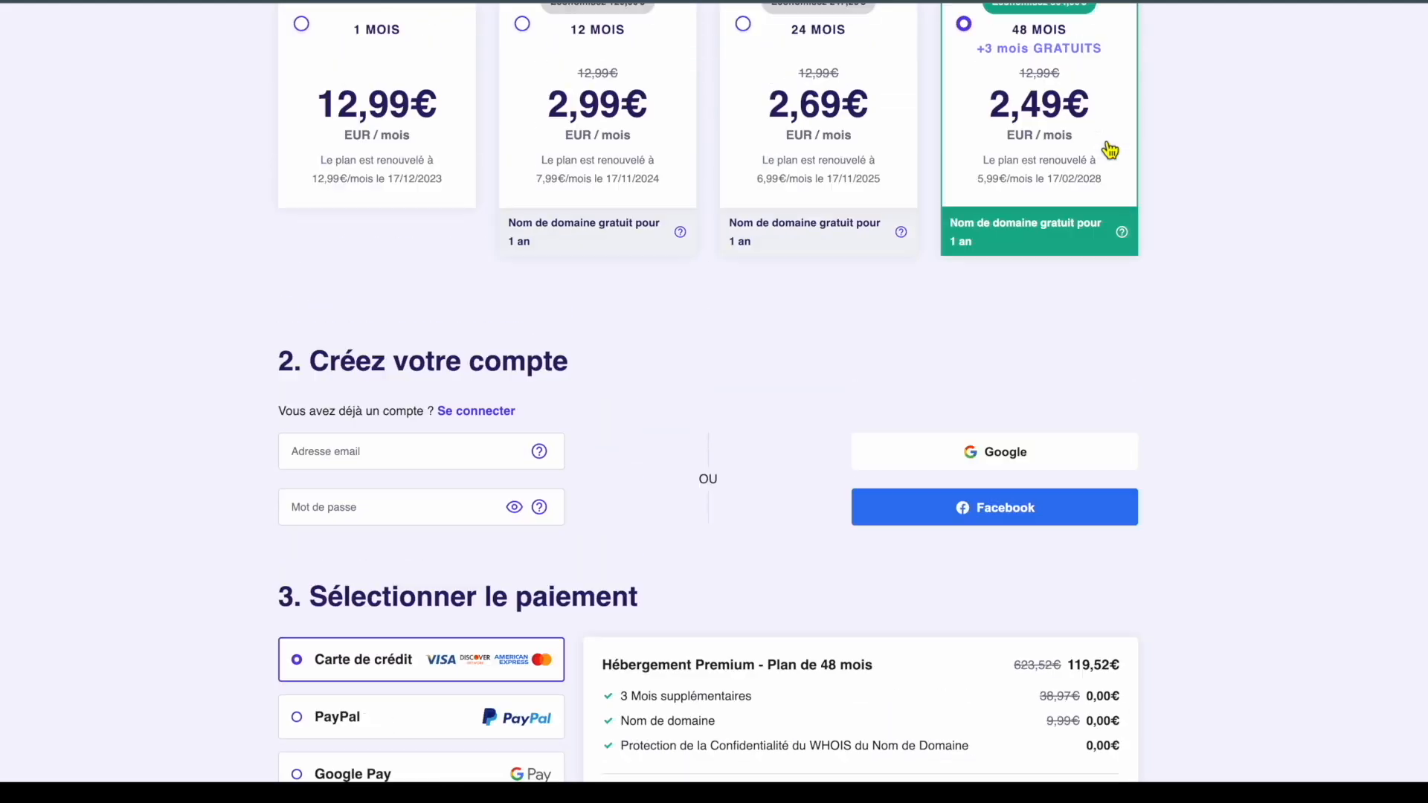
{"action": "left_click", "coordinate": [869, 172]}
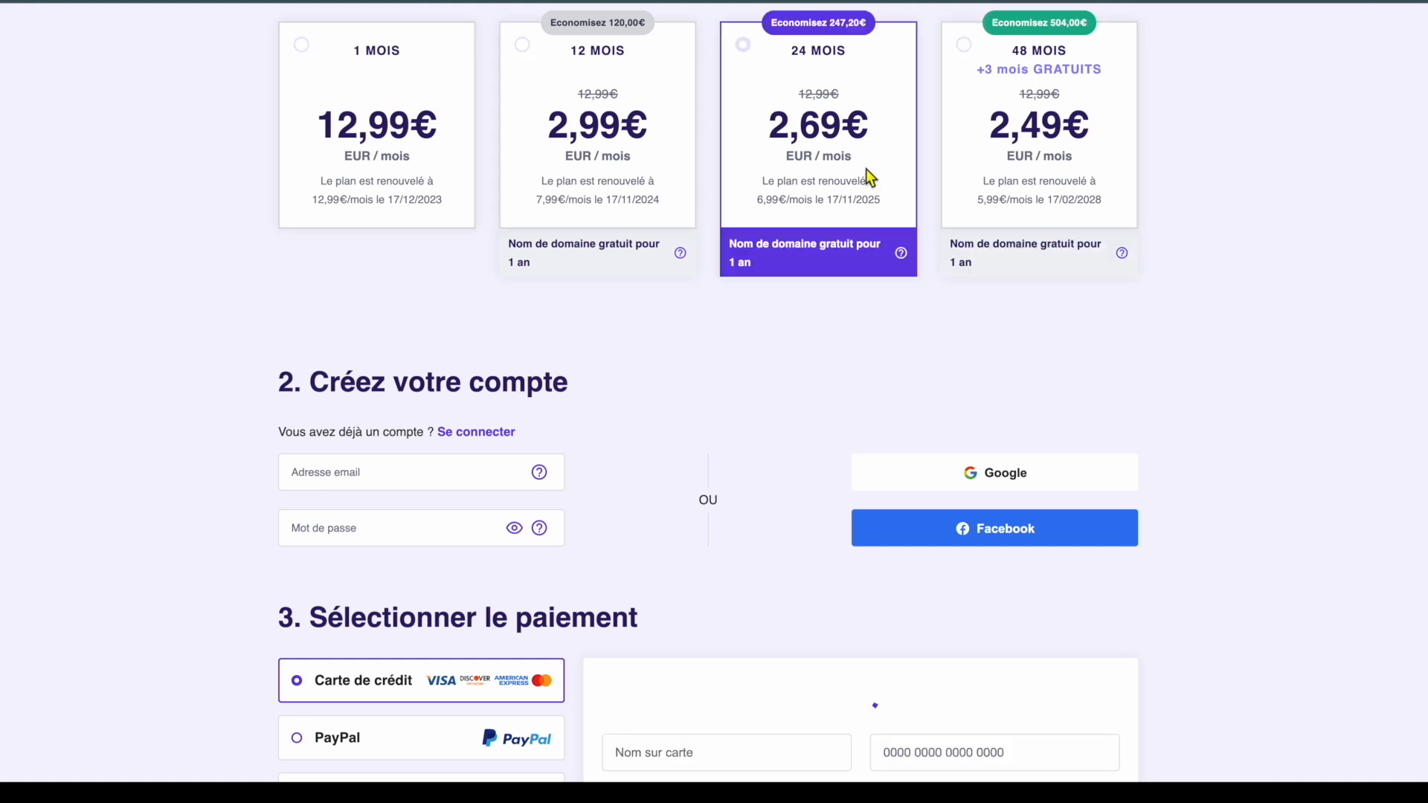
{"action": "scroll", "coordinate": [859, 752], "scroll_direction": "down", "scroll_amount": 3}
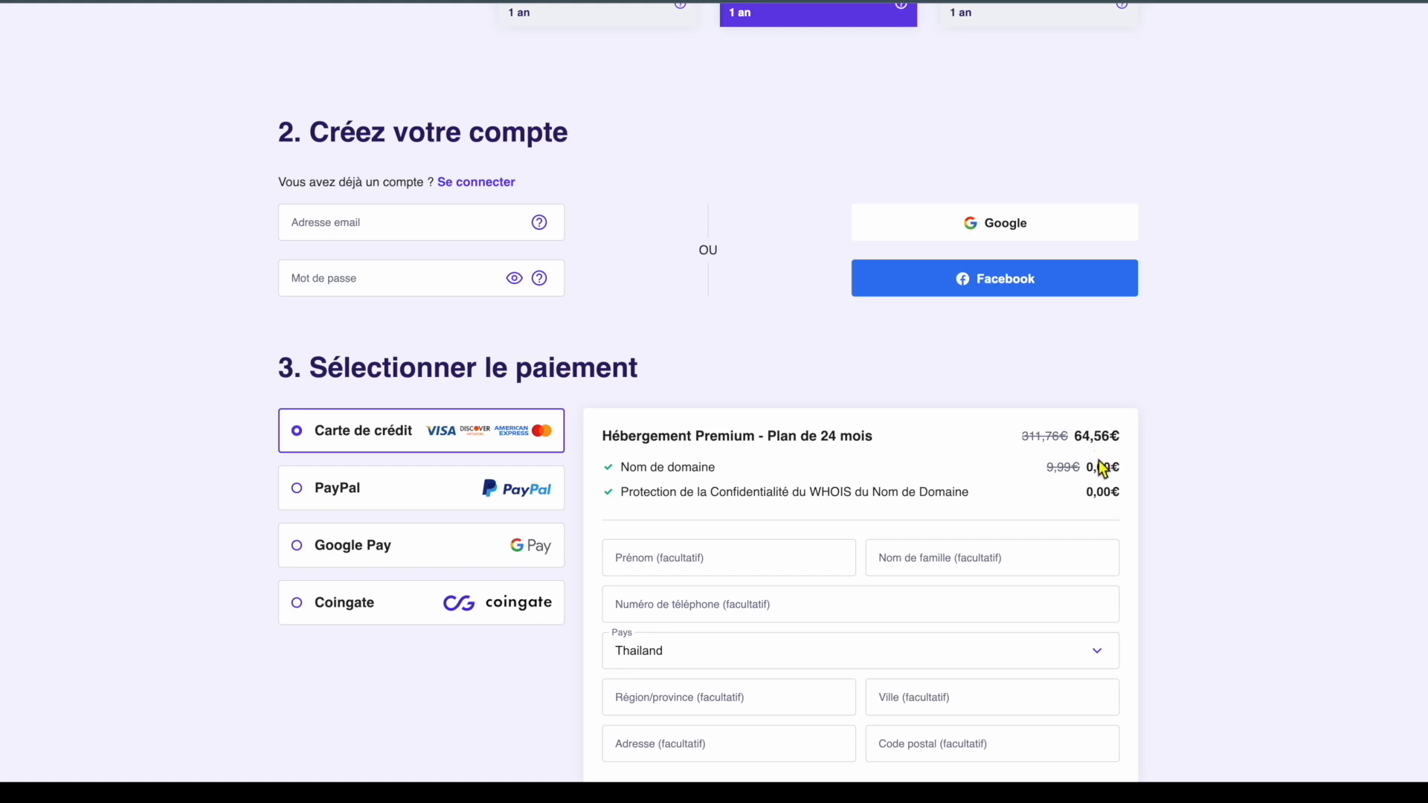
{"action": "scroll", "coordinate": [885, 568], "scroll_direction": "down", "scroll_amount": 3}
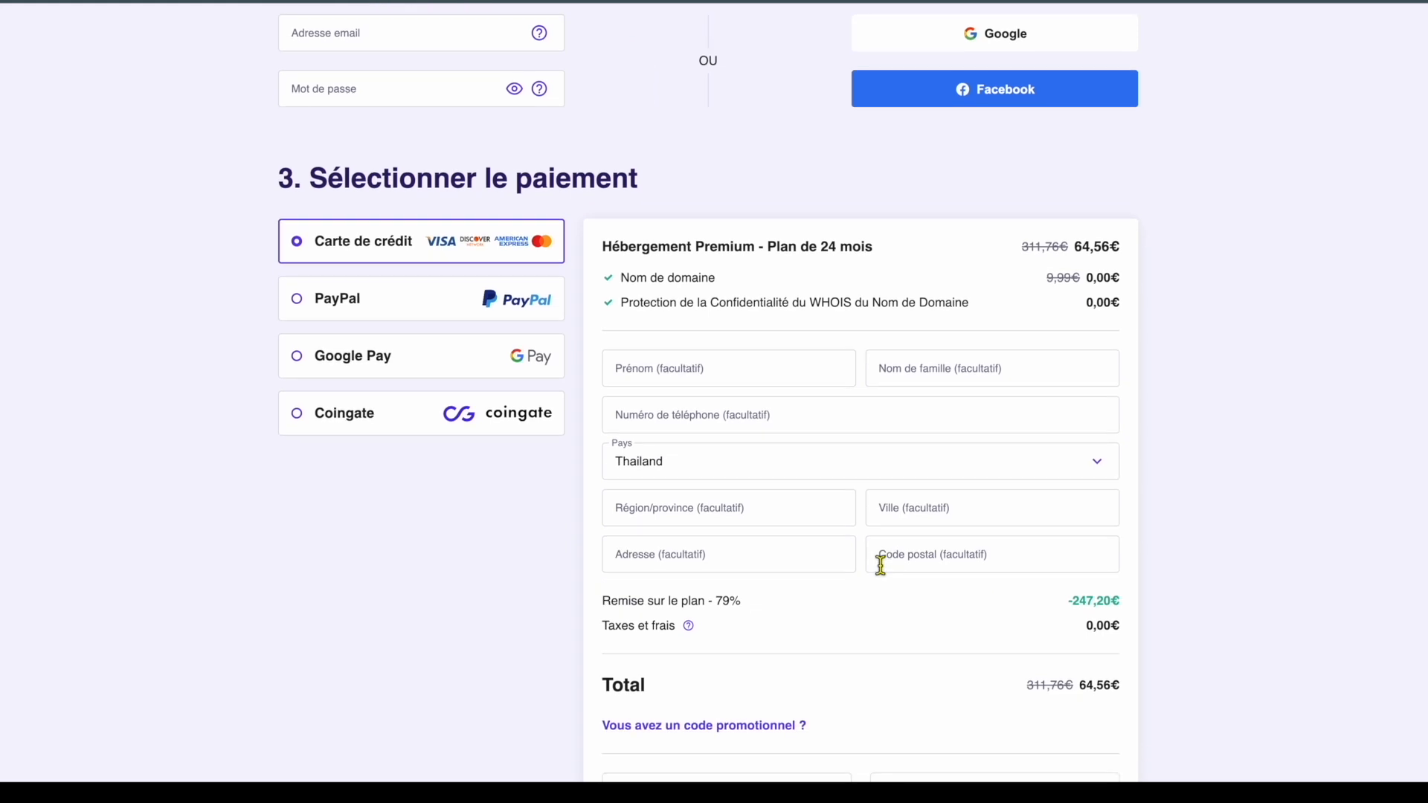
- Apply the promotional code TOPTUTOWEB to the 24-month Premium hosting order and review the discounted order summary
{"action": "scroll", "coordinate": [879, 565], "scroll_direction": "down", "scroll_amount": 5}
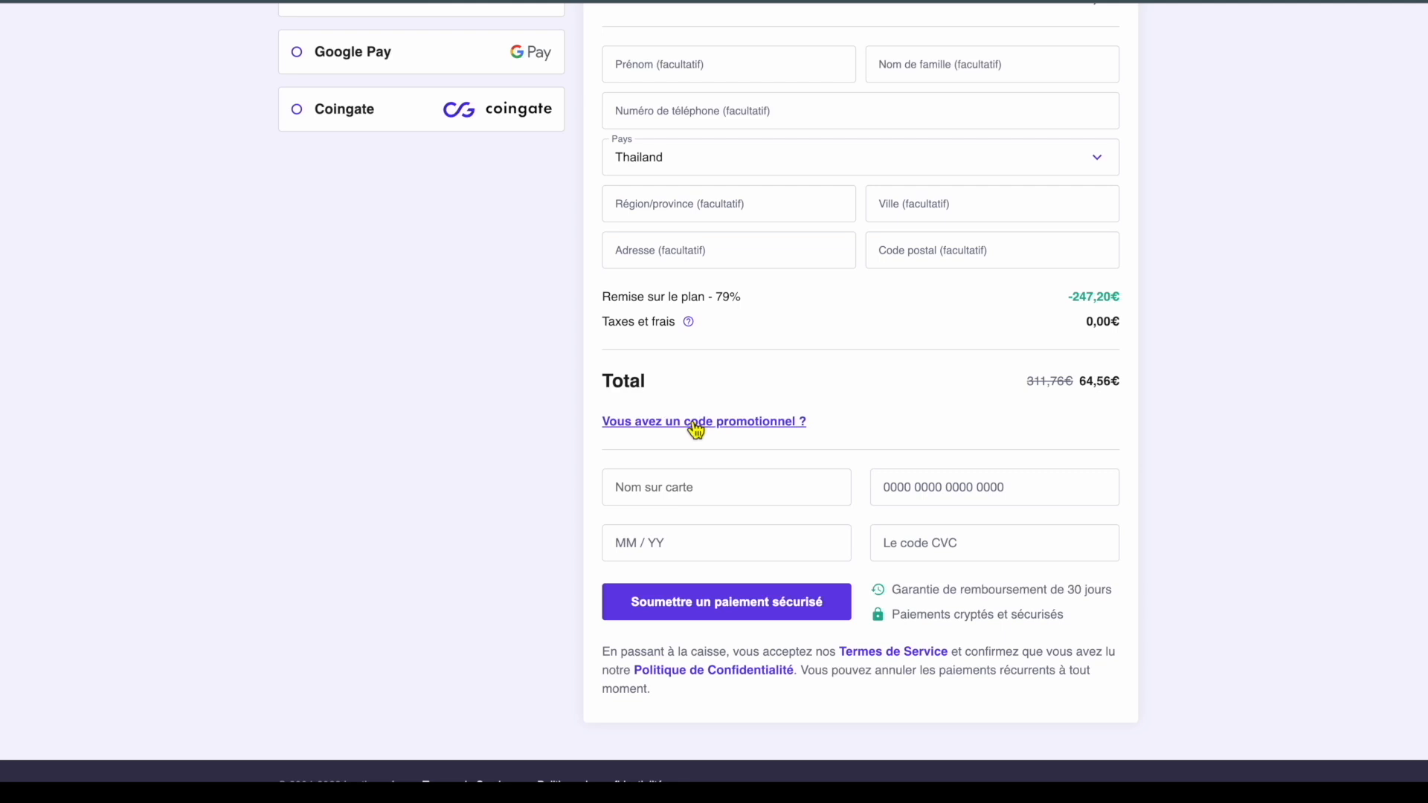
{"action": "left_click", "coordinate": [738, 424]}
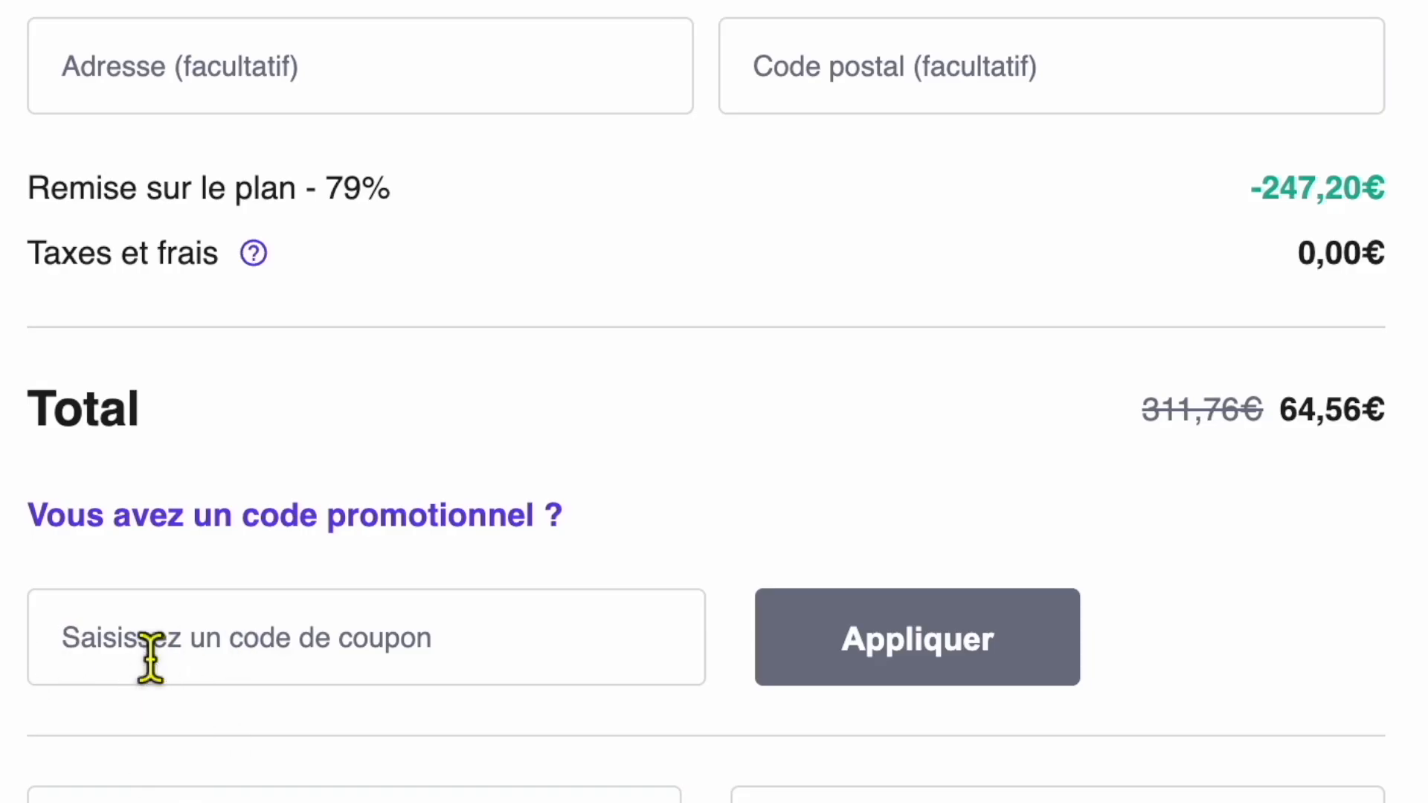
{"action": "left_click", "coordinate": [649, 475]}
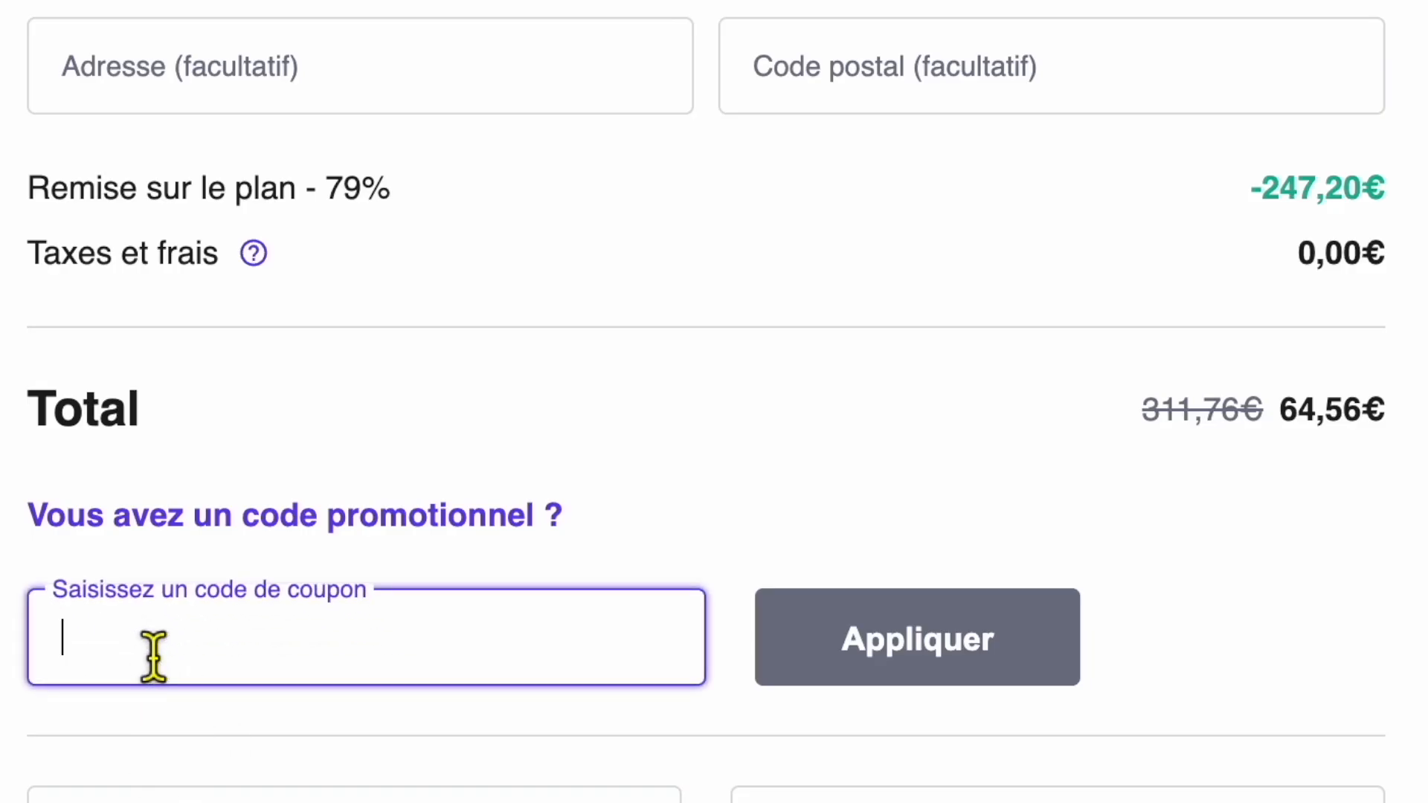
{"action": "type", "text": "TOPTUTOWEB"}
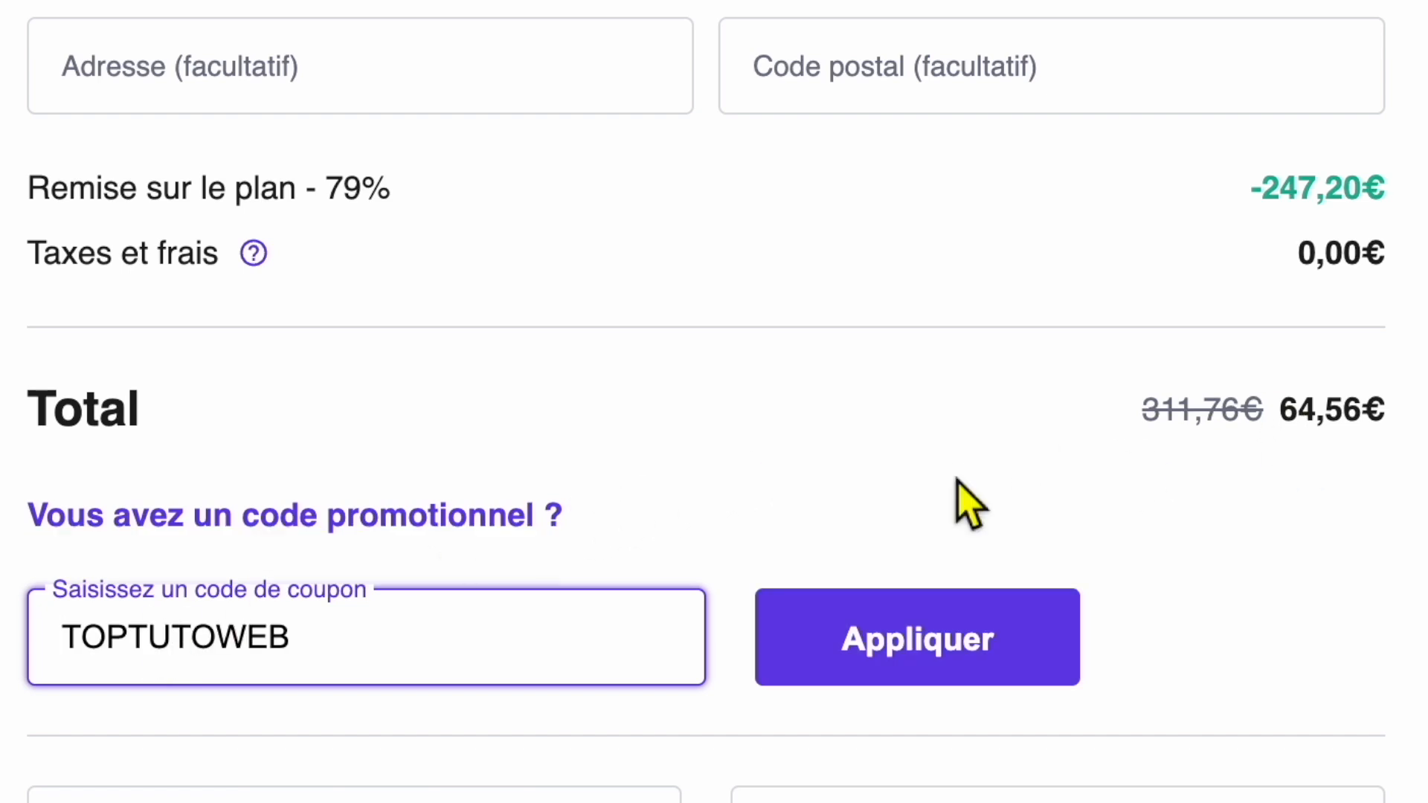
{"action": "left_click", "coordinate": [985, 654]}
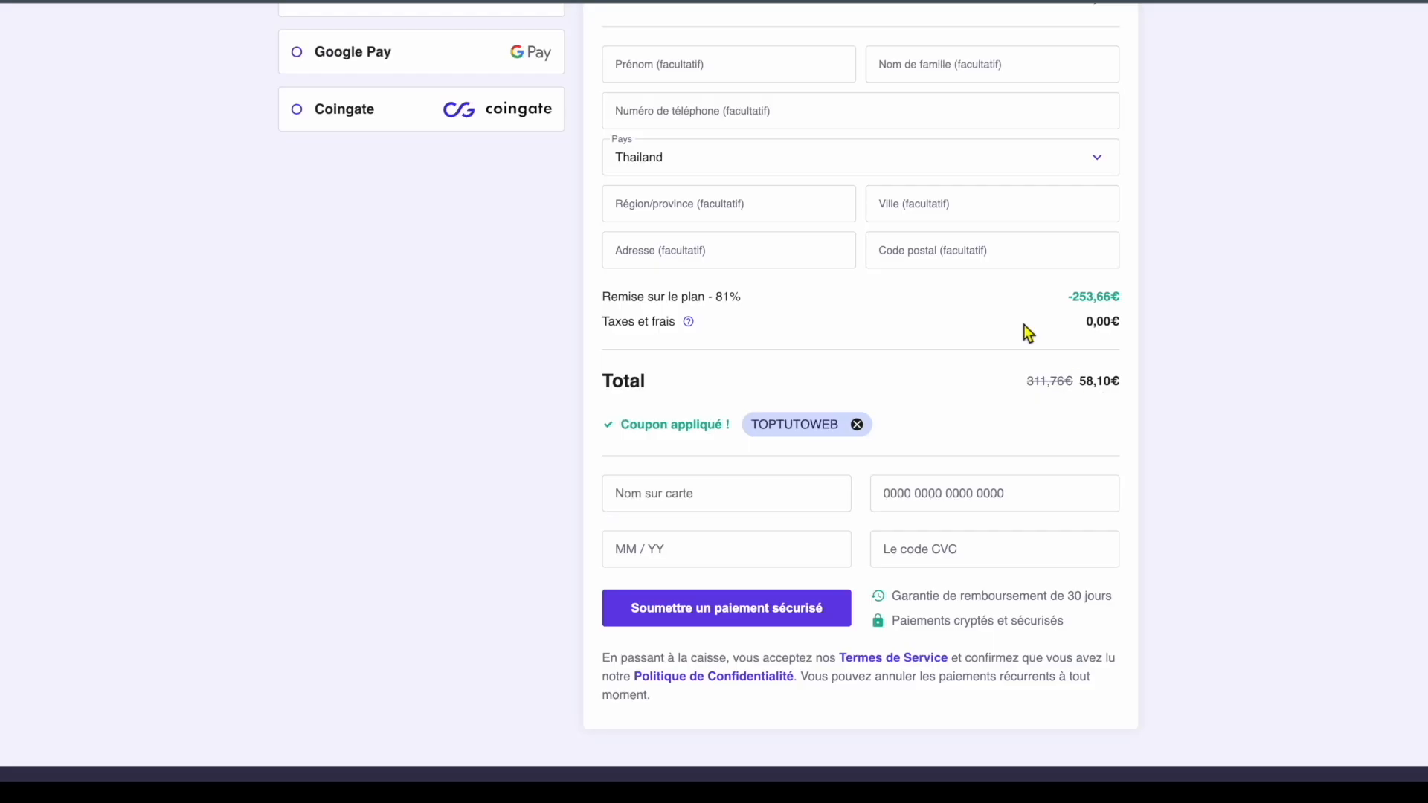
{"action": "scroll", "coordinate": [880, 375], "scroll_direction": "up", "scroll_amount": 5}
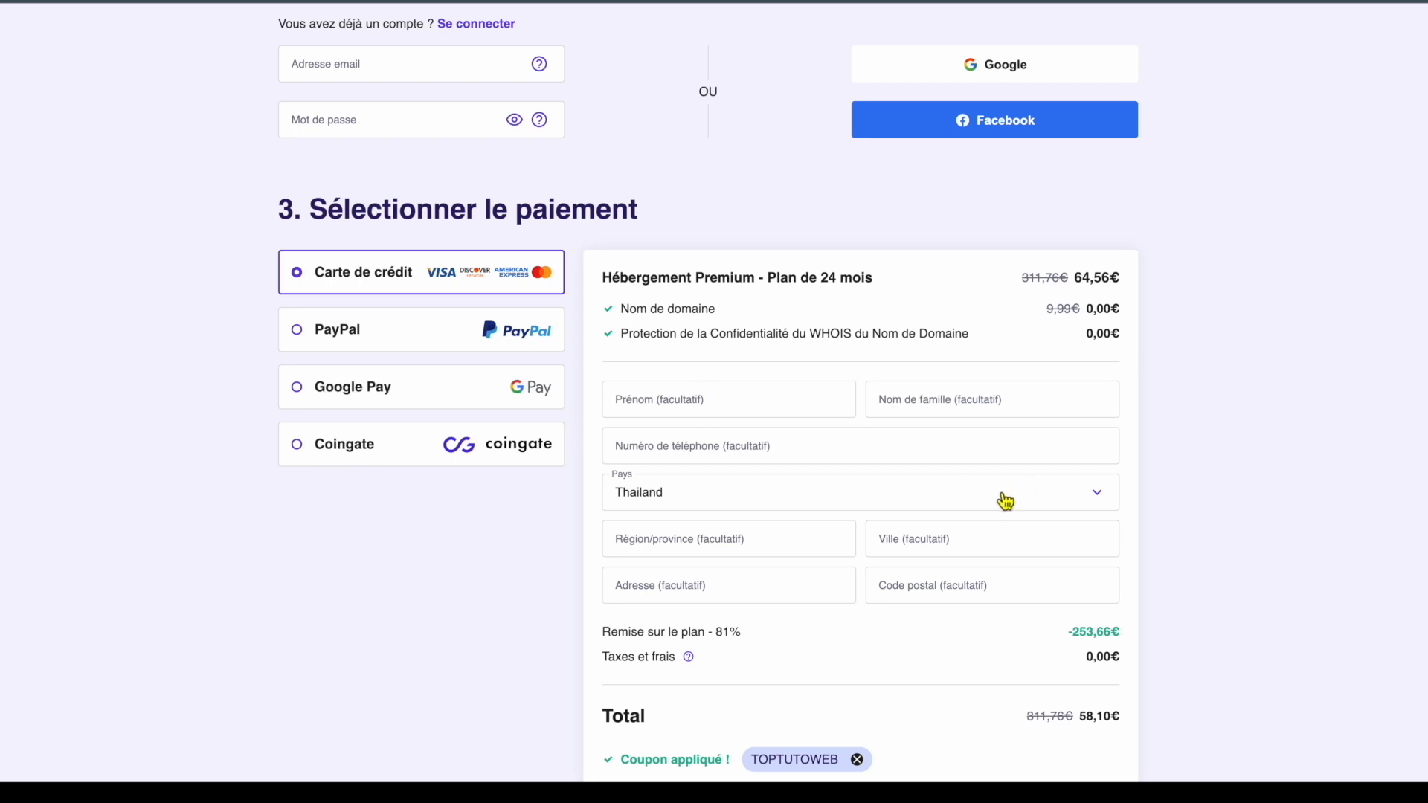
{"action": "scroll", "coordinate": [1004, 498], "scroll_direction": "down", "scroll_amount": 5}
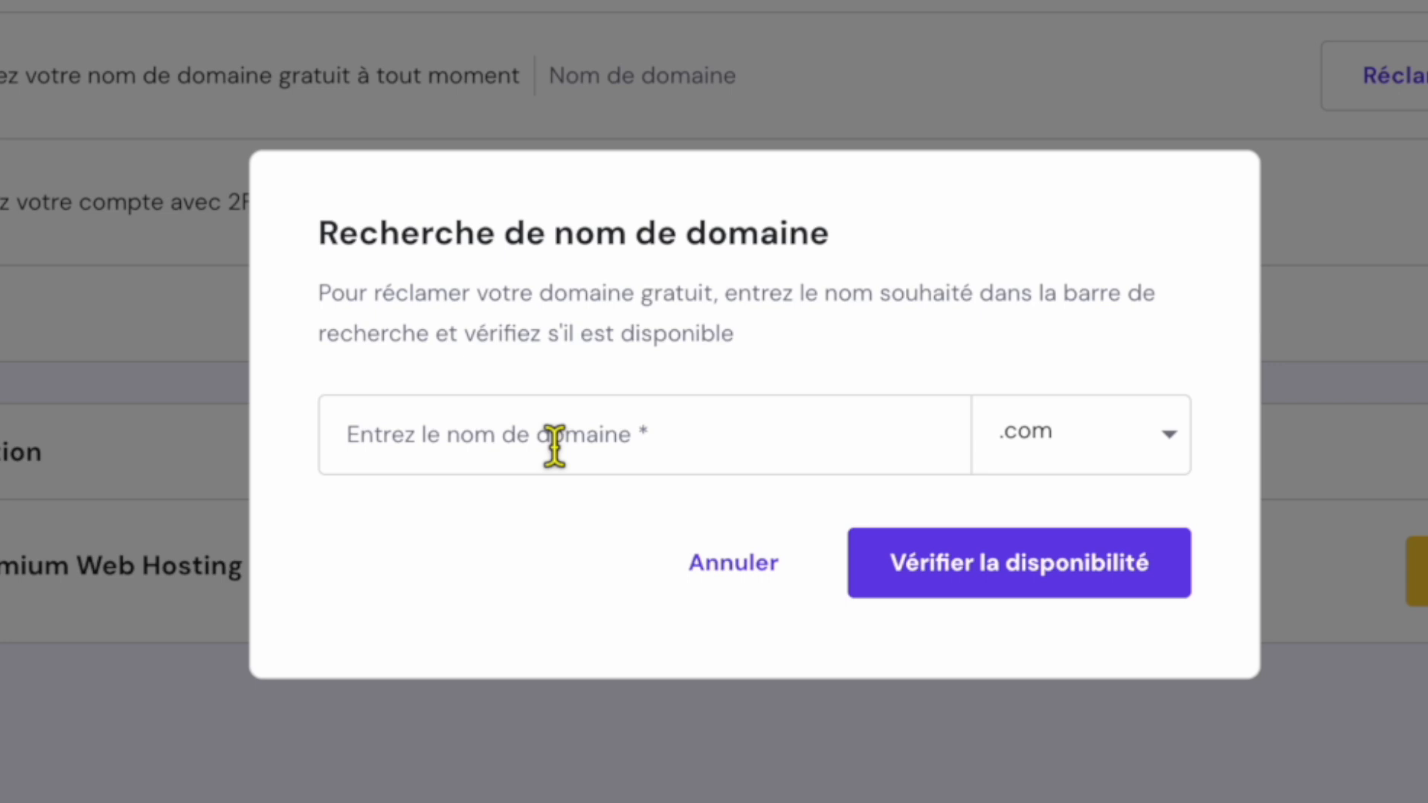
- Check the availability of the domain name toptutotest with the .com extension and claim it as the free domain
{"action": "left_click", "coordinate": [554, 444]}
{"action": "type", "text": "toptutotest"}
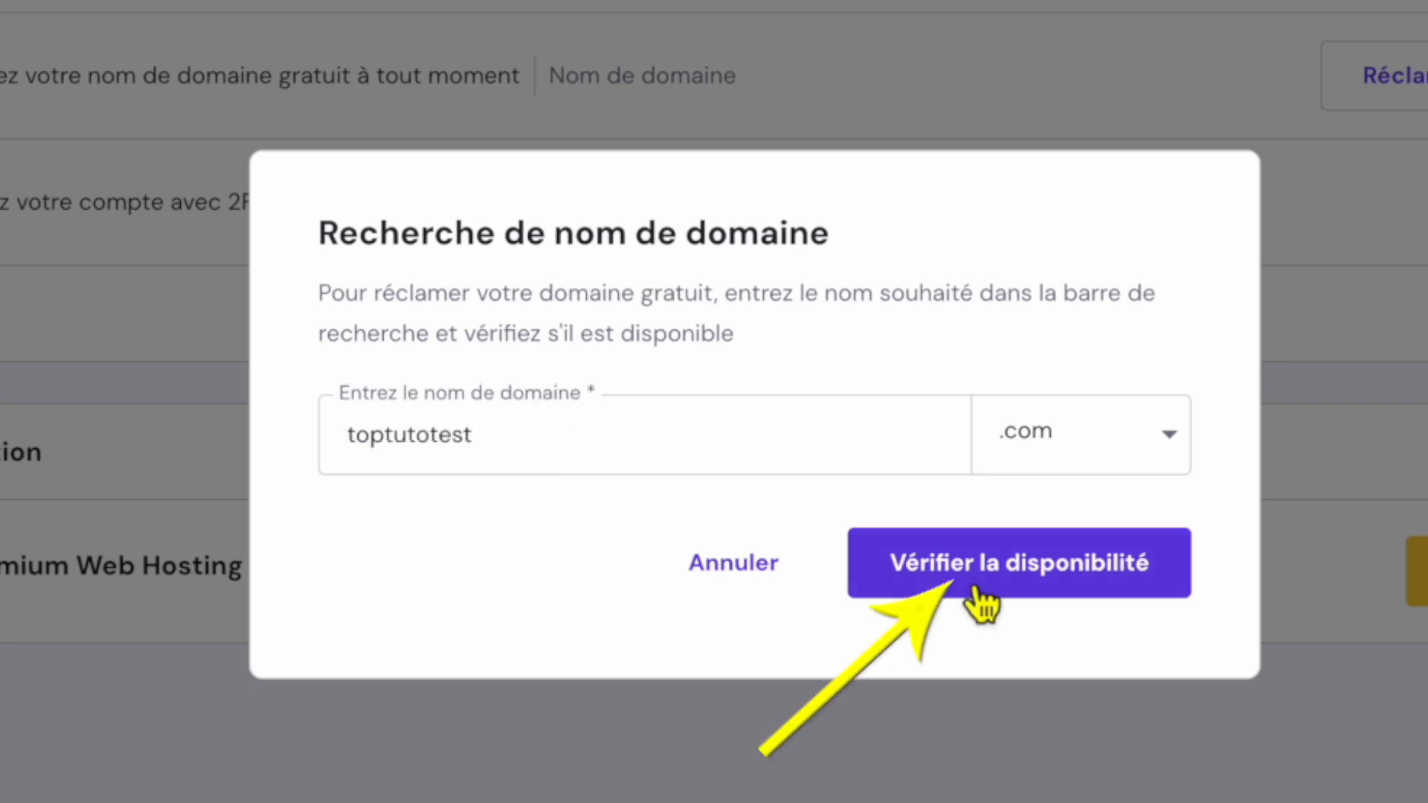
{"action": "left_click", "coordinate": [978, 597]}
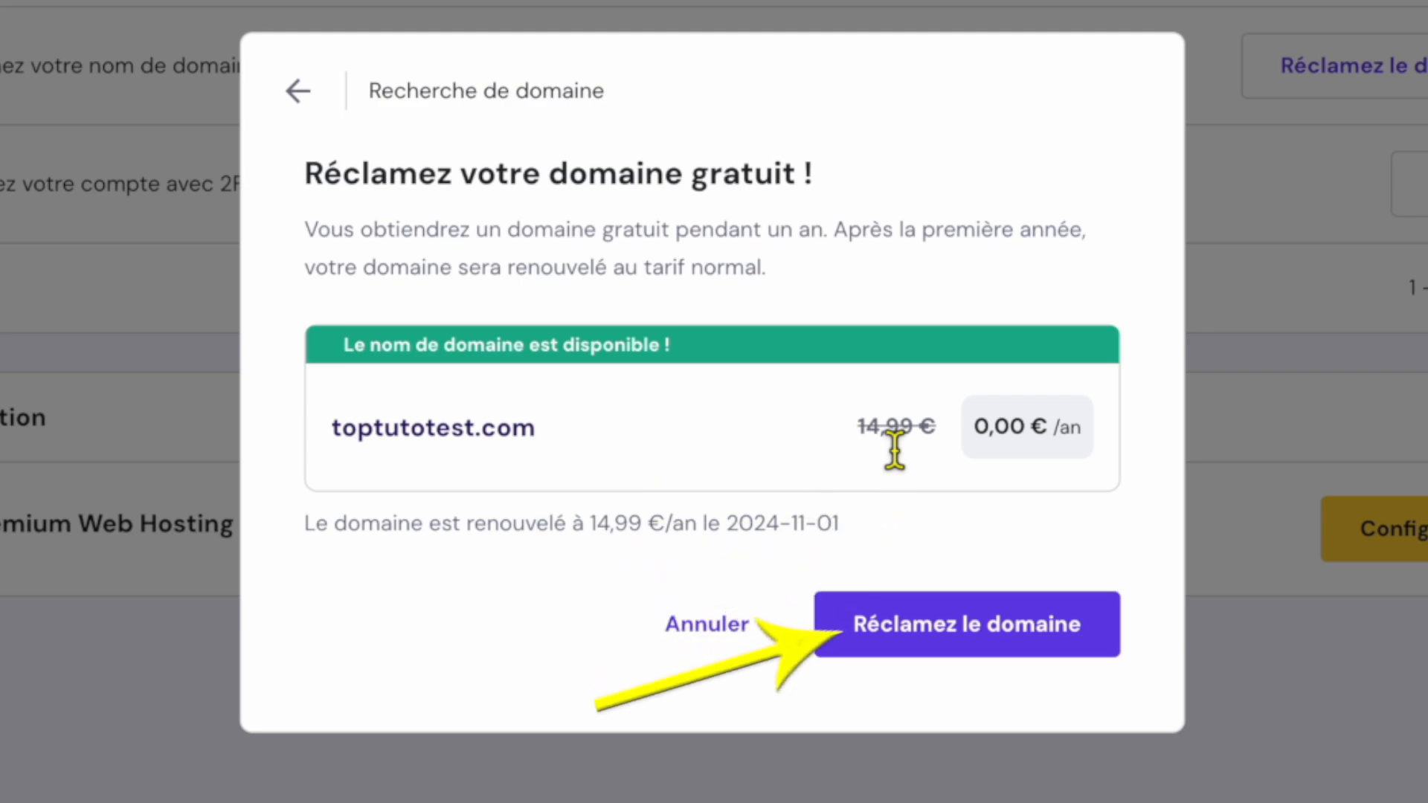
{"action": "left_click", "coordinate": [967, 624]}
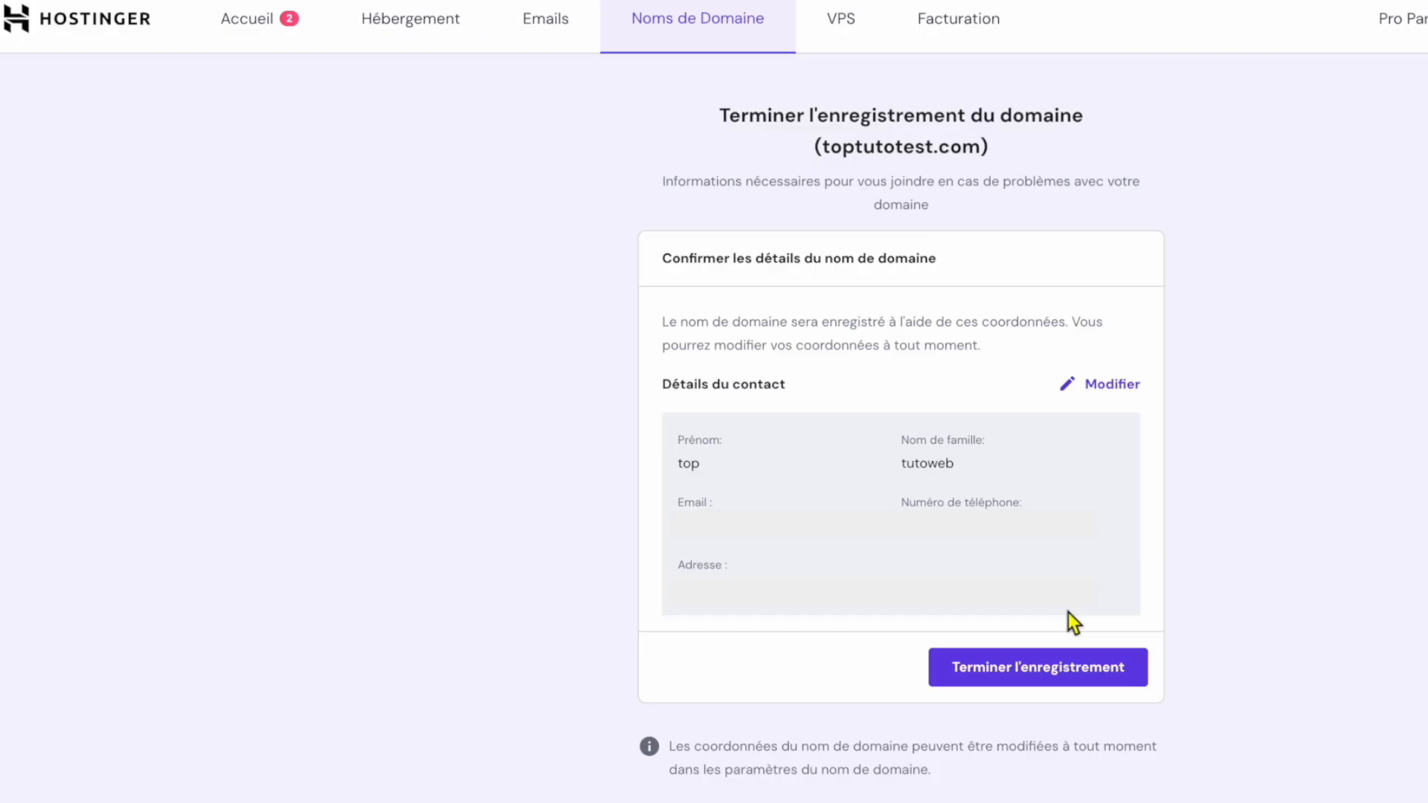